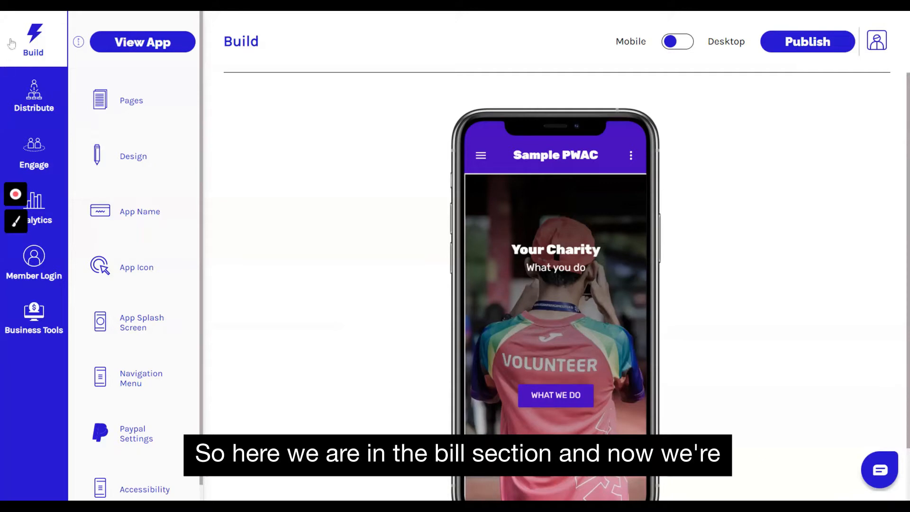
# Look over the home page preview and the app's list of pages
pyautogui.scroll(-1, 559, 304)
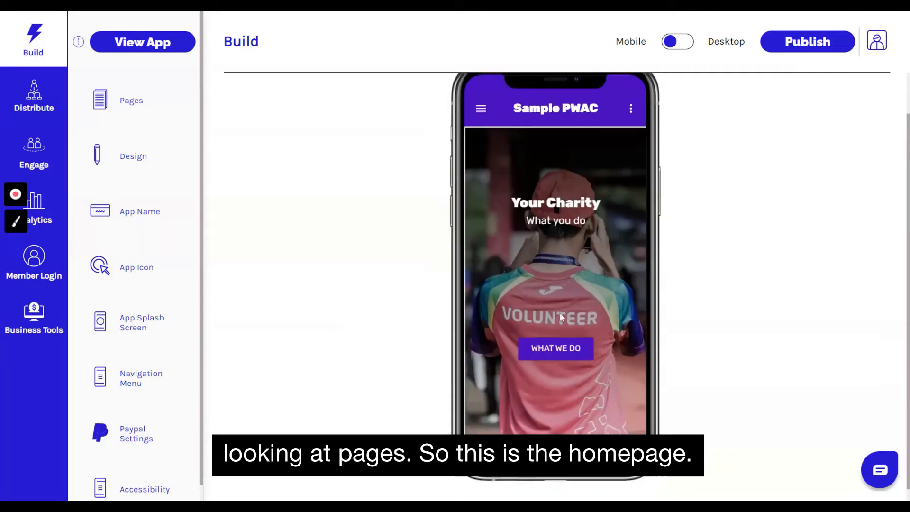
pyautogui.scroll(1, 559, 312)
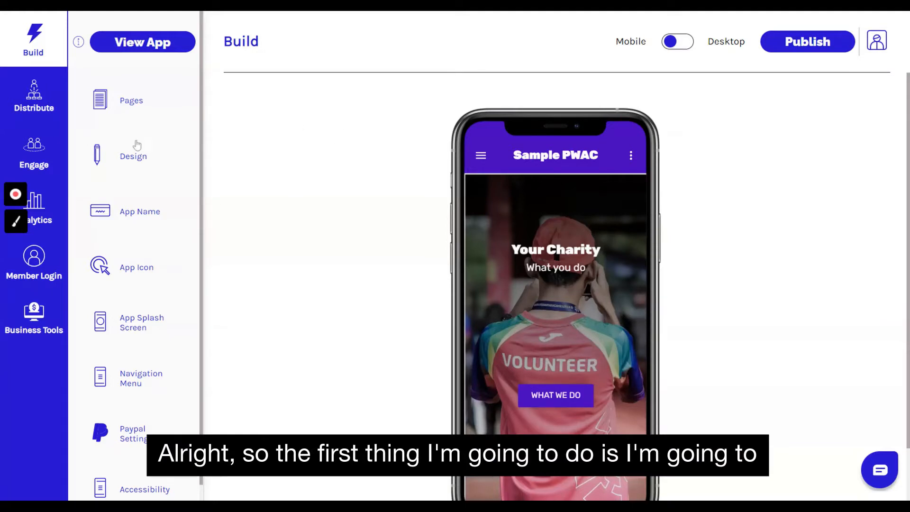
pyautogui.click(132, 105)
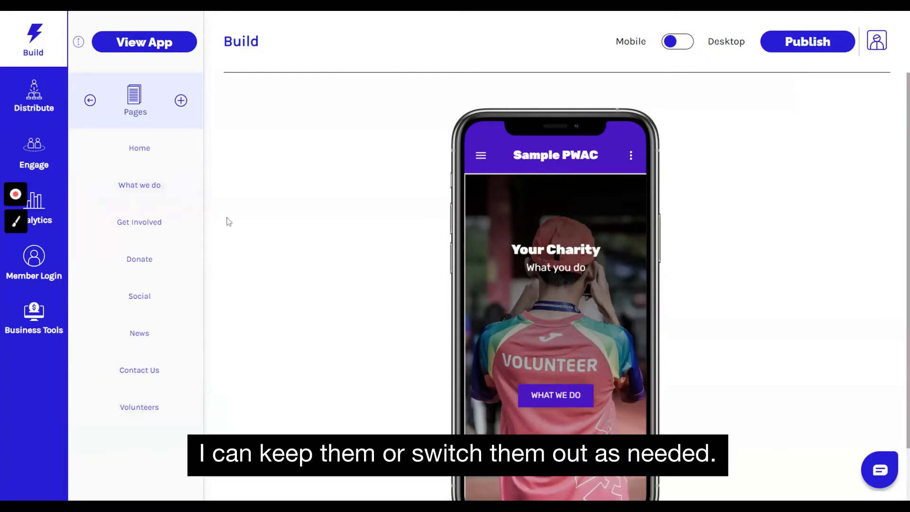
pyautogui.click(90, 100)
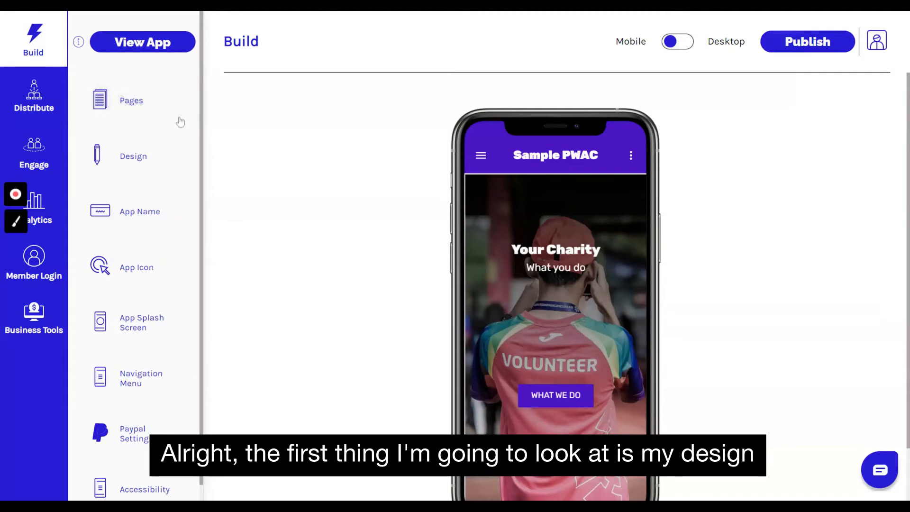
# Set the app design's primary color to white, #ffffff
pyautogui.click(140, 160)
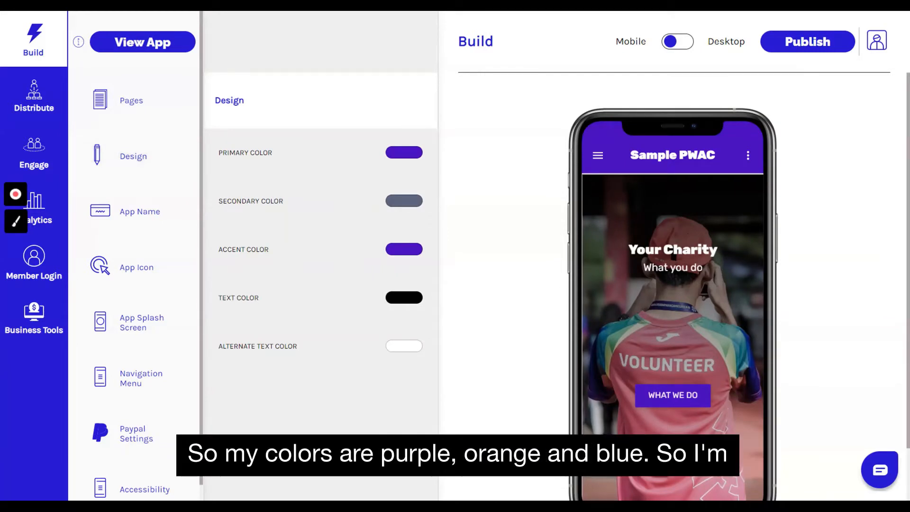
pyautogui.click(412, 159)
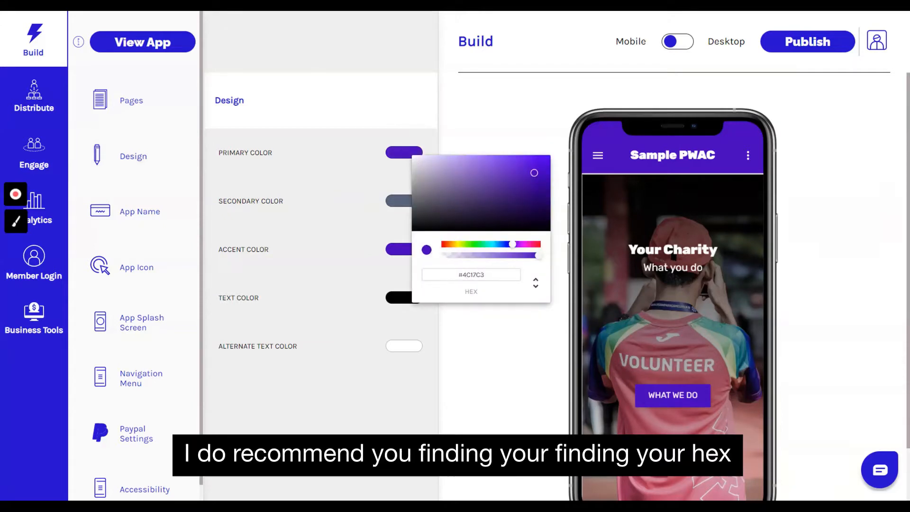
pyautogui.moveTo(484, 274); pyautogui.dragTo(467, 275)
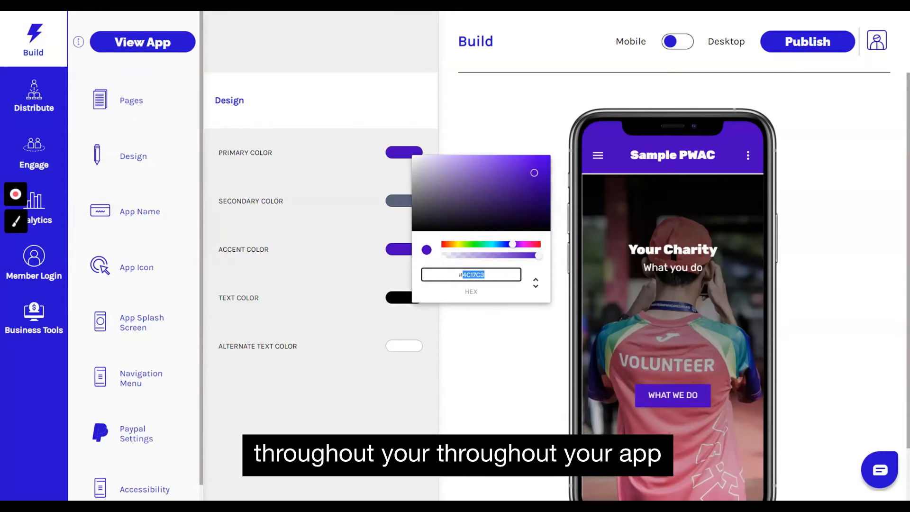
pyautogui.write('ffffff')
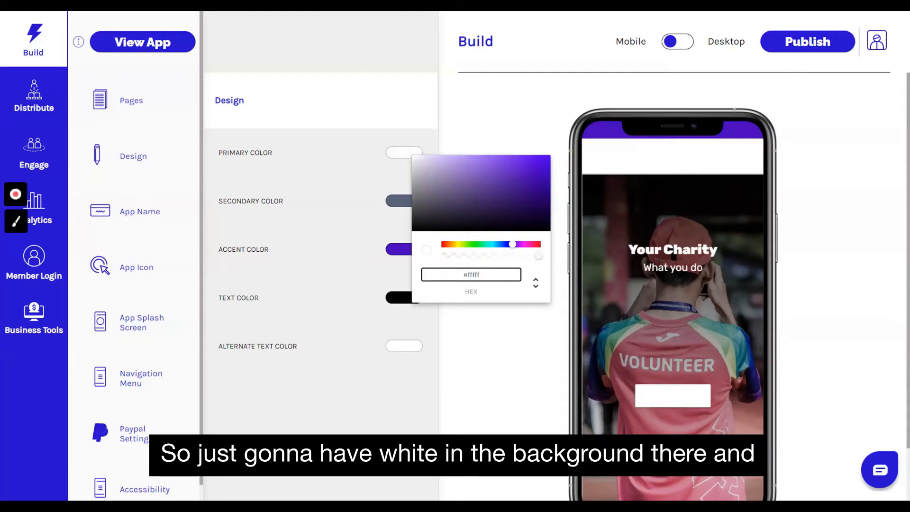
# Set the app design's secondary color to blue, #00adef
pyautogui.click(400, 201)
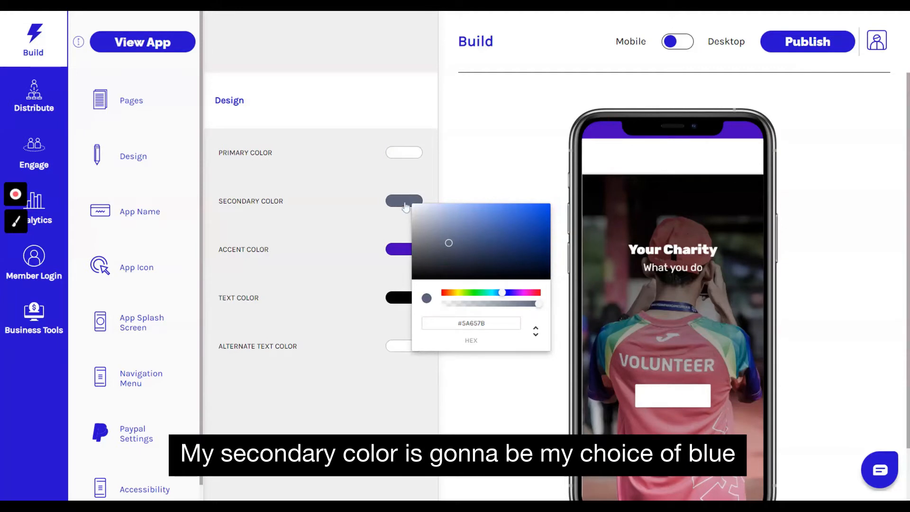
pyautogui.doubleClick(473, 322)
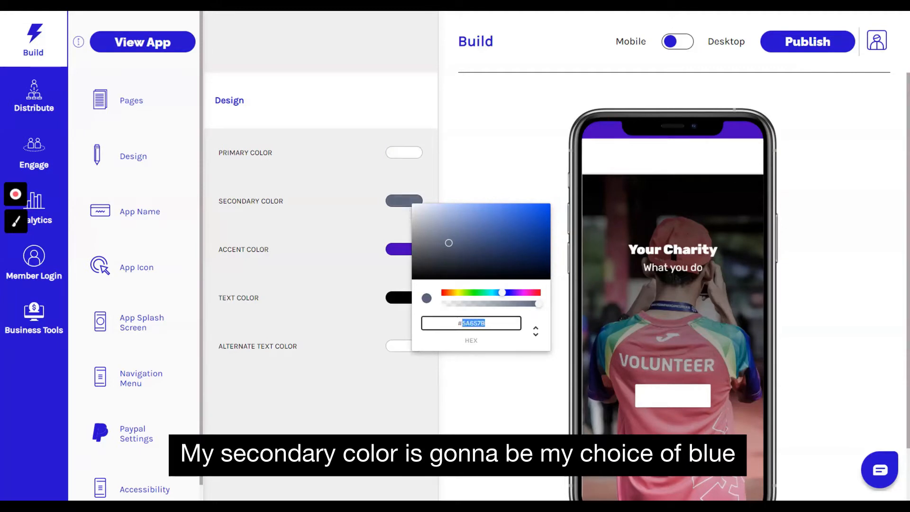
pyautogui.write('00adef')
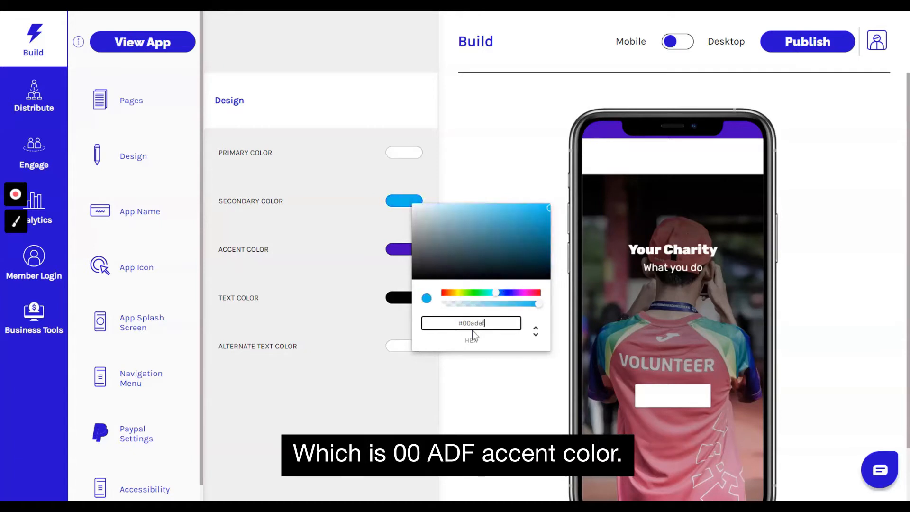
# Set the design's accent color to orange, #f16521, and the alternate text color to black, #000000
pyautogui.click(404, 250)
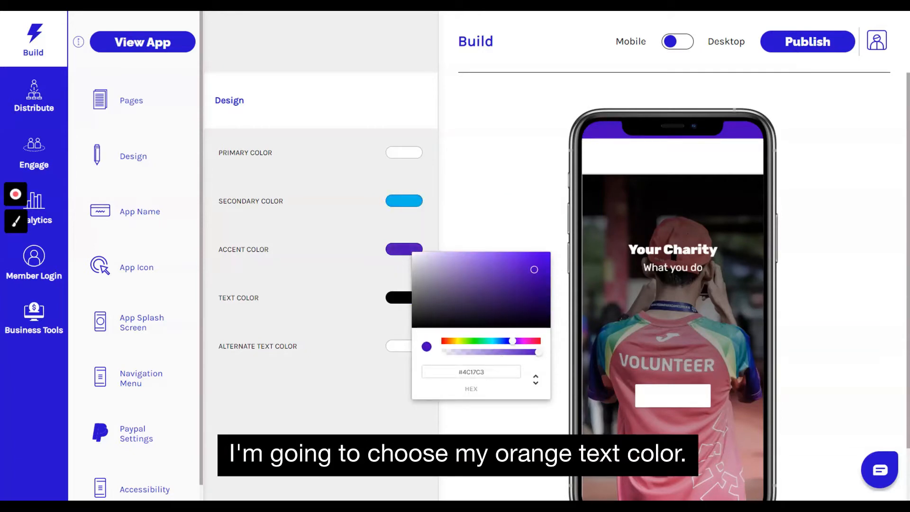
pyautogui.doubleClick(472, 372)
pyautogui.write('f16521')
pyautogui.click(401, 349)
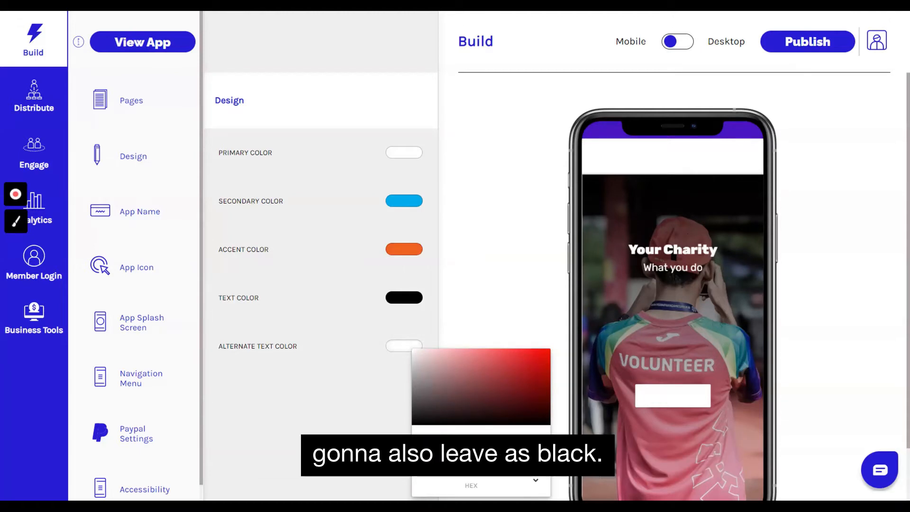
pyautogui.write('000000')
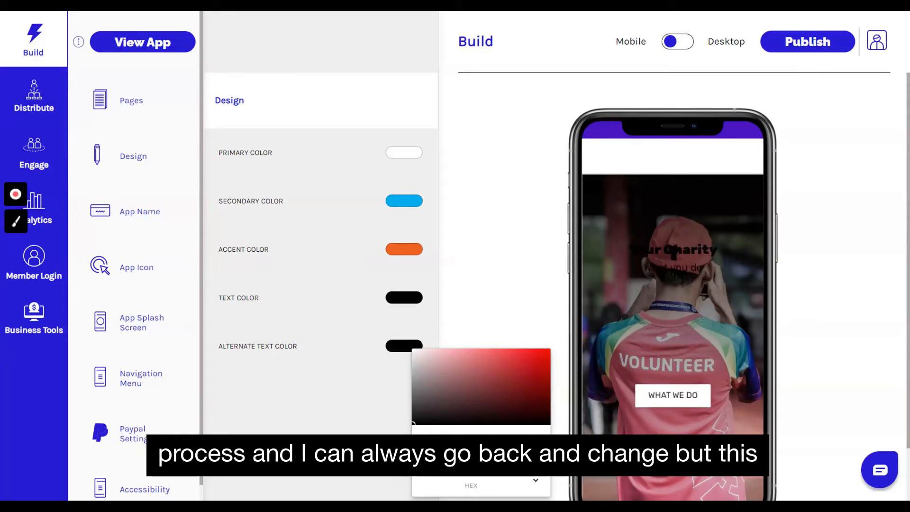
pyautogui.click(474, 278)
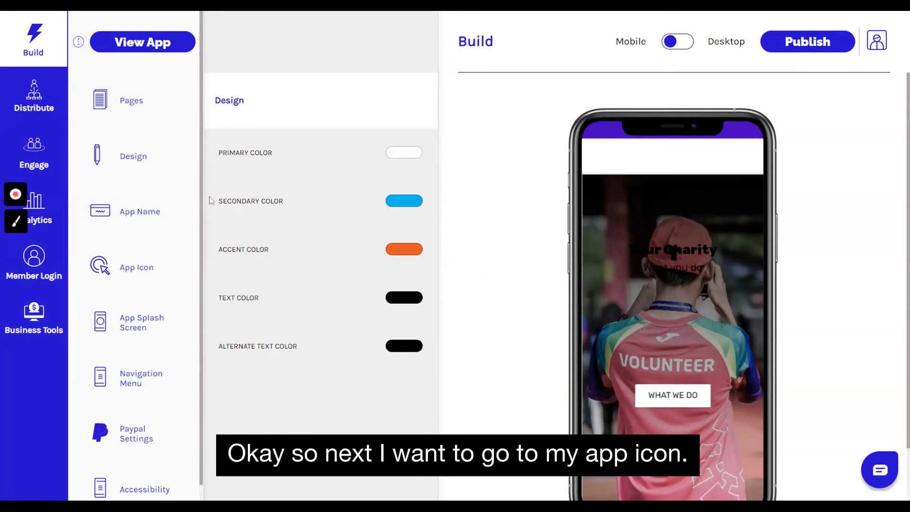
# Upload the PWAC logo image file as the app logo and submit it
pyautogui.click(142, 271)
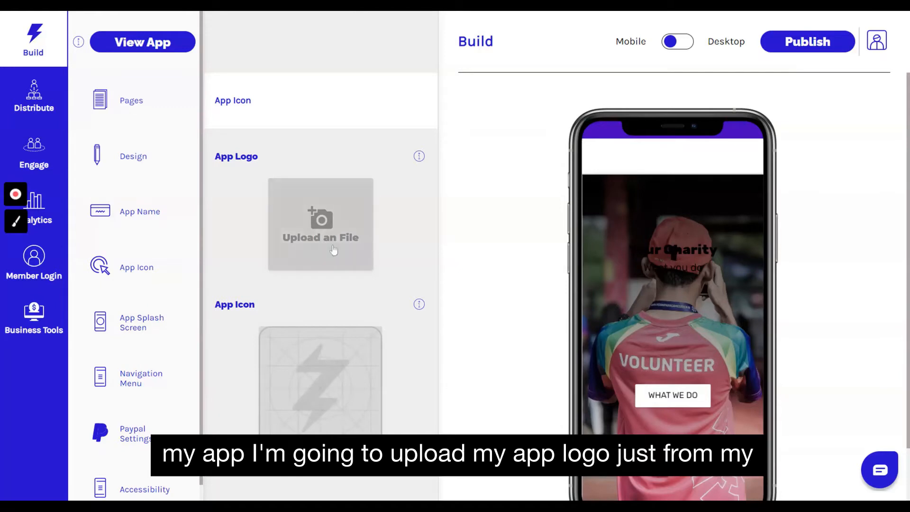
pyautogui.click(322, 219)
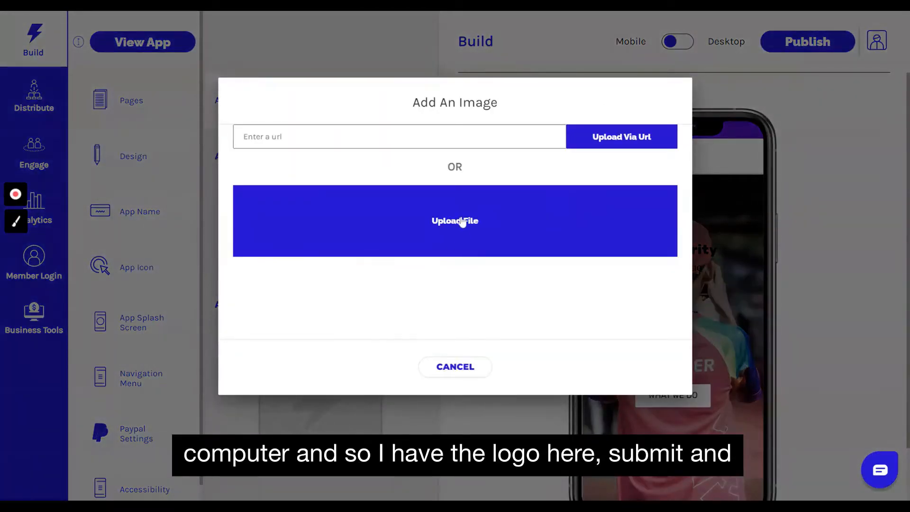
pyautogui.click(462, 222)
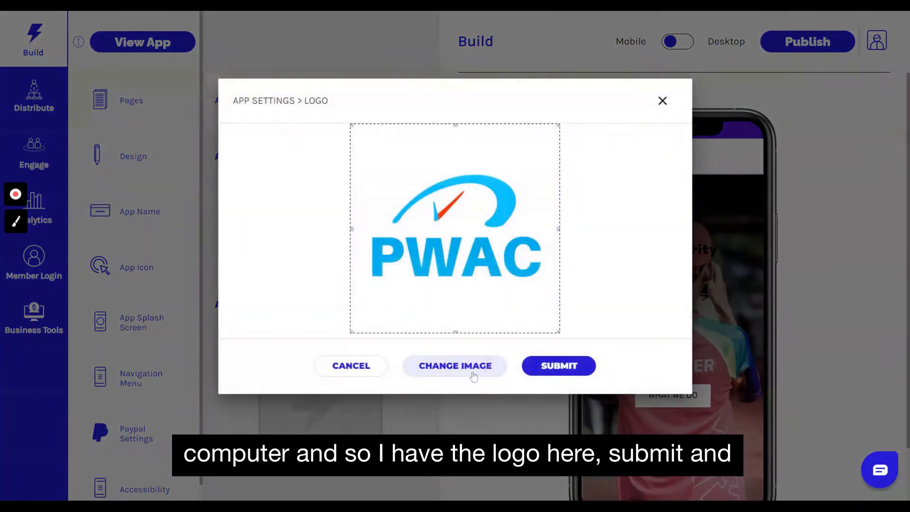
pyautogui.click(570, 375)
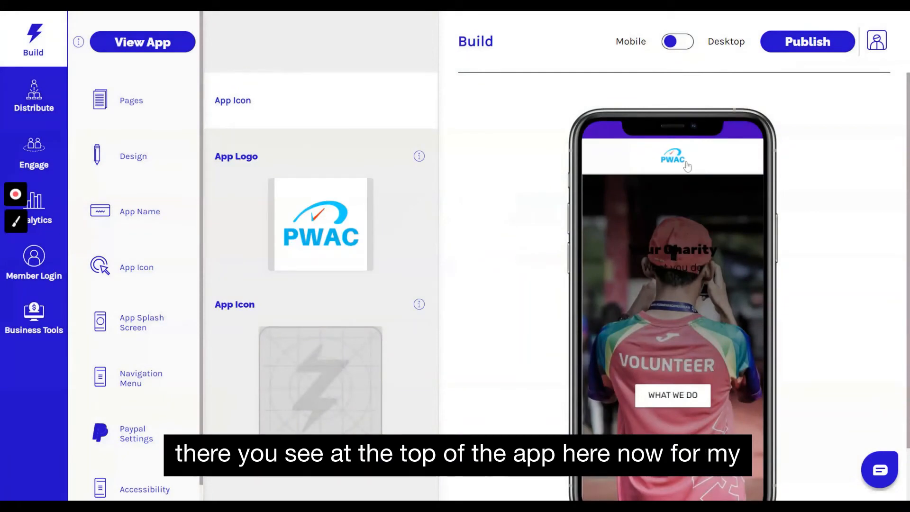
# Replace the placeholder app icon with an uploaded larger version of the PWAC logo
pyautogui.click(311, 389)
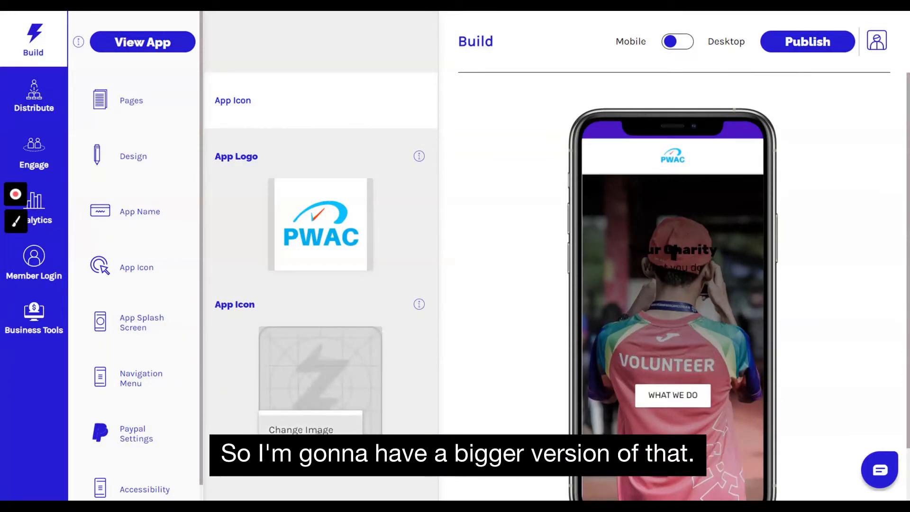
pyautogui.click(313, 430)
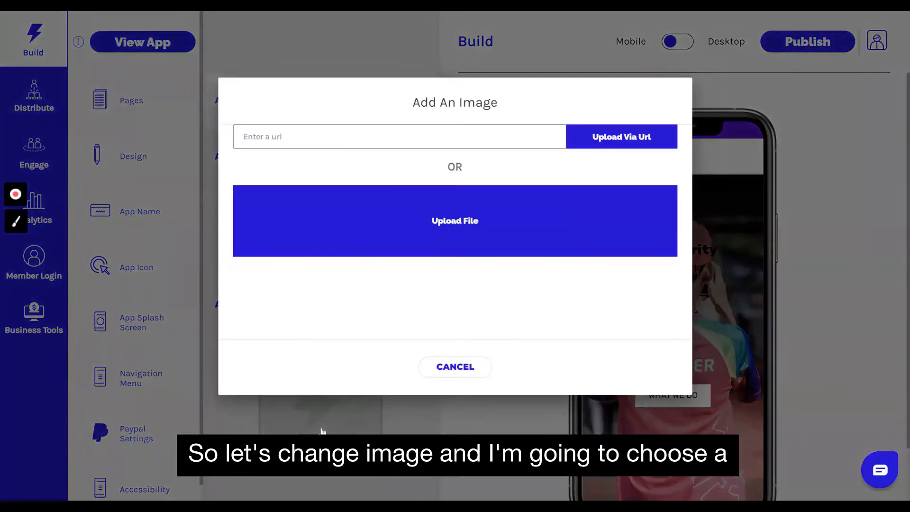
pyautogui.click(458, 225)
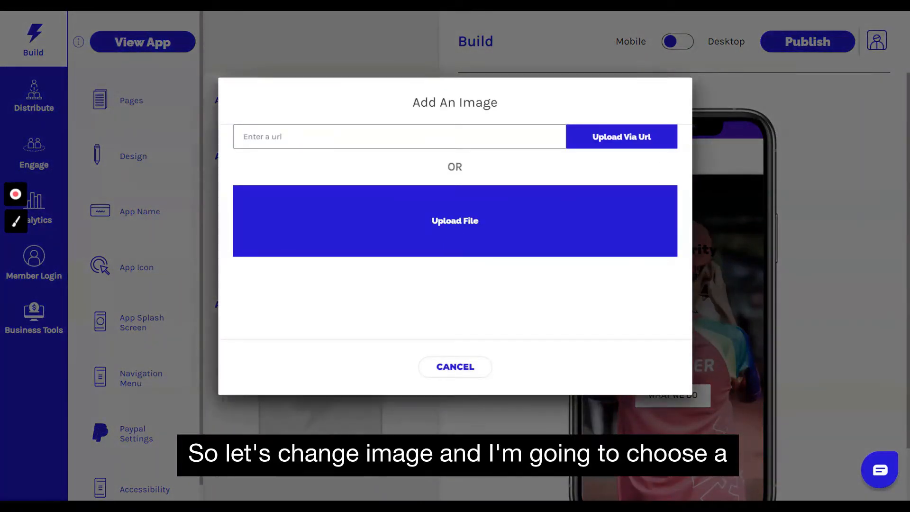
pyautogui.click(559, 366)
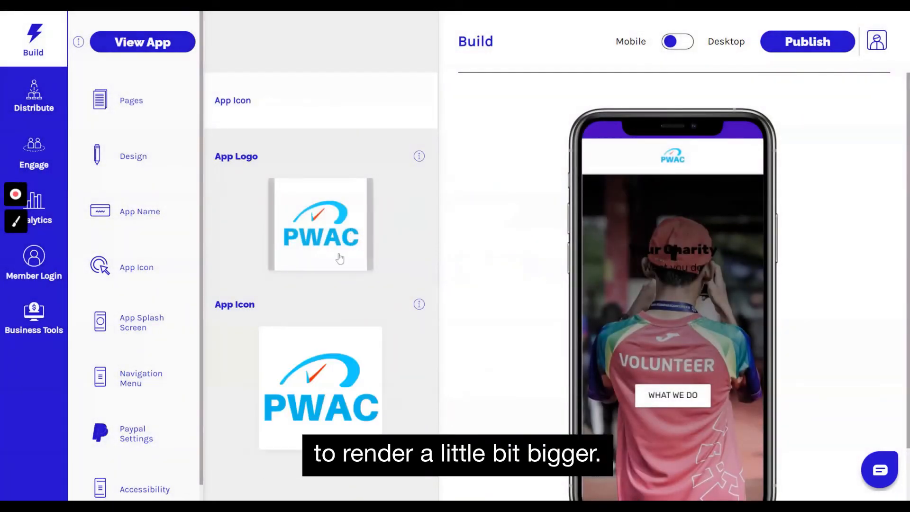
# Set the app splash screen's background color to white, #ffff, and save it
pyautogui.click(141, 329)
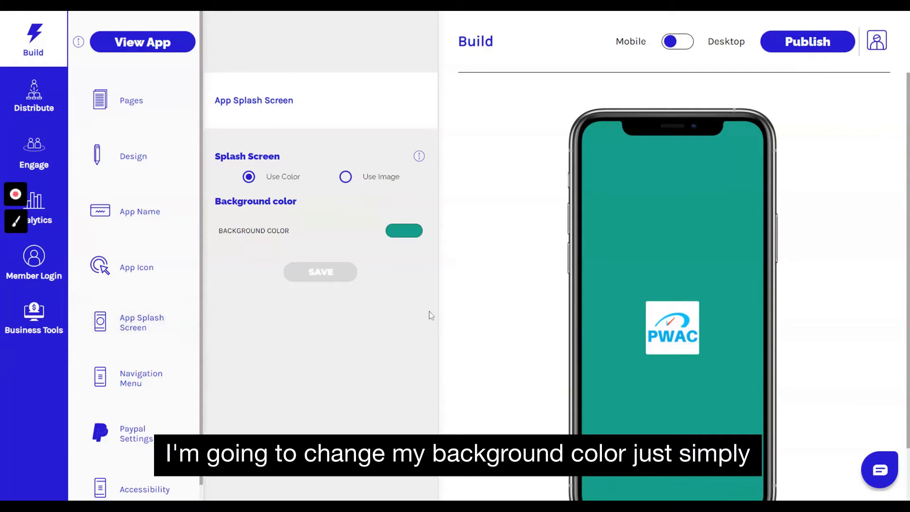
pyautogui.click(404, 232)
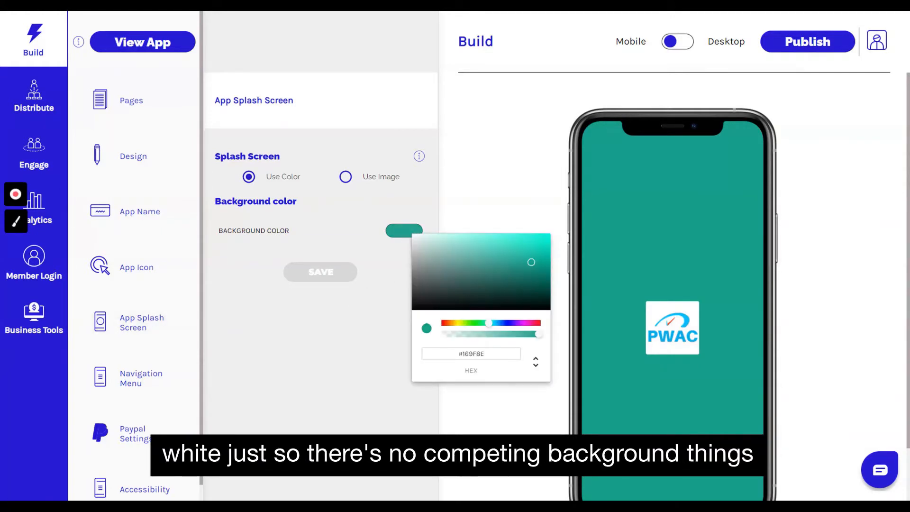
pyautogui.moveTo(486, 353); pyautogui.dragTo(468, 354)
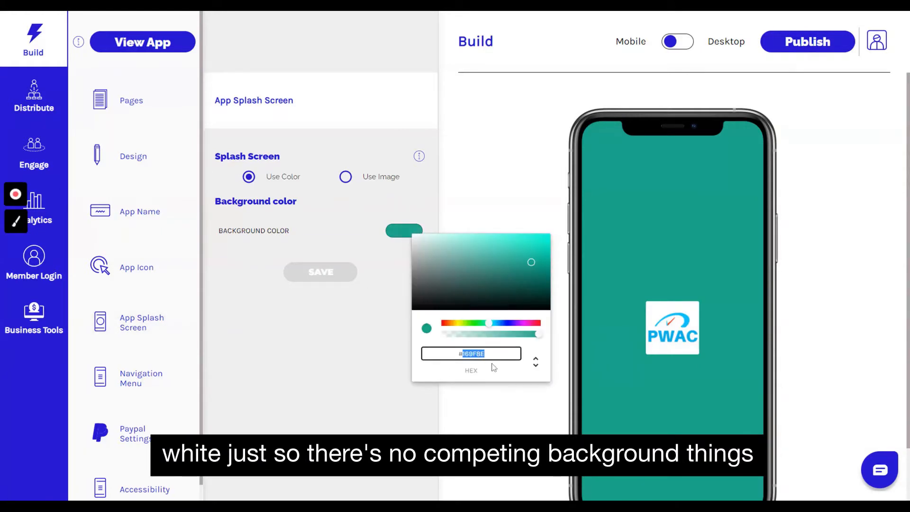
pyautogui.write('#ffff')
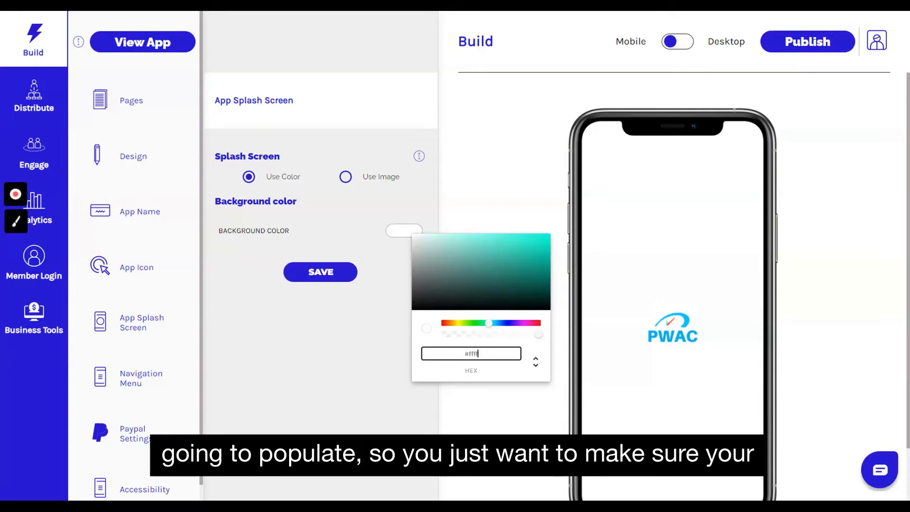
pyautogui.click(318, 272)
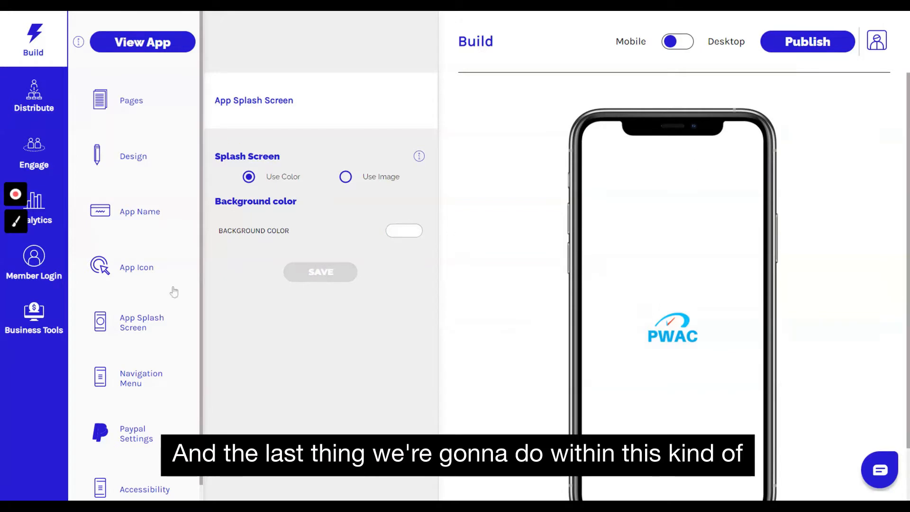
# Set the navigation menu's top bar background color to orange, #f16521
pyautogui.click(148, 383)
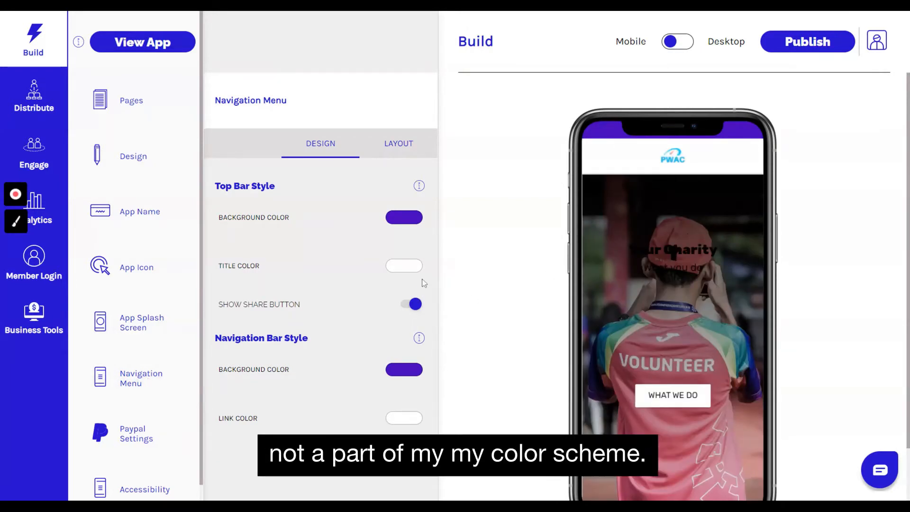
pyautogui.click(403, 218)
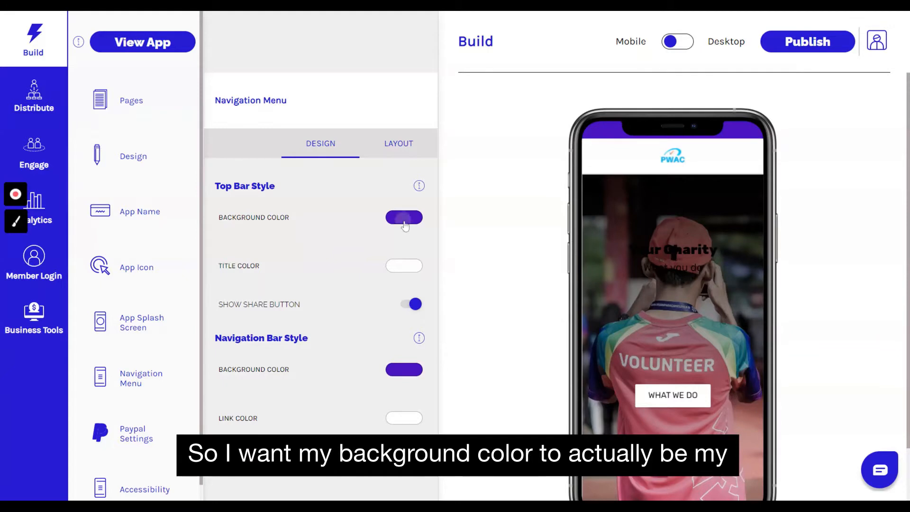
pyautogui.moveTo(485, 340); pyautogui.dragTo(463, 340)
pyautogui.write('f')
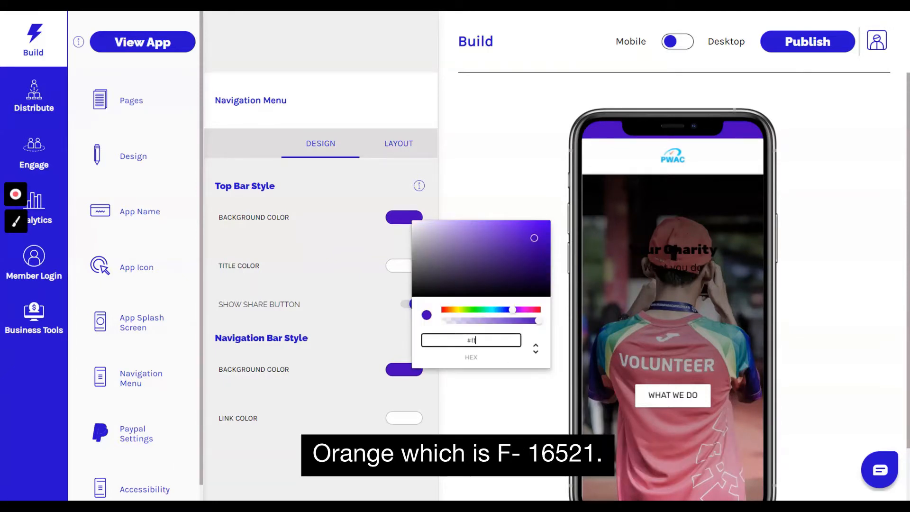
pyautogui.write('16521')
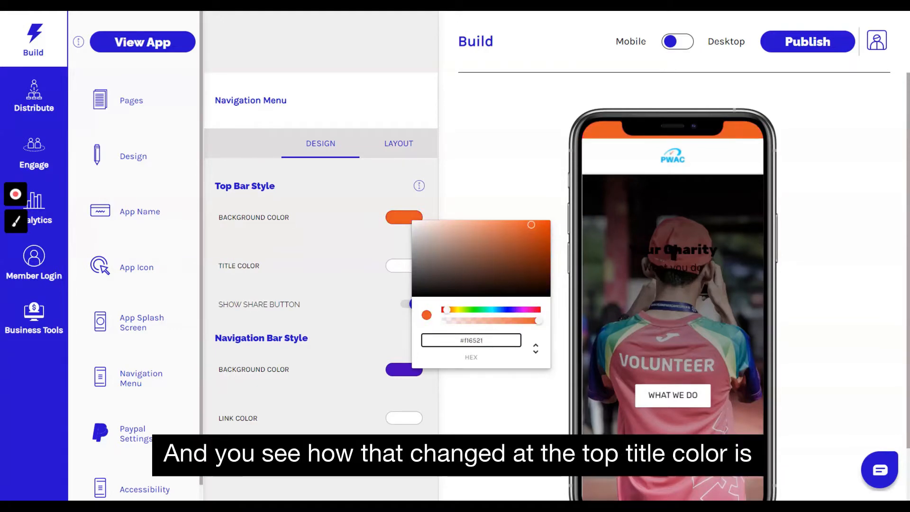
# Set the navigation bar's background color to white, ffffff, and its link color to black
pyautogui.click(393, 380)
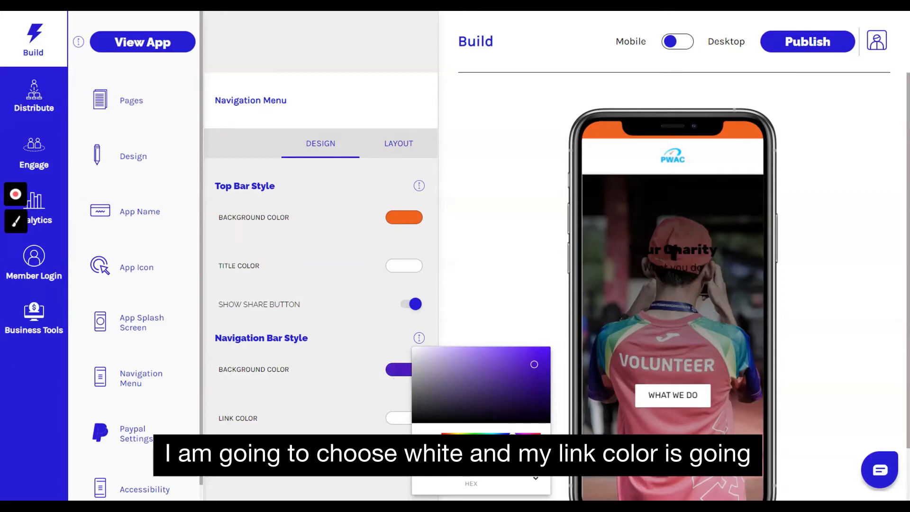
pyautogui.write('ffffff')
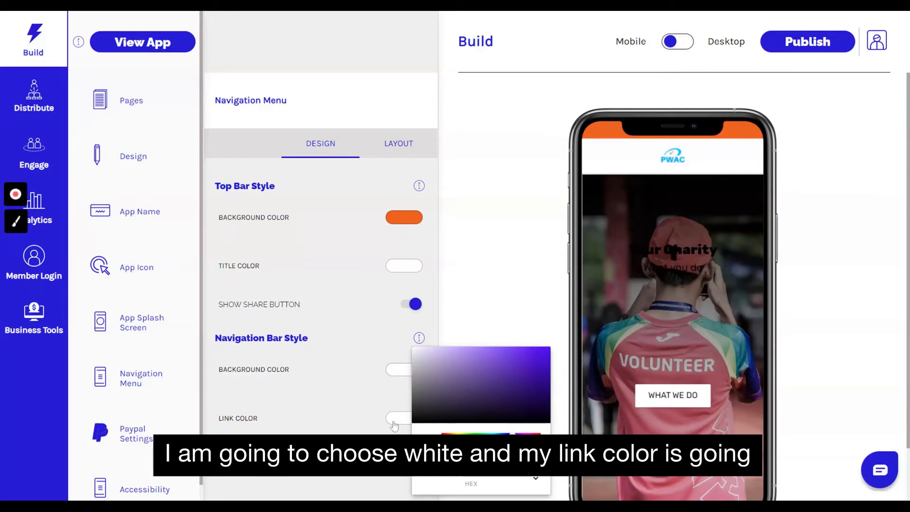
pyautogui.click(396, 418)
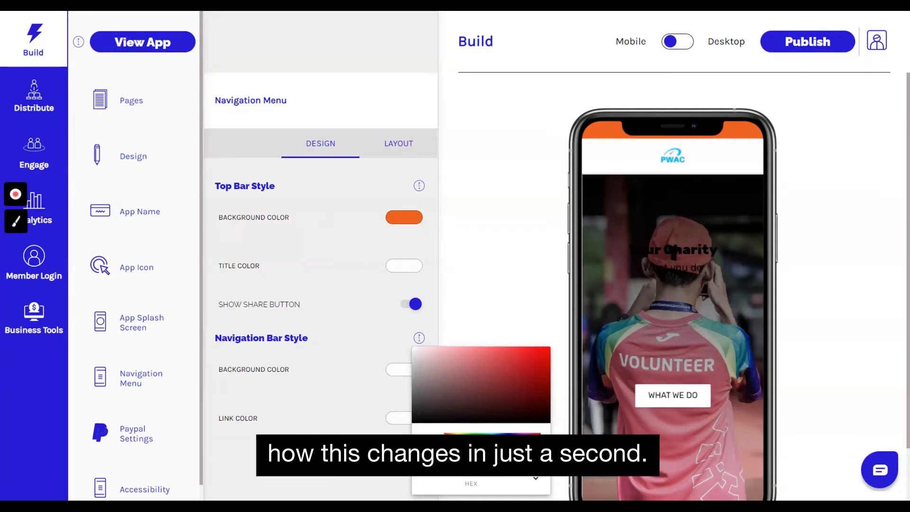
pyautogui.click(413, 421)
pyautogui.click(410, 373)
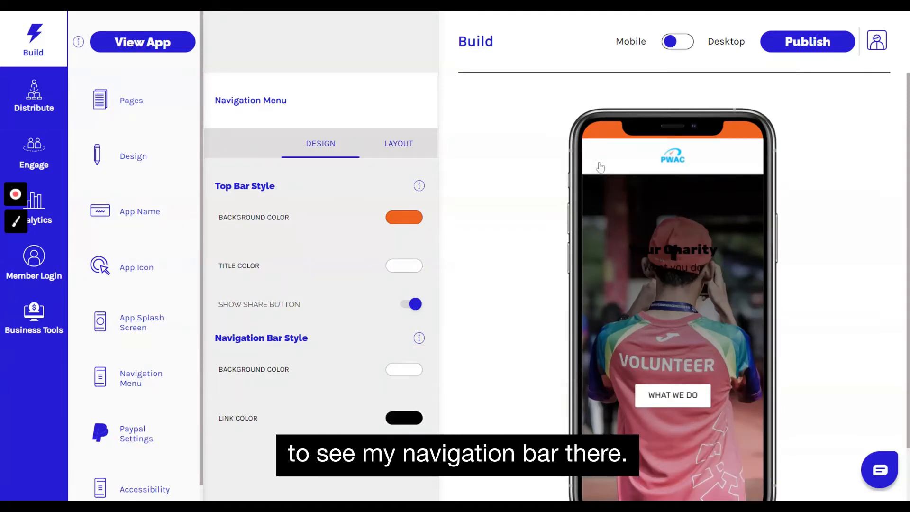
# Set the navigation bar's background color and the top bar's title color to black
pyautogui.click(406, 374)
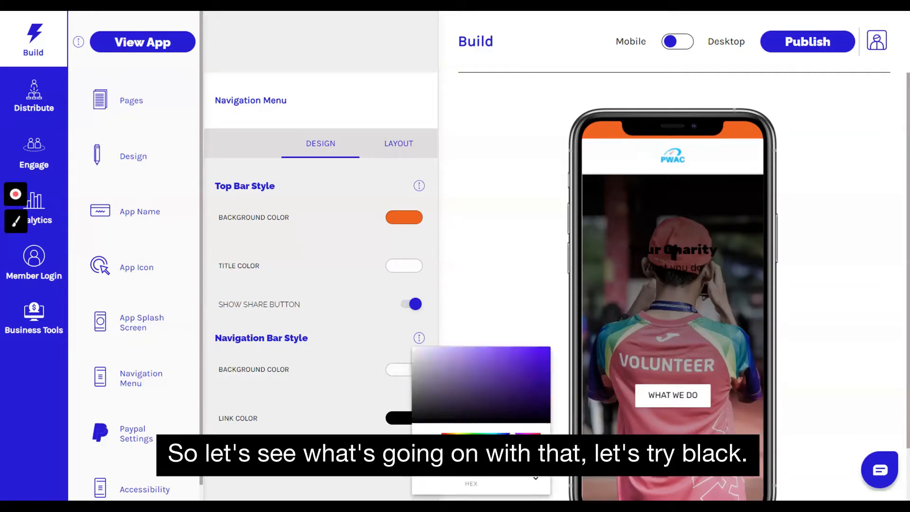
pyautogui.click(413, 421)
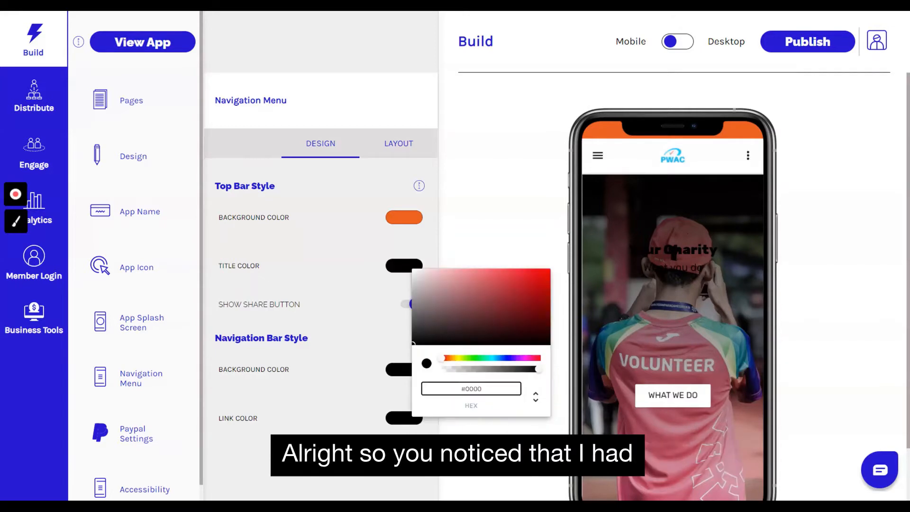
pyautogui.press('Escape')
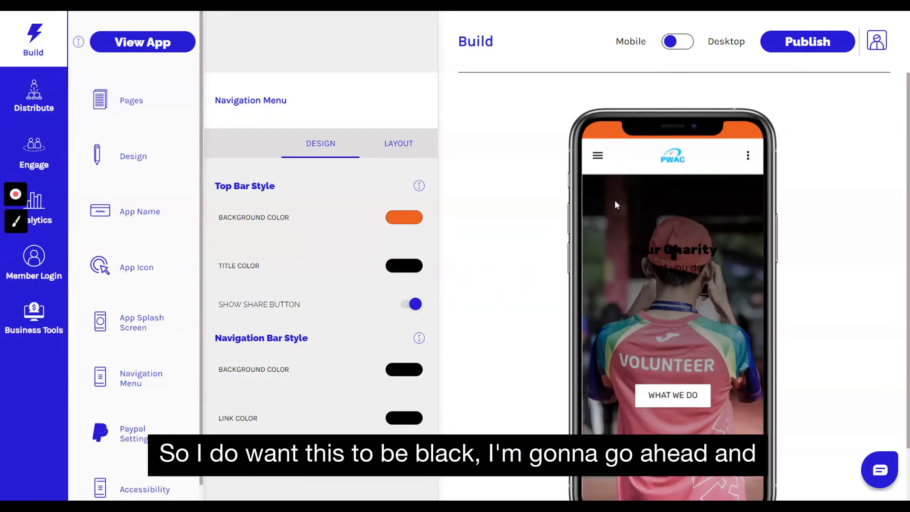
# Change the navigation bar's background color to white and check the drawer menu in the phone preview
pyautogui.click(405, 375)
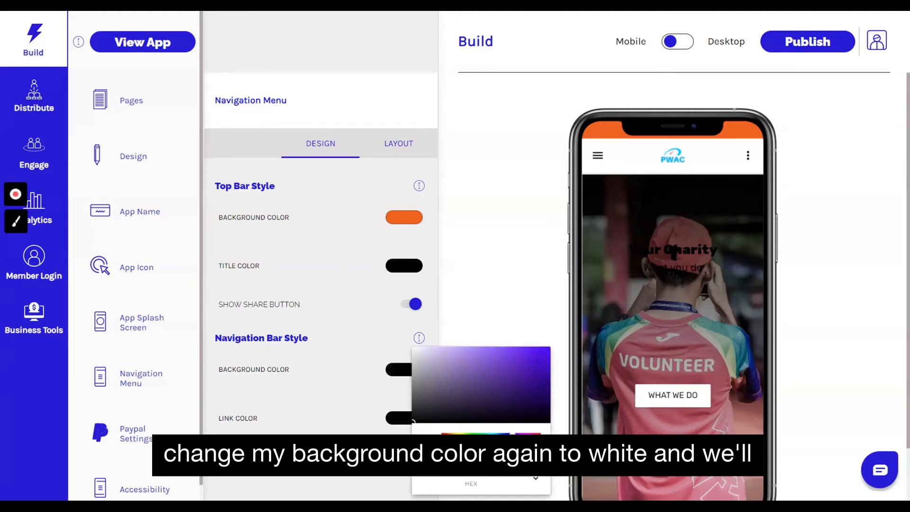
pyautogui.hotkey('ctrl', 'v')
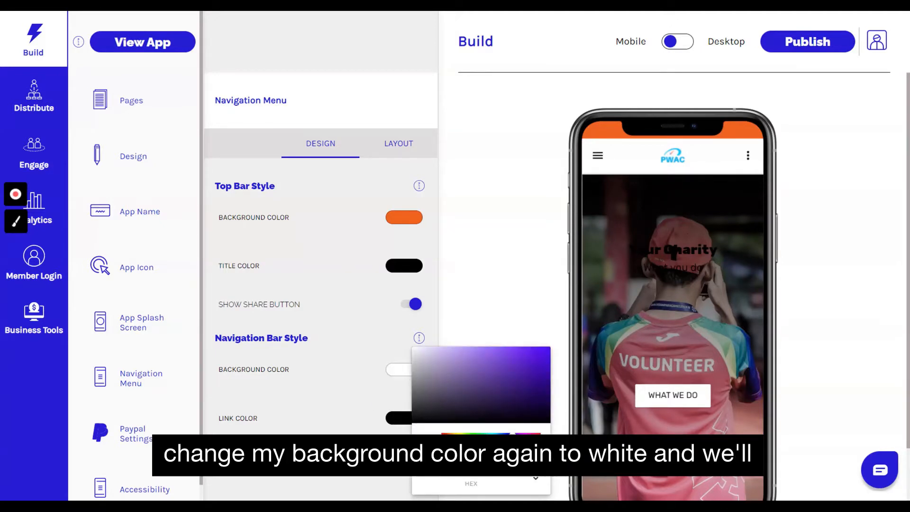
pyautogui.click(600, 160)
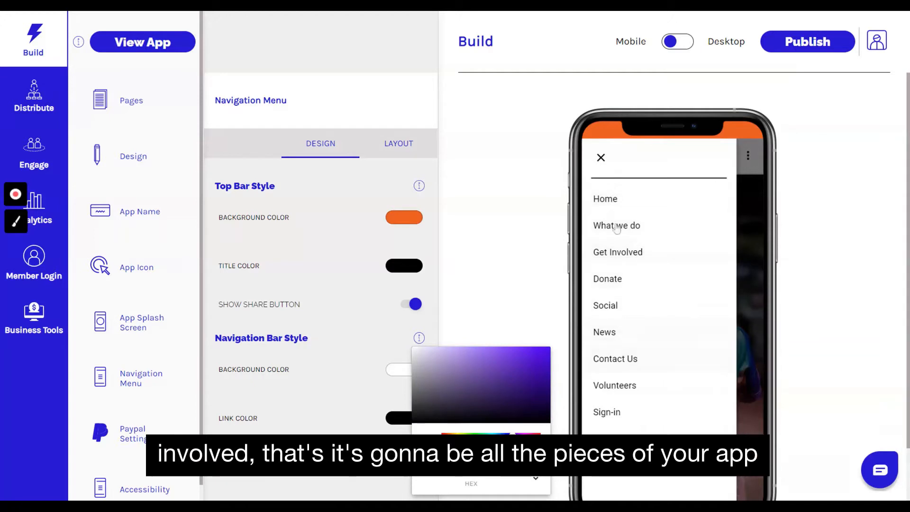
pyautogui.click(602, 158)
pyautogui.click(491, 312)
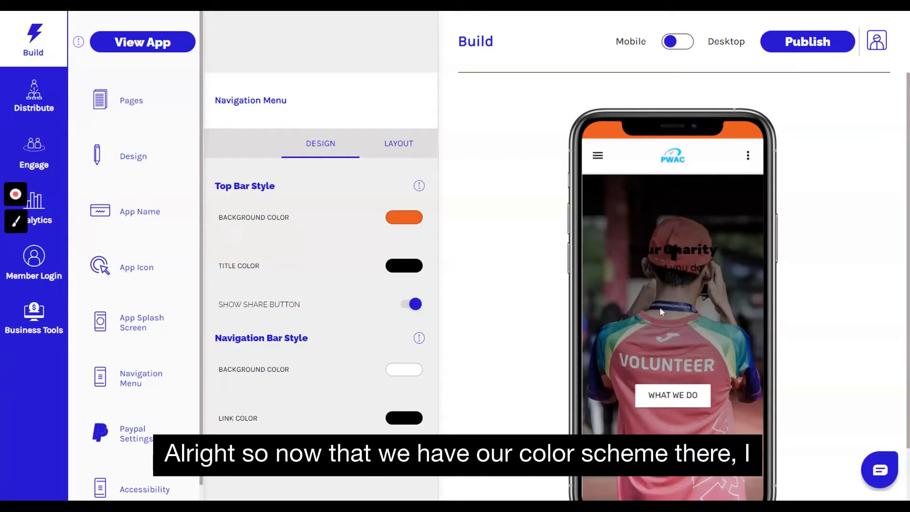
# Look at the menu layout options for the navigation menu, then return to its design settings
pyautogui.scroll(-2, 551, 299)
pyautogui.scroll(2, 502, 378)
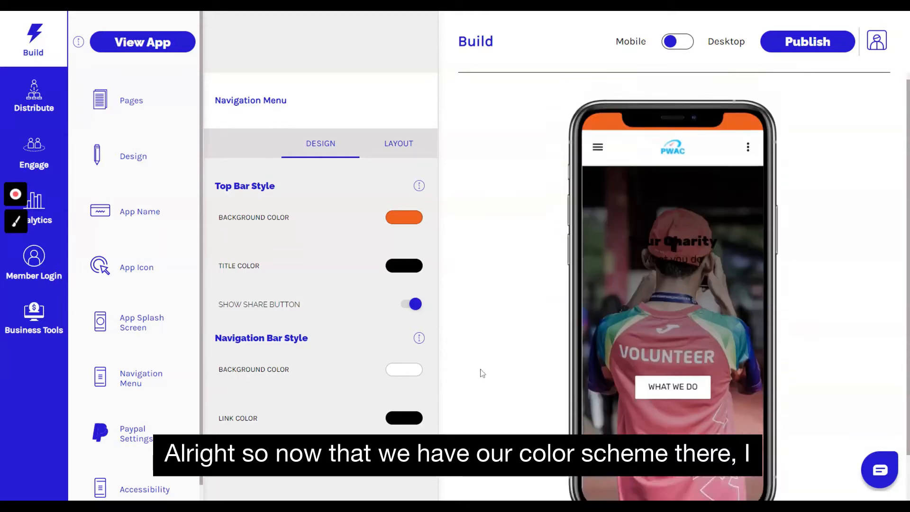
pyautogui.click(412, 145)
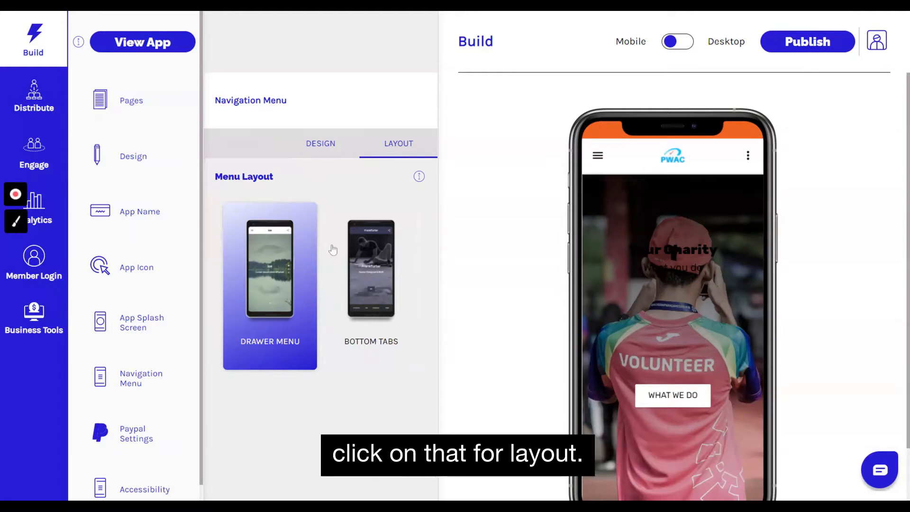
pyautogui.click(318, 144)
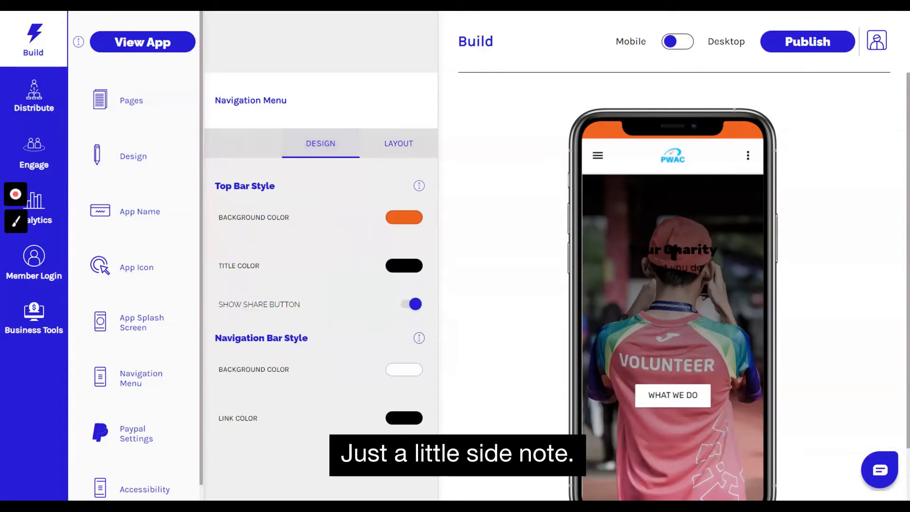
# Open the slider component of the Home page for editing
pyautogui.click(133, 105)
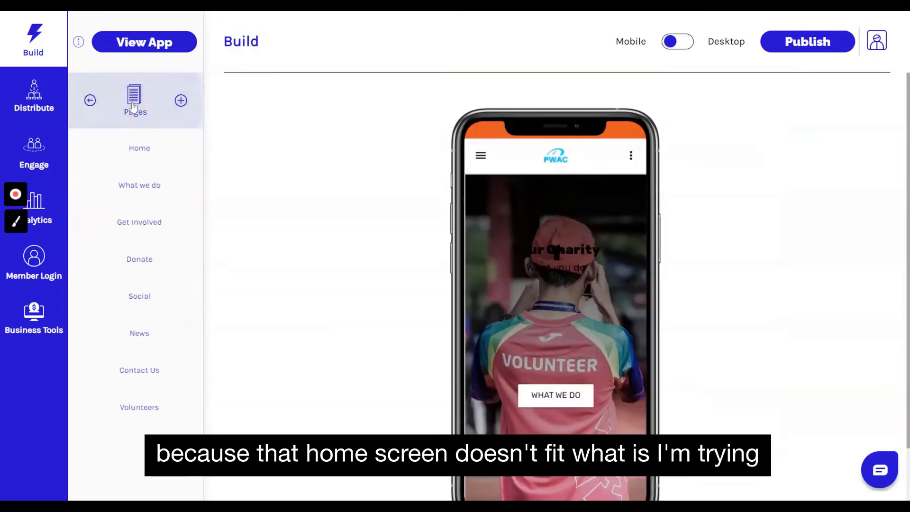
pyautogui.click(140, 150)
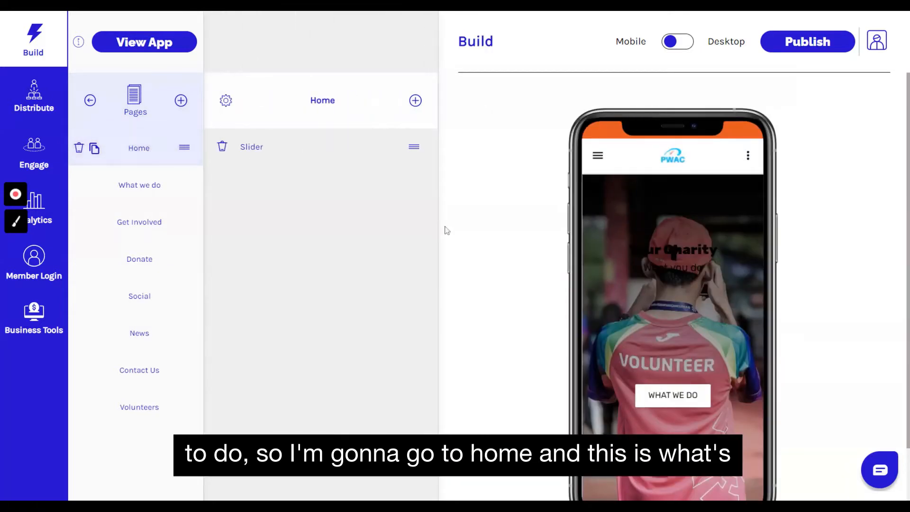
pyautogui.scroll(-2, 664, 303)
pyautogui.scroll(2, 666, 317)
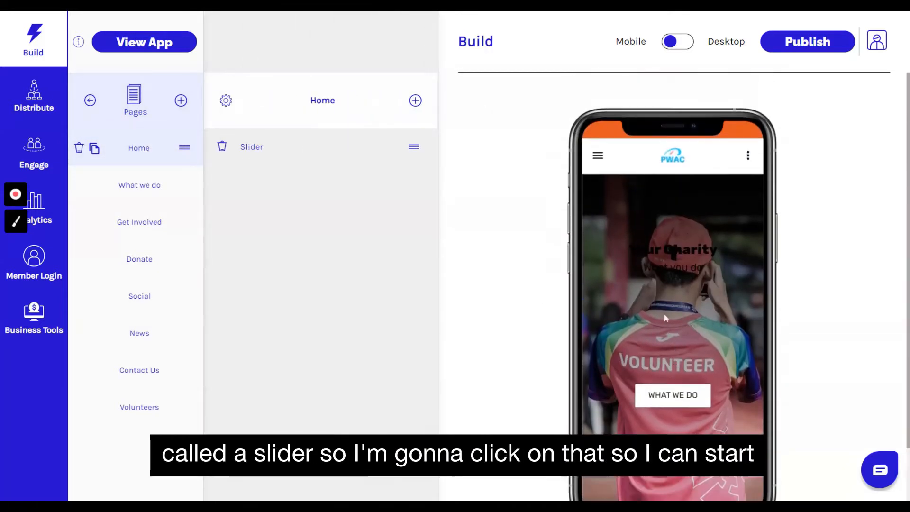
pyautogui.click(254, 151)
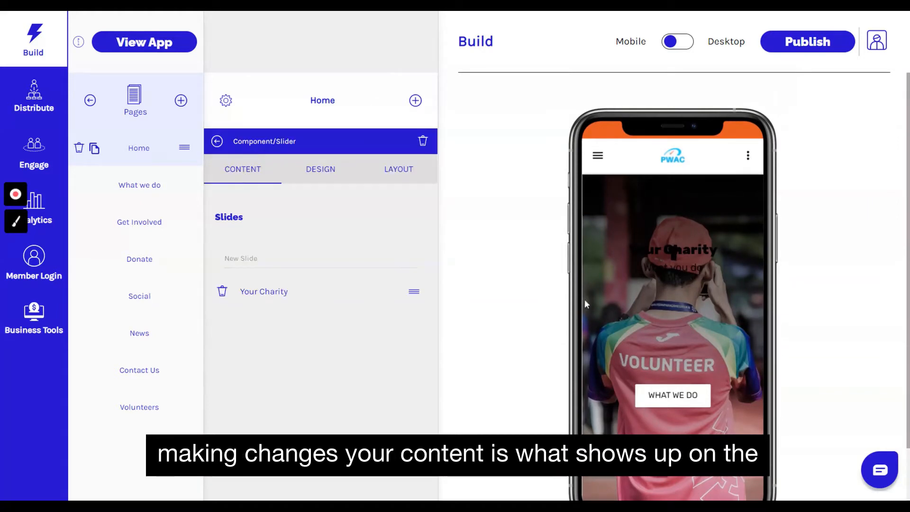
# Review the slider's design override settings and its available layout templates
pyautogui.click(319, 169)
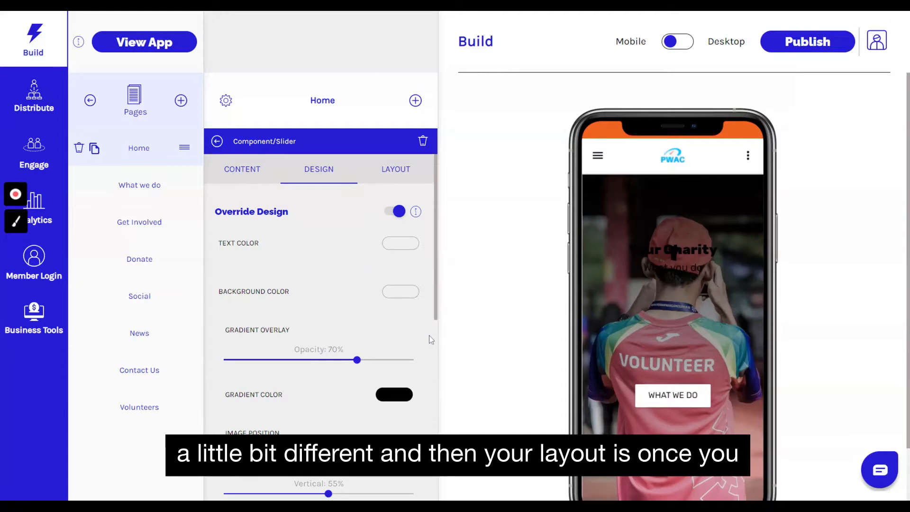
pyautogui.click(400, 175)
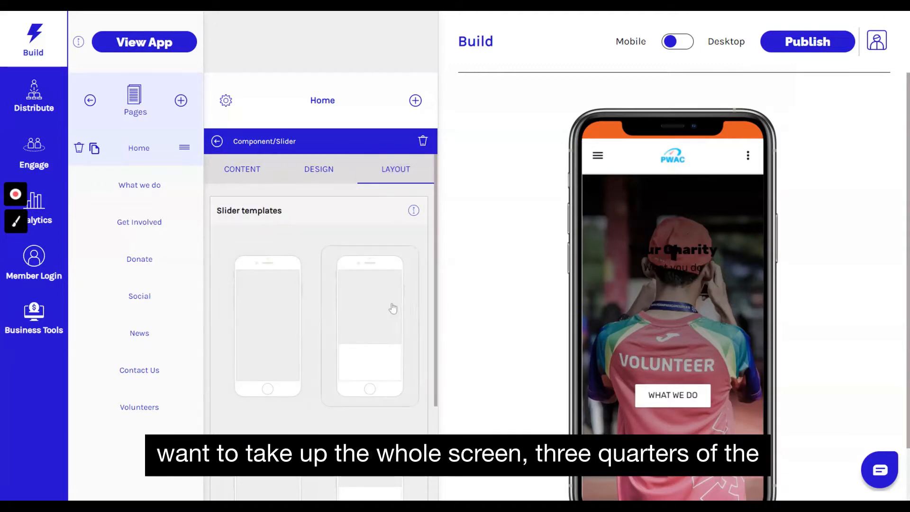
pyautogui.scroll(-3, 315, 426)
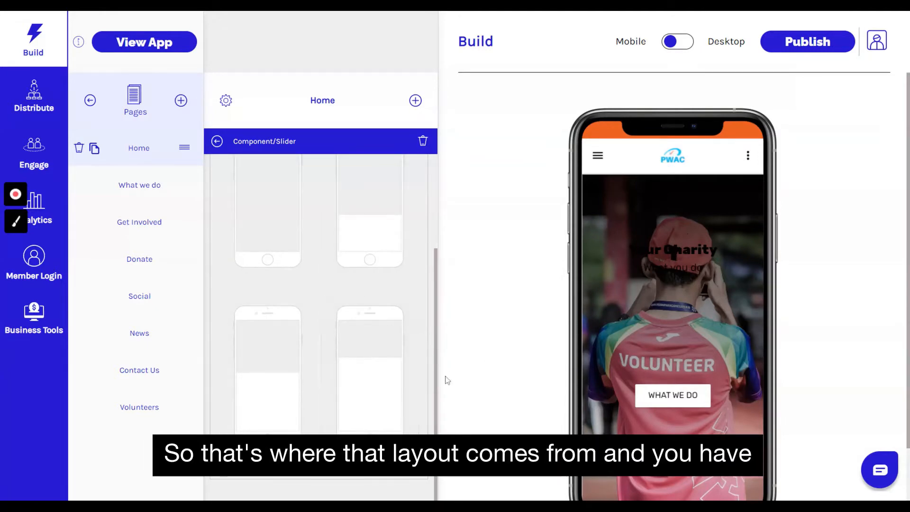
pyautogui.scroll(3, 334, 348)
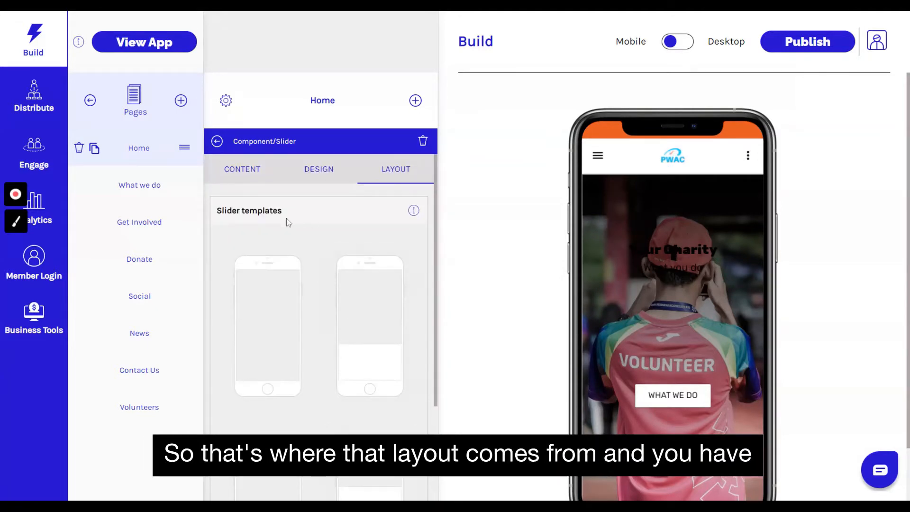
# Replace the image of the Your Charity slide with the PWA Community "Let's build!" picture and submit it
pyautogui.click(245, 176)
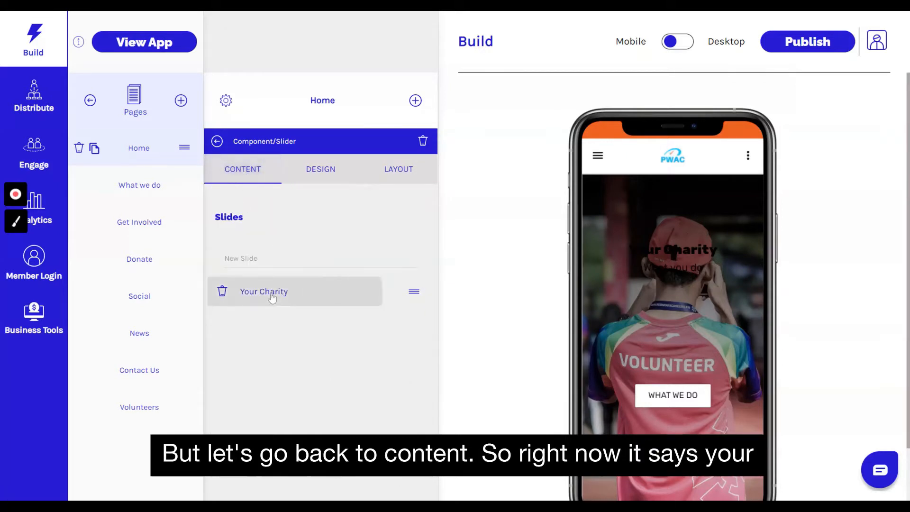
pyautogui.click(272, 297)
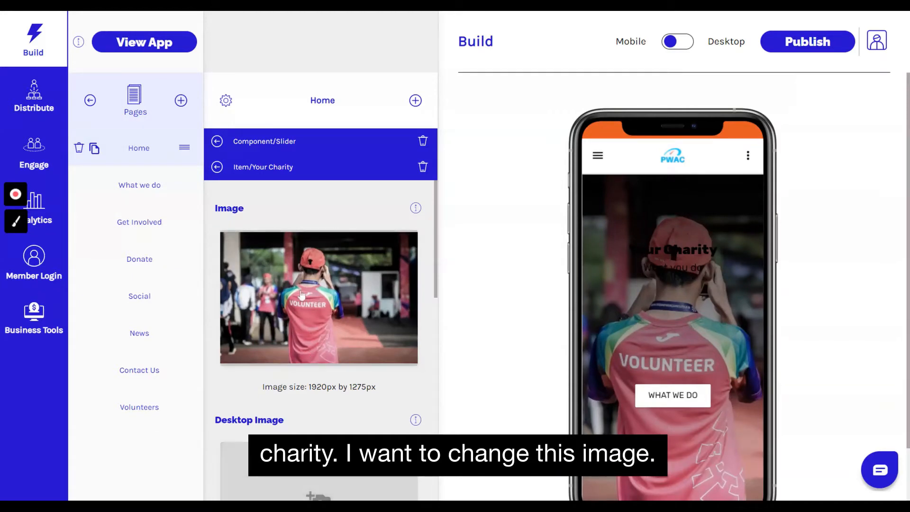
pyautogui.click(286, 297)
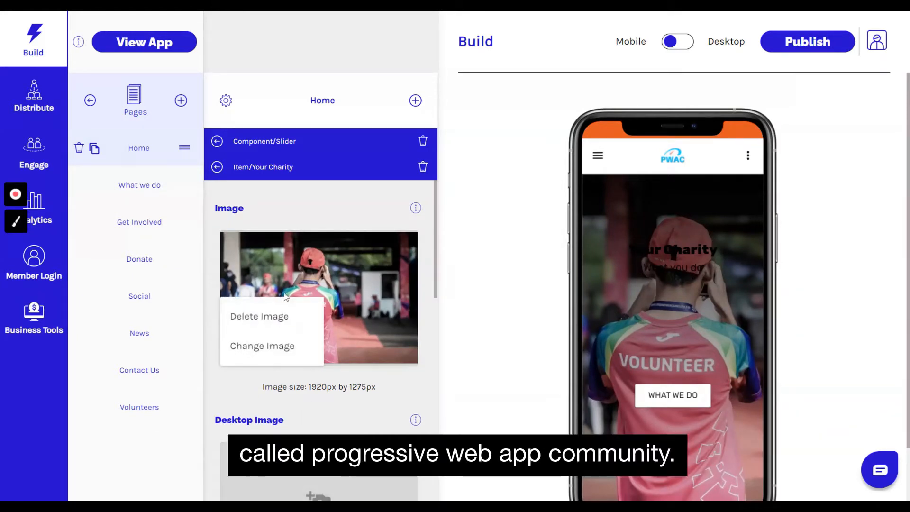
pyautogui.click(283, 351)
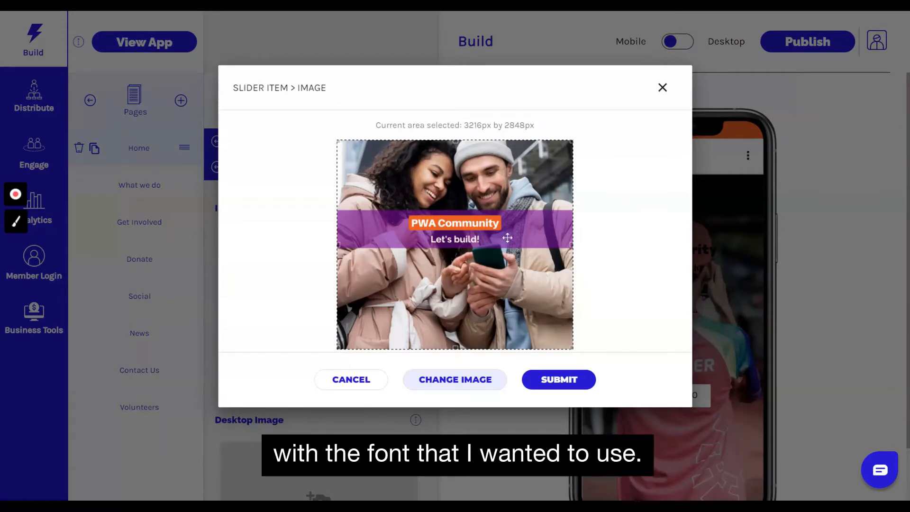
pyautogui.click(569, 384)
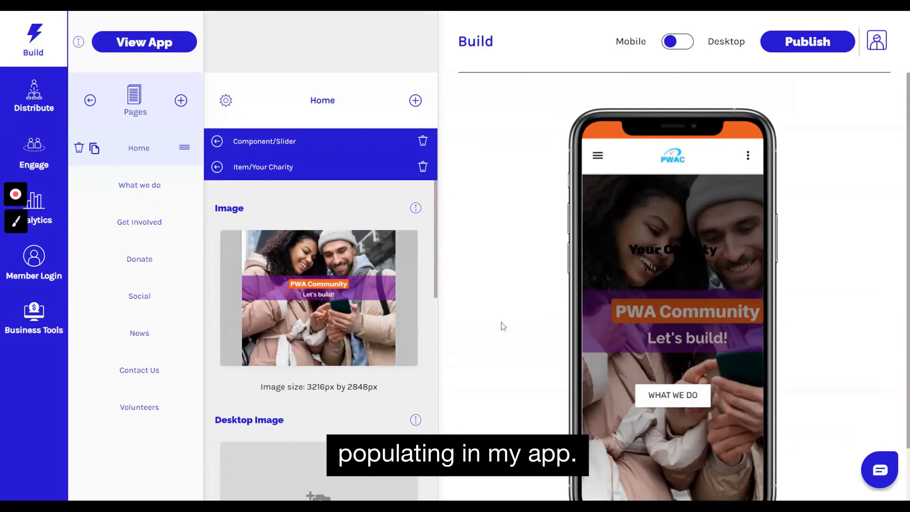
# Clear the title and subtitle text of the Home page's slide
pyautogui.scroll(-1, 586, 331)
pyautogui.scroll(-3, 286, 367)
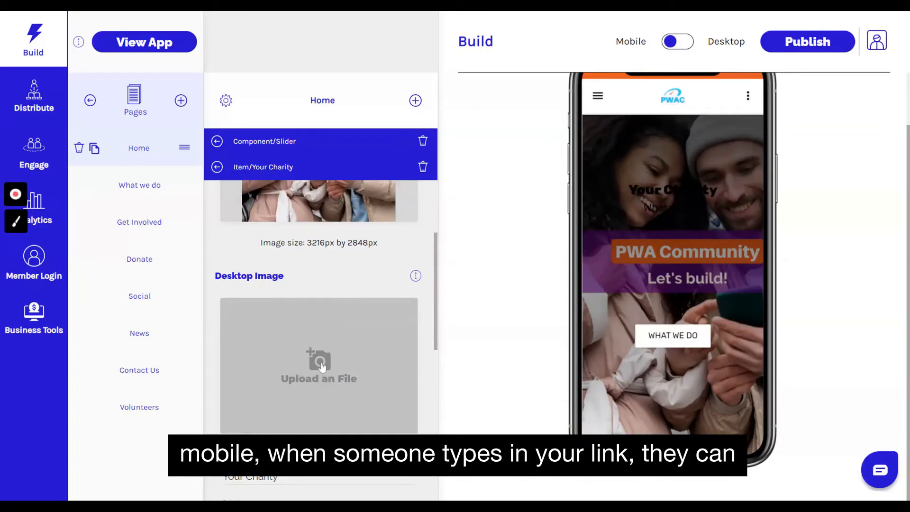
pyautogui.scroll(2, 322, 366)
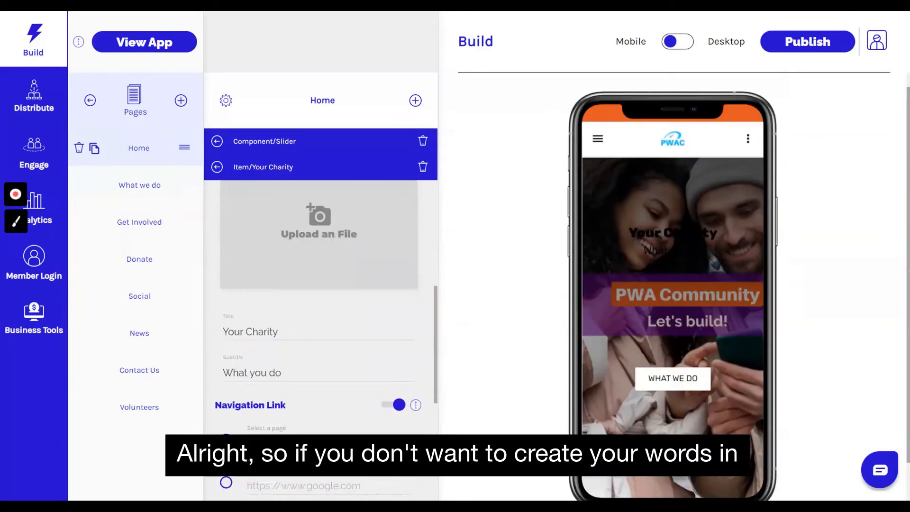
pyautogui.scroll(-2, 291, 384)
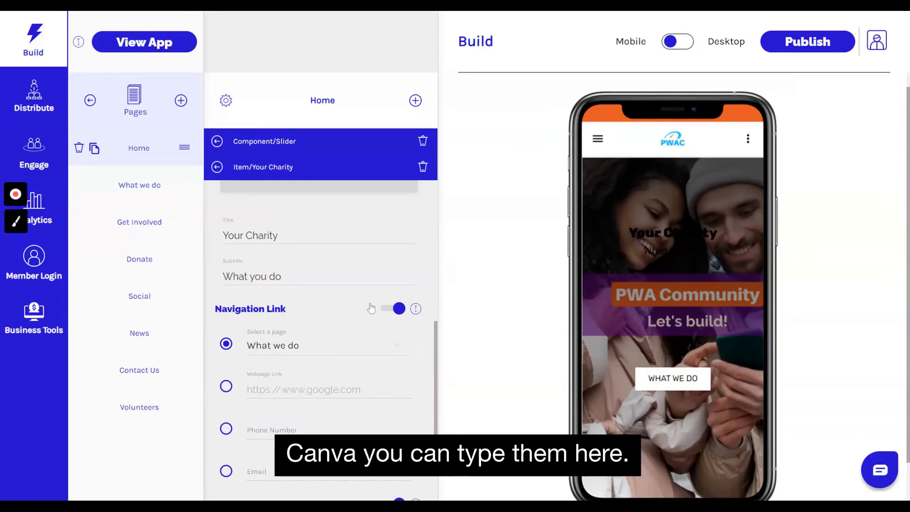
pyautogui.moveTo(278, 235); pyautogui.dragTo(219, 240)
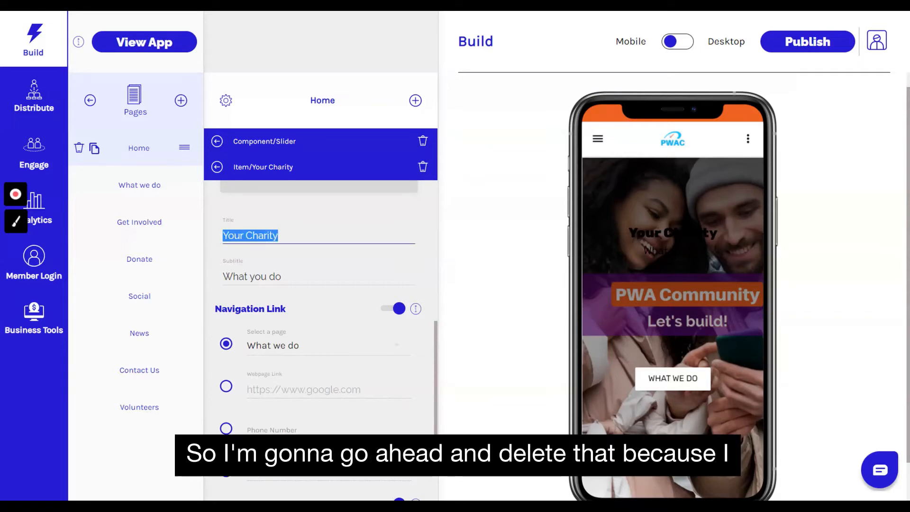
pyautogui.press('BackSpace')
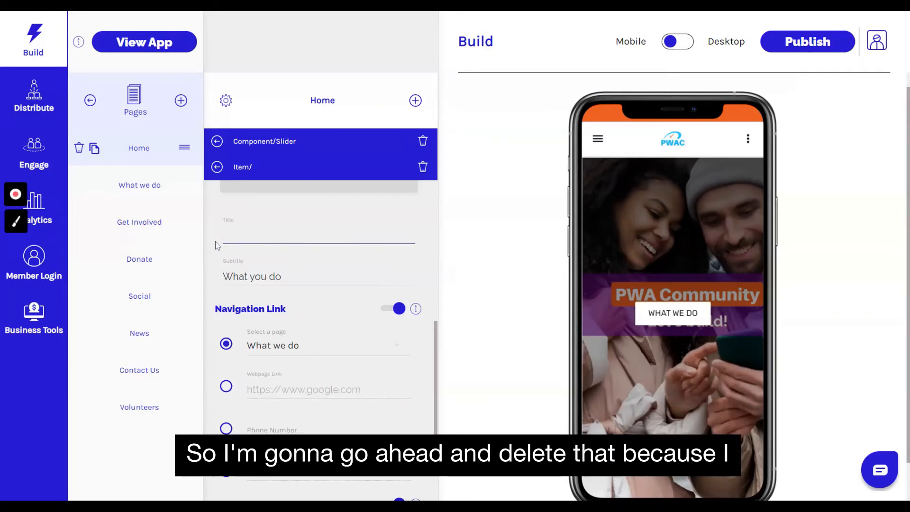
pyautogui.moveTo(282, 277); pyautogui.dragTo(211, 279)
pyautogui.press('BackSpace')
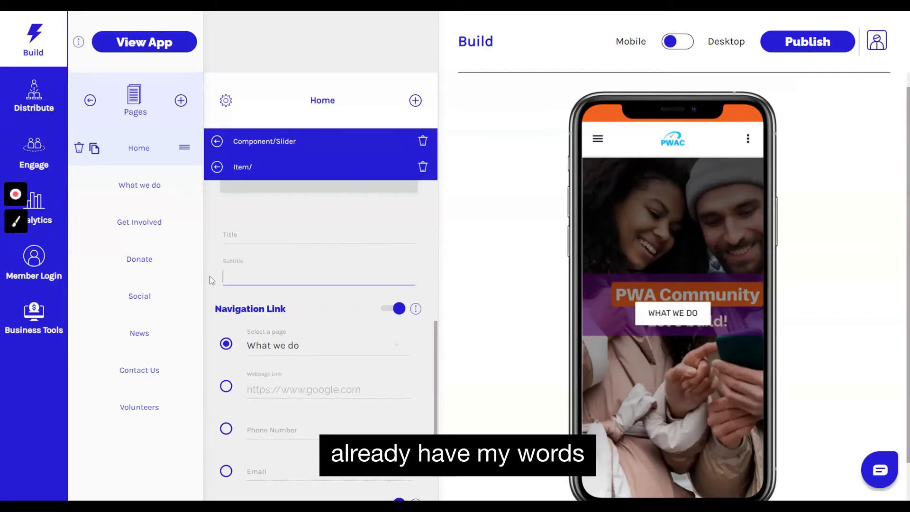
# Turn off the slide's navigation link to remove the What We Do button from the image
pyautogui.scroll(-3, 331, 251)
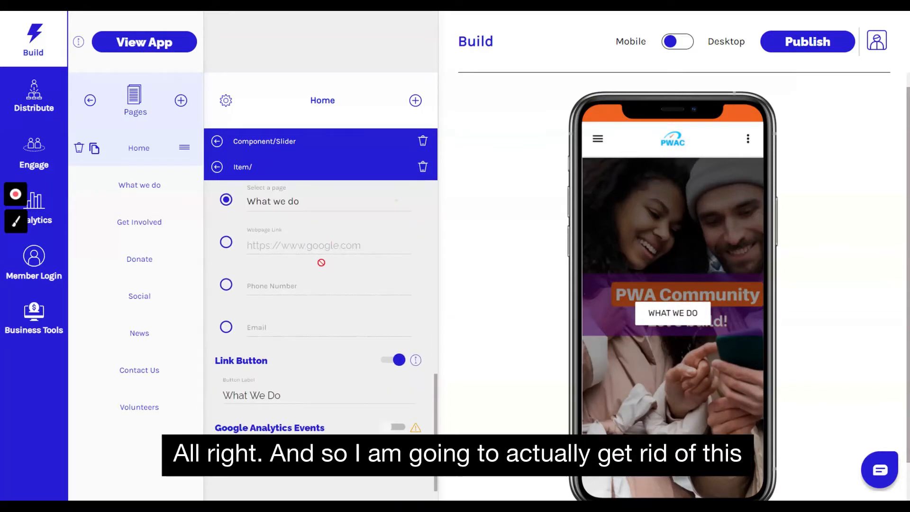
pyautogui.scroll(3, 330, 262)
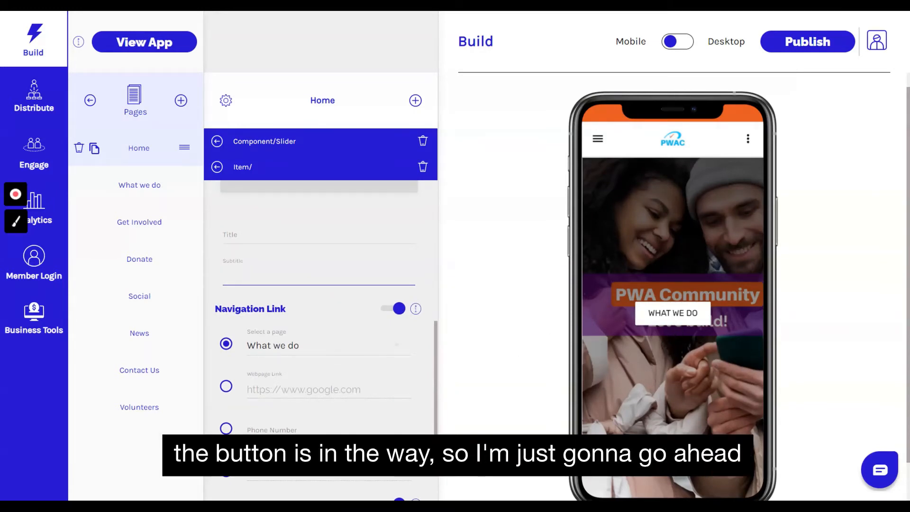
pyautogui.click(389, 311)
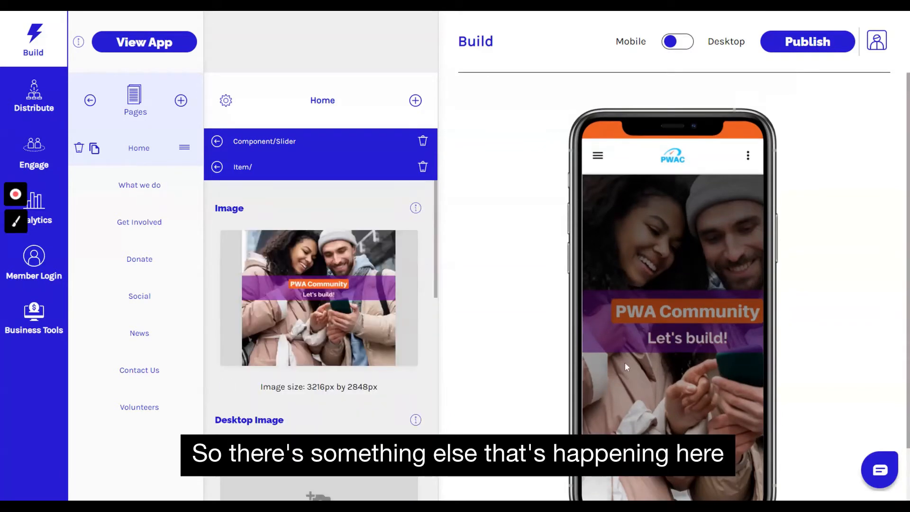
# Remove the dark gradient over the slider's image by setting its gradient overlay opacity to 0%
pyautogui.scroll(-2, 632, 351)
pyautogui.scroll(-6, 329, 374)
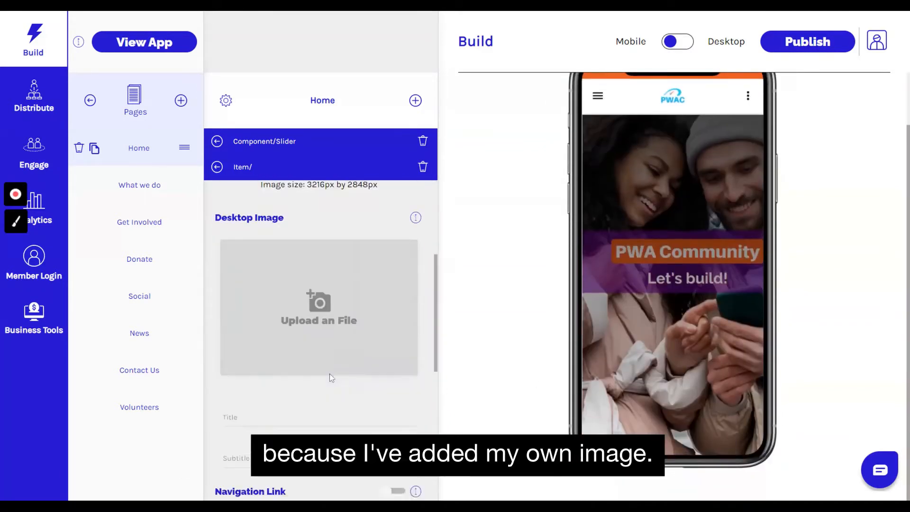
pyautogui.scroll(-5, 367, 377)
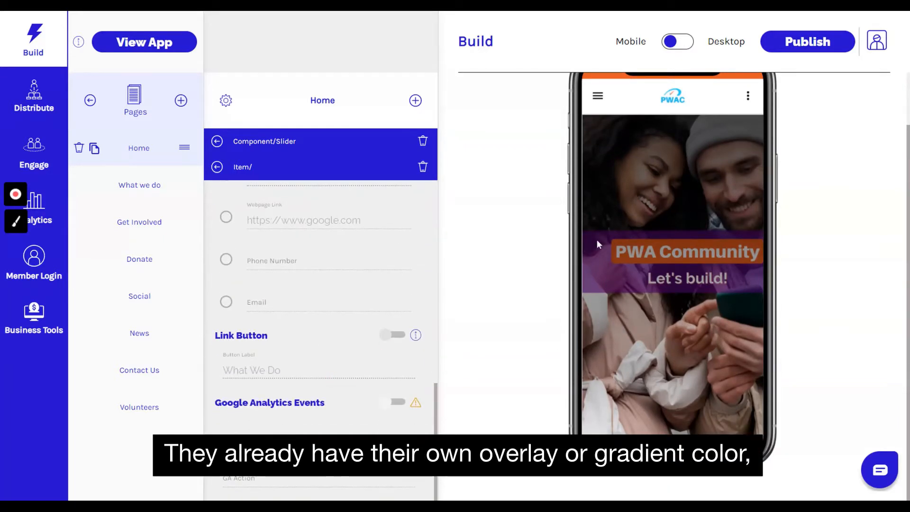
pyautogui.scroll(10, 268, 313)
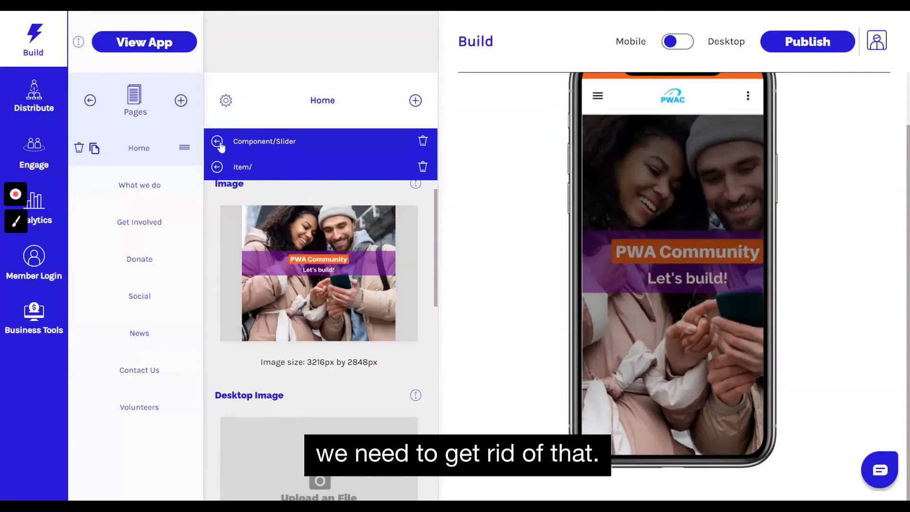
pyautogui.click(218, 144)
pyautogui.click(253, 147)
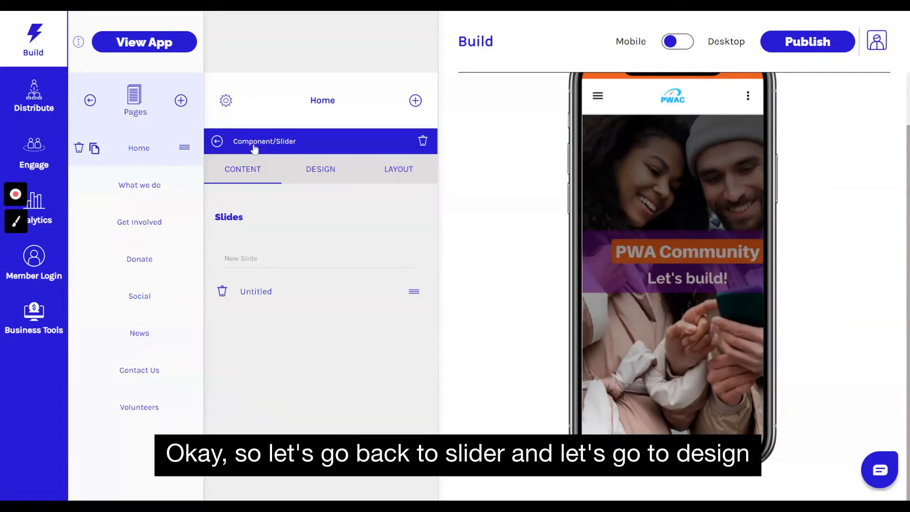
pyautogui.click(325, 178)
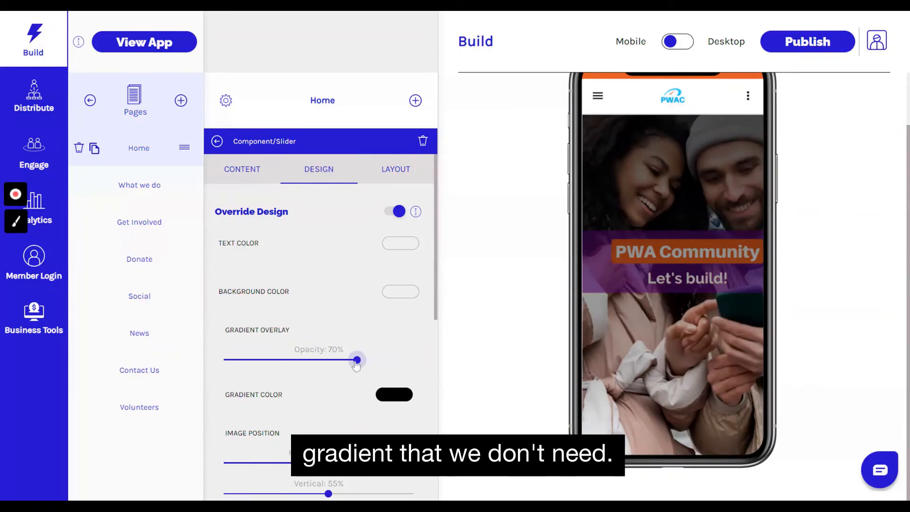
pyautogui.moveTo(356, 365); pyautogui.dragTo(215, 364)
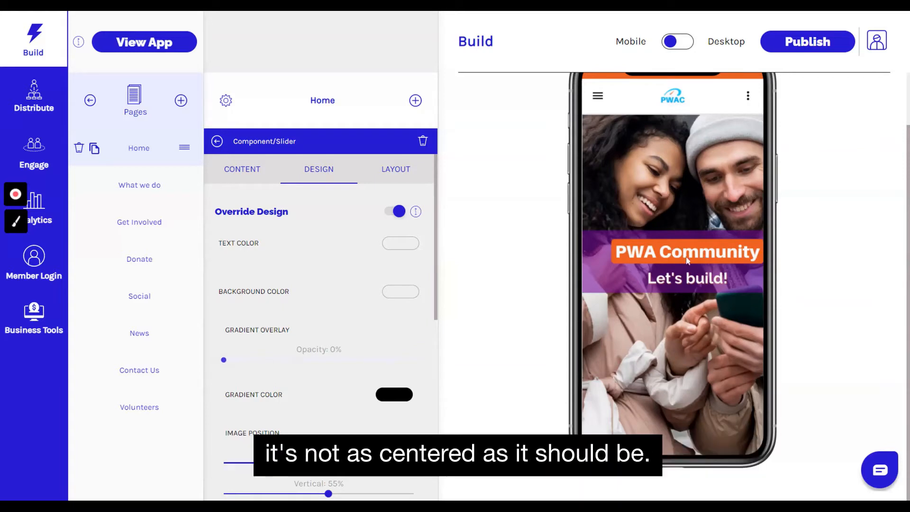
# Center the slider's picture by setting its horizontal image position to 51%
pyautogui.scroll(-2, 318, 360)
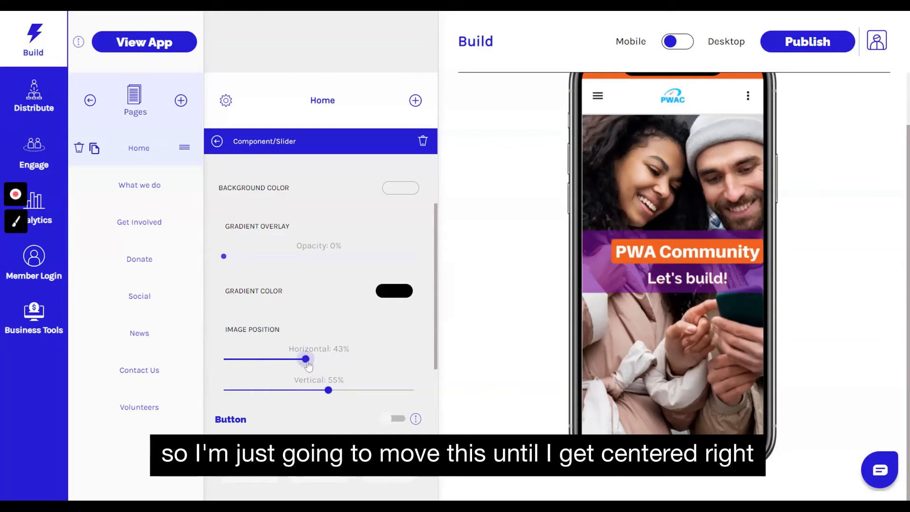
pyautogui.moveTo(306, 360); pyautogui.dragTo(322, 361)
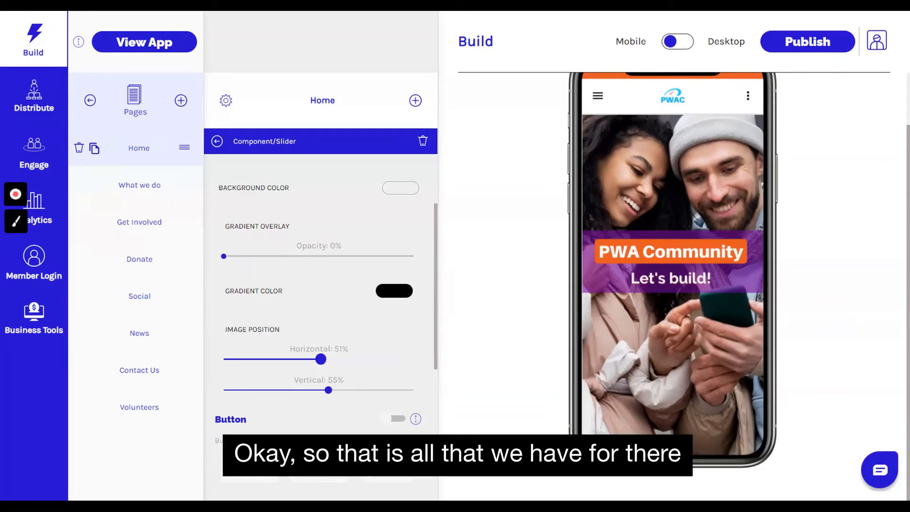
pyautogui.scroll(-4, 350, 432)
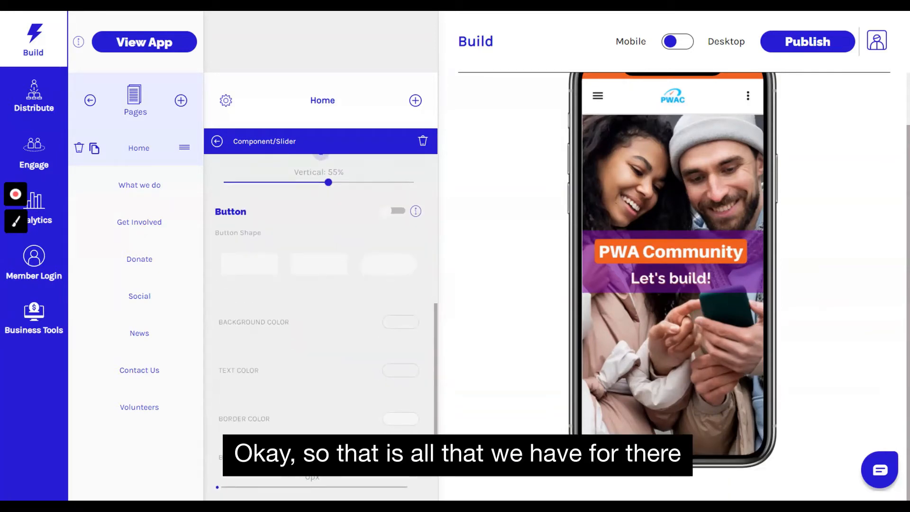
pyautogui.click(398, 211)
# Delete the Slider component from the Home page
pyautogui.click(217, 141)
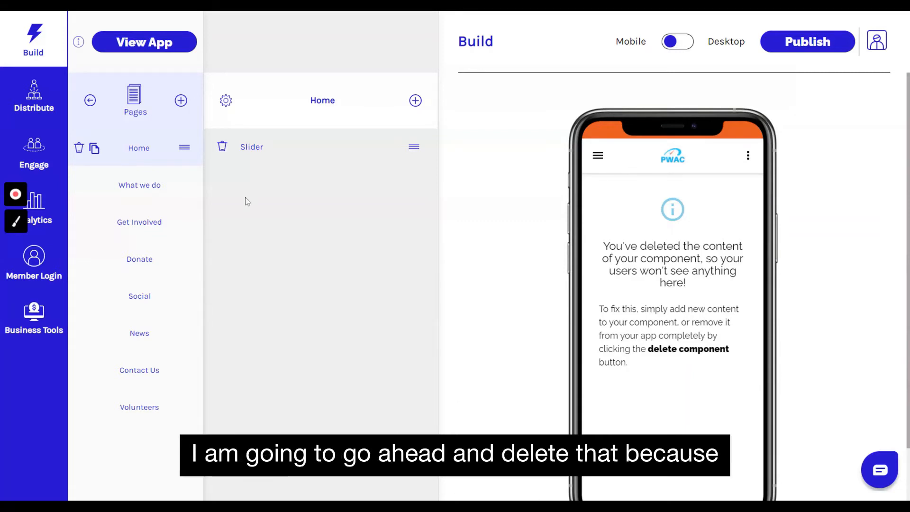
pyautogui.click(222, 148)
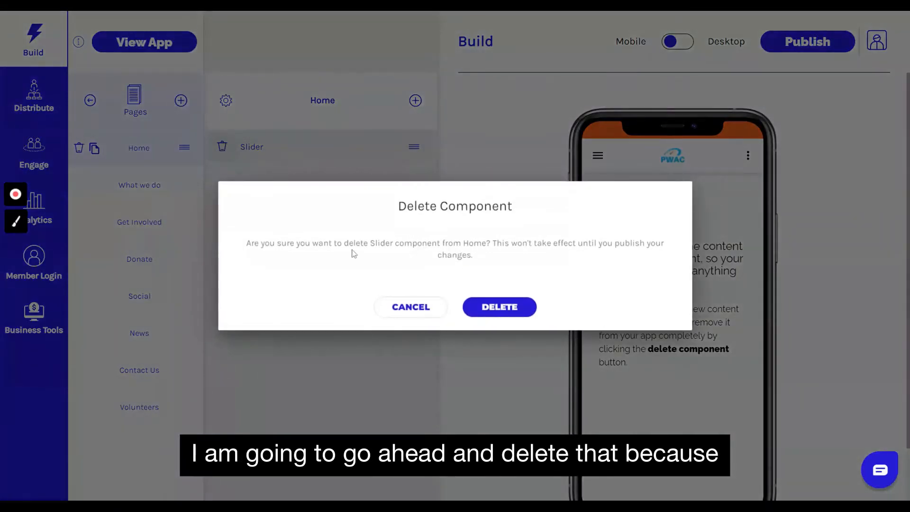
pyautogui.click(504, 308)
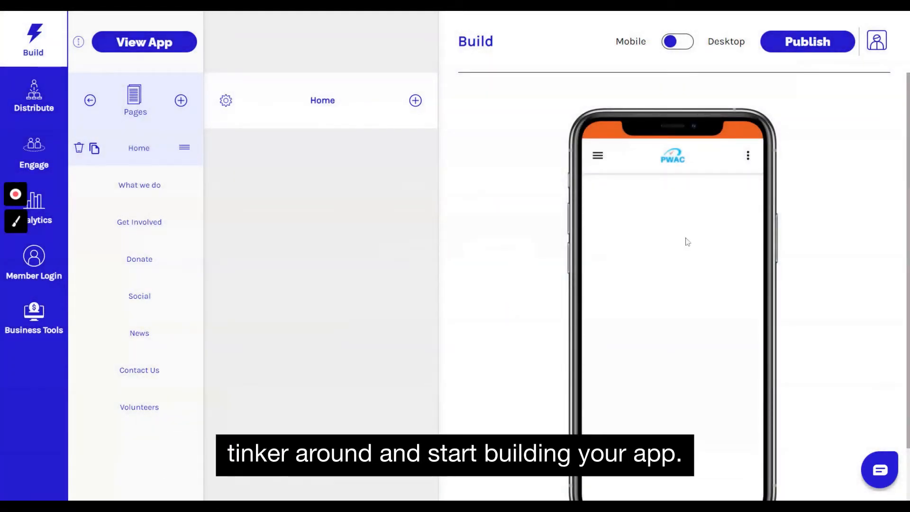
# Look through the available components and add a Header component to the Home page
pyautogui.click(416, 101)
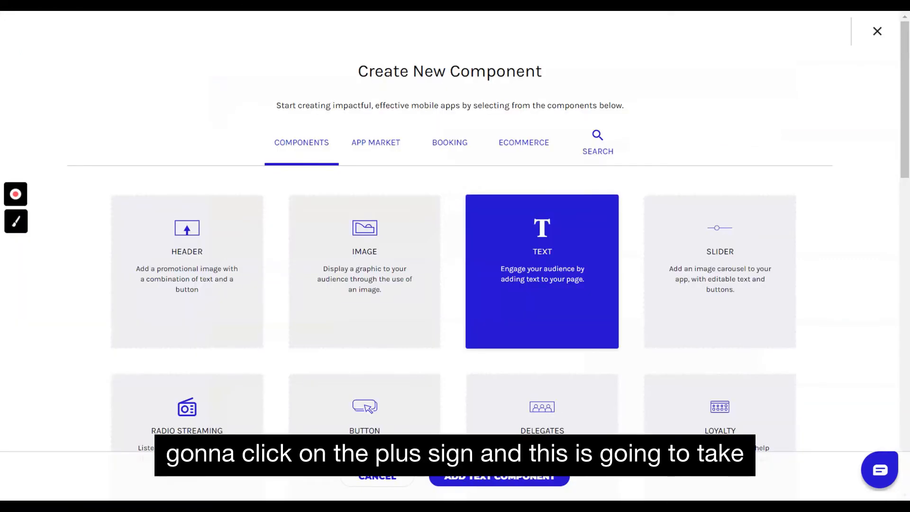
pyautogui.scroll(-14, 521, 168)
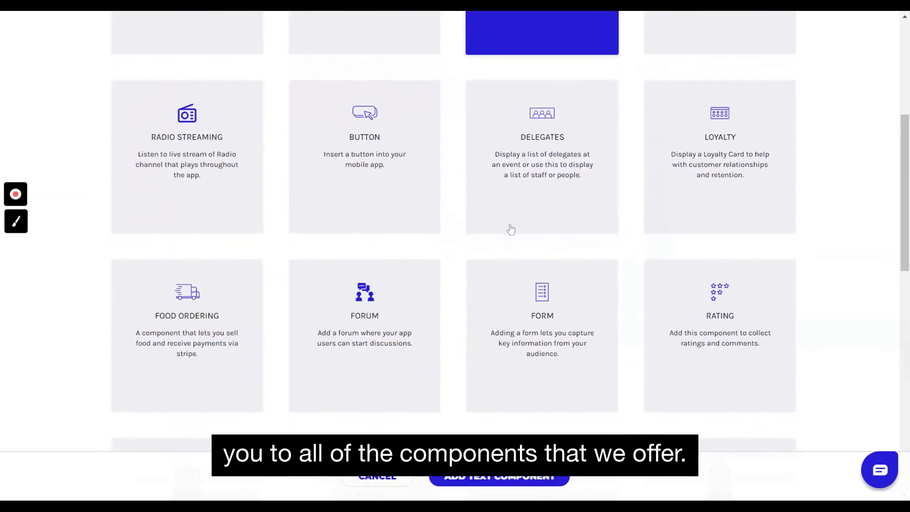
pyautogui.scroll(-6, 530, 280)
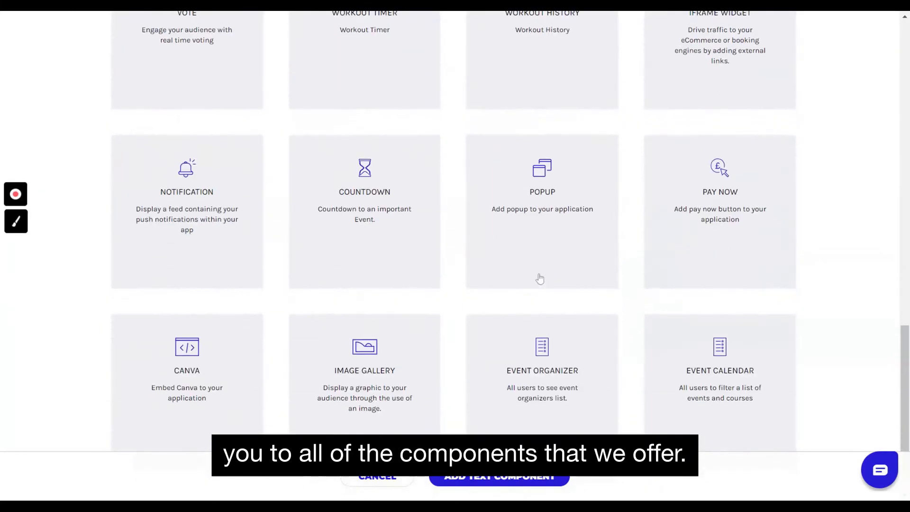
pyautogui.scroll(10, 548, 287)
pyautogui.scroll(10, 554, 284)
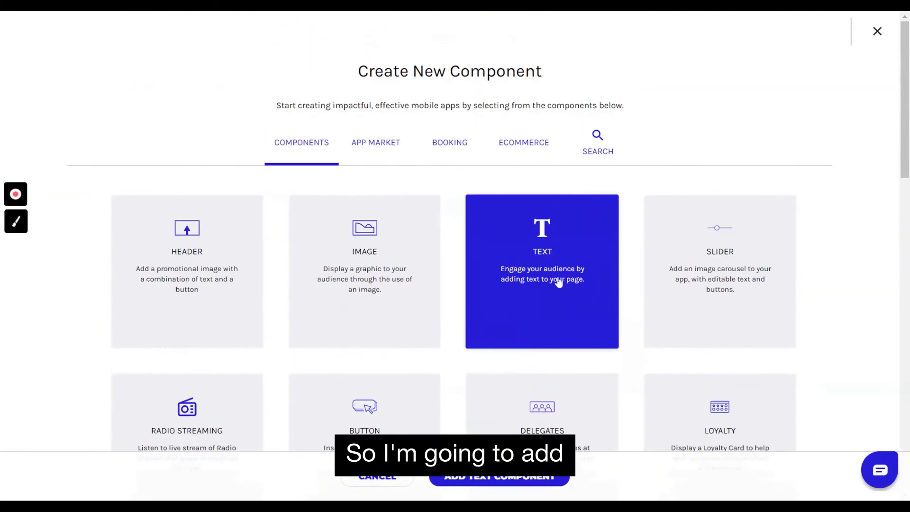
pyautogui.click(202, 255)
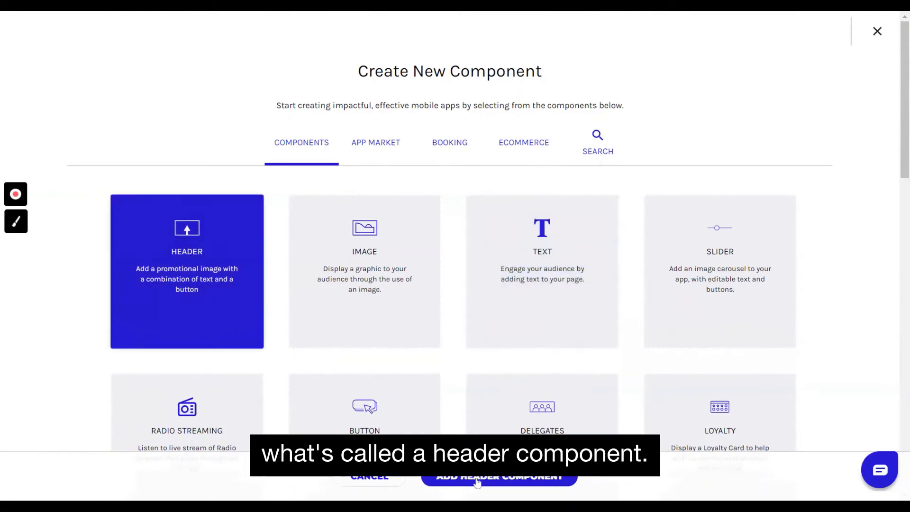
pyautogui.click(476, 482)
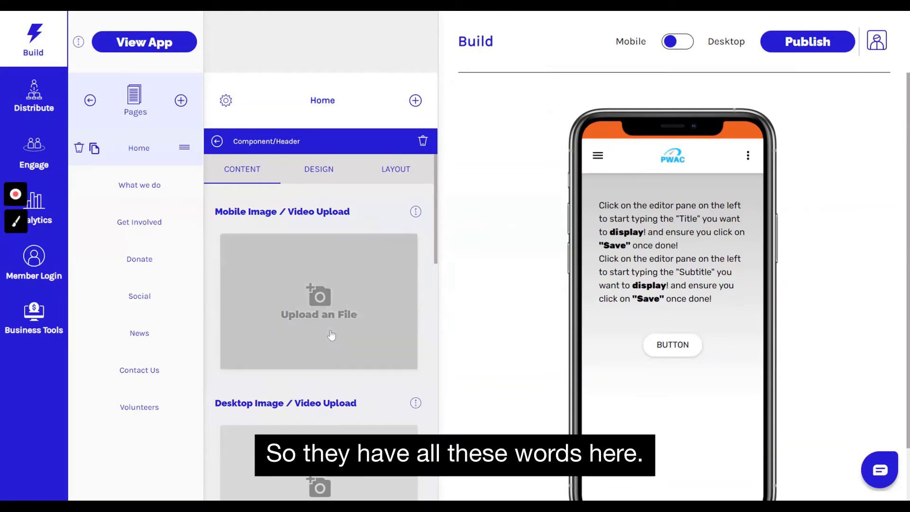
# Clear the placeholder title and subtitle text of the header and save both fields
pyautogui.scroll(-2, 317, 335)
pyautogui.scroll(-7, 318, 337)
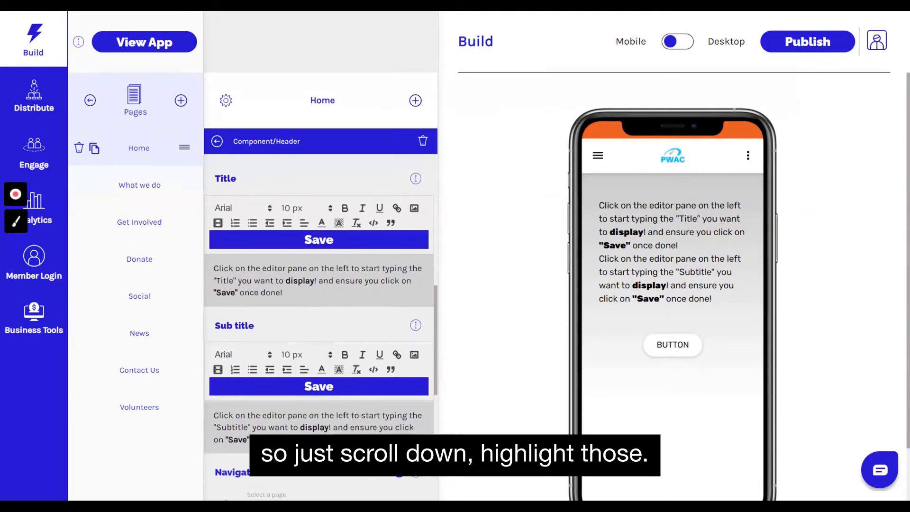
pyautogui.moveTo(284, 294); pyautogui.dragTo(213, 268)
pyautogui.press('Delete')
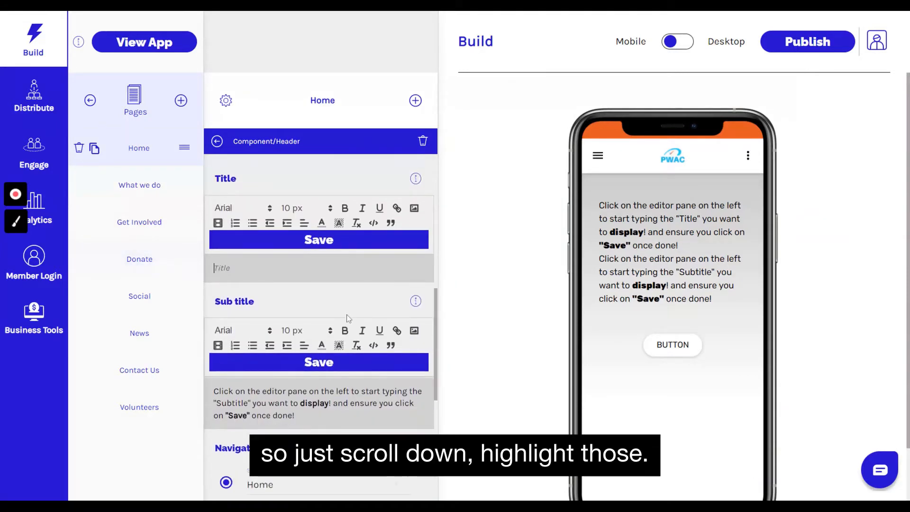
pyautogui.click(320, 242)
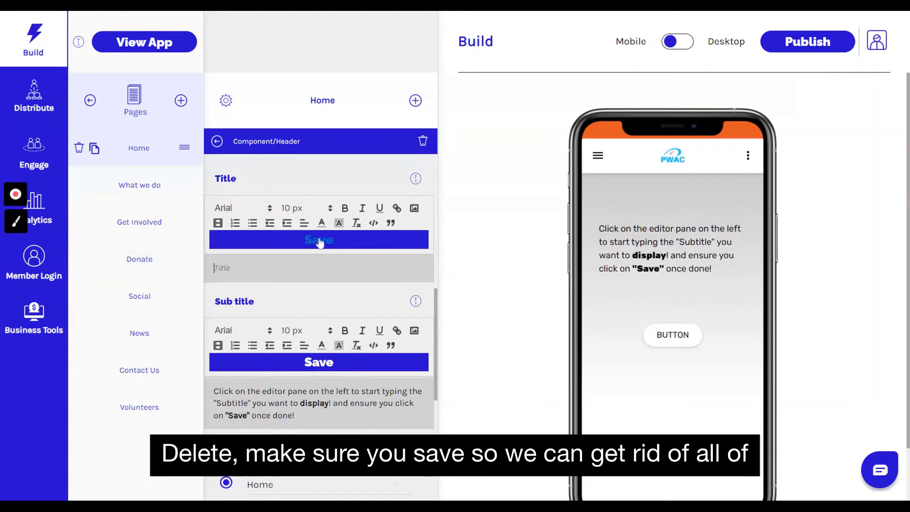
pyautogui.moveTo(294, 415); pyautogui.dragTo(213, 391)
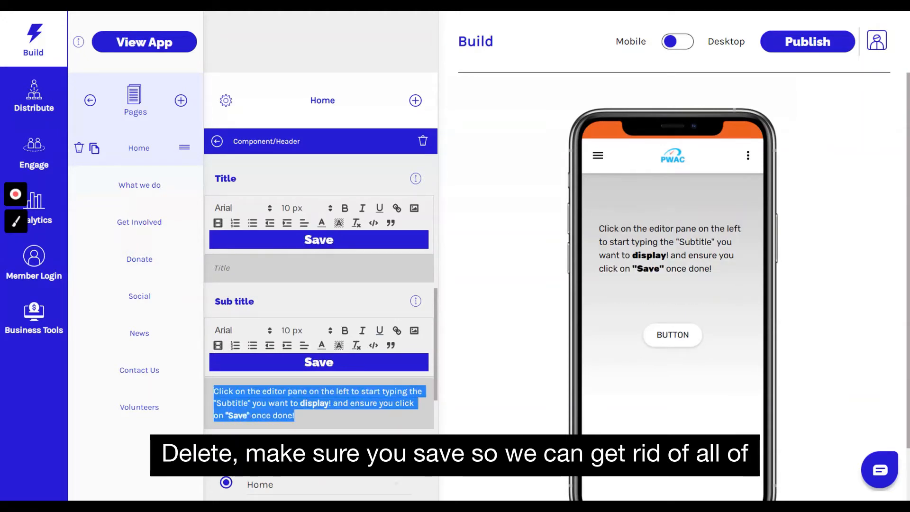
pyautogui.press('Delete')
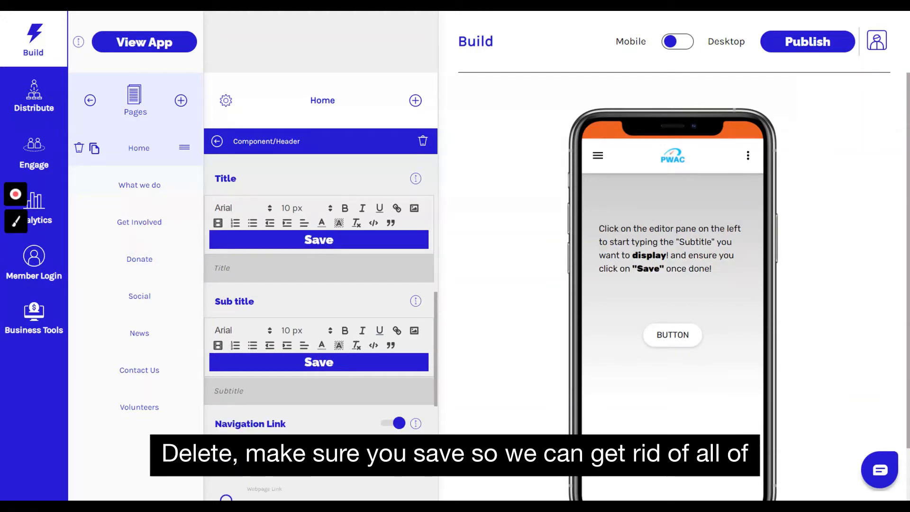
pyautogui.click(319, 364)
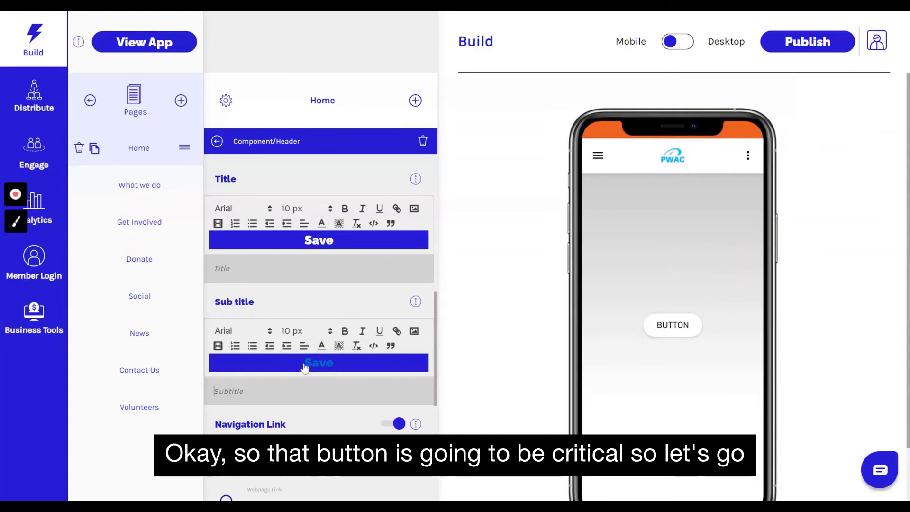
# Upload the PWA Community "Let's build!" picture as the header's mobile image and submit it at full size
pyautogui.scroll(10, 317, 368)
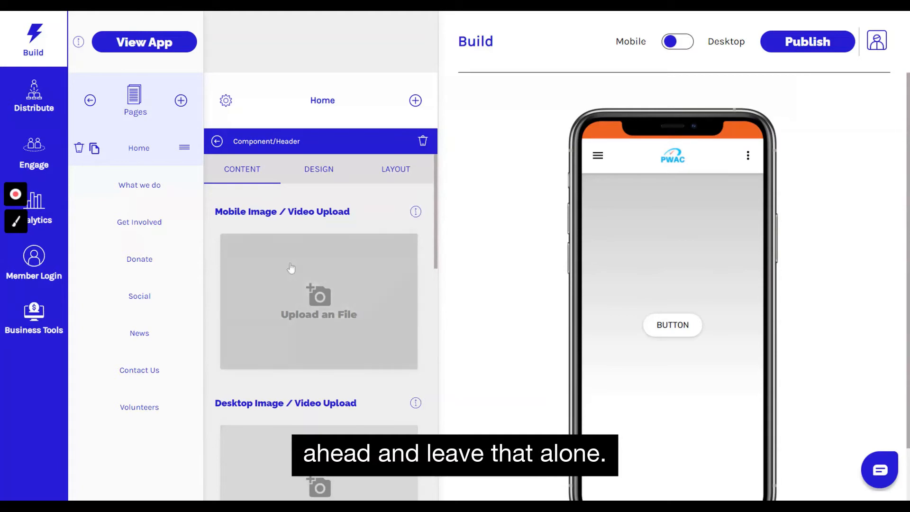
pyautogui.click(321, 304)
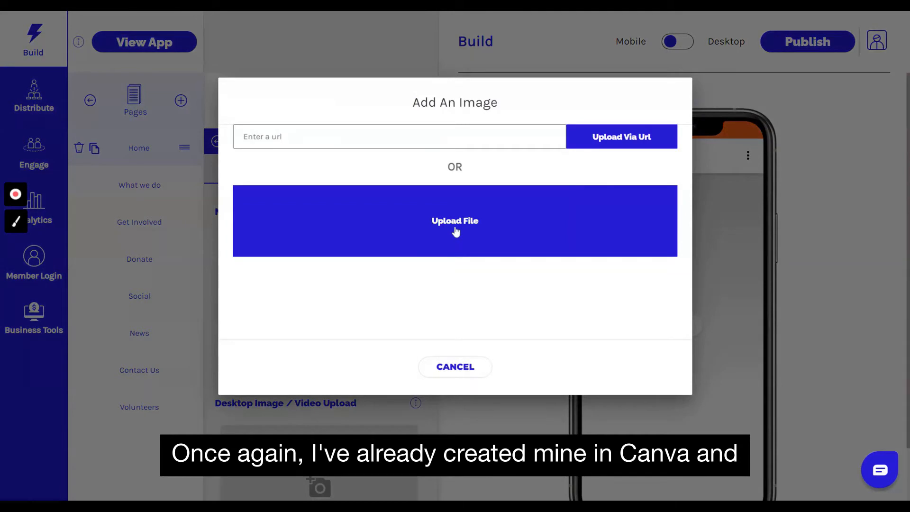
pyautogui.click(456, 231)
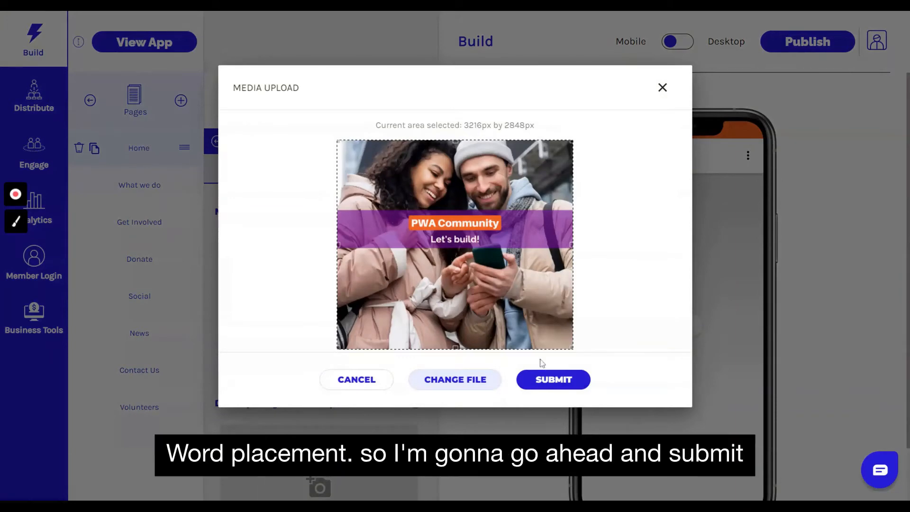
pyautogui.click(555, 381)
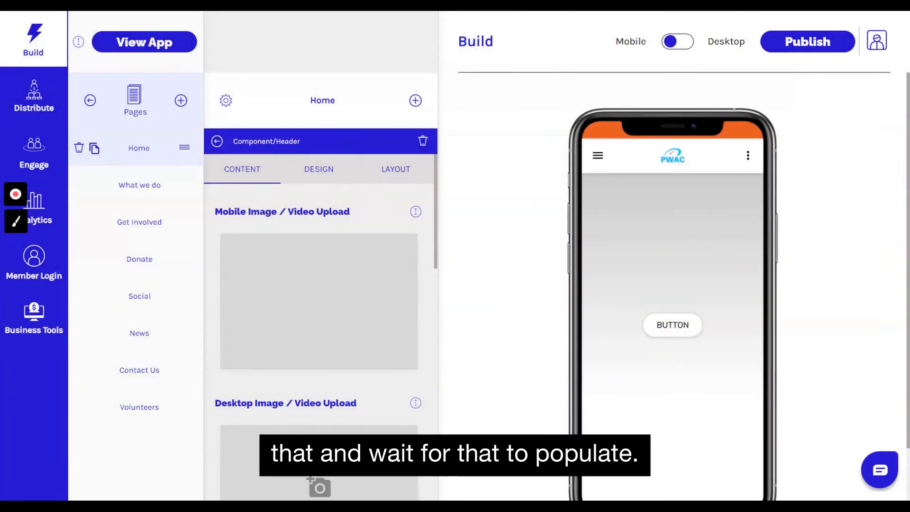
# Switch the header's layout to the full-page header template
pyautogui.scroll(-2, 690, 386)
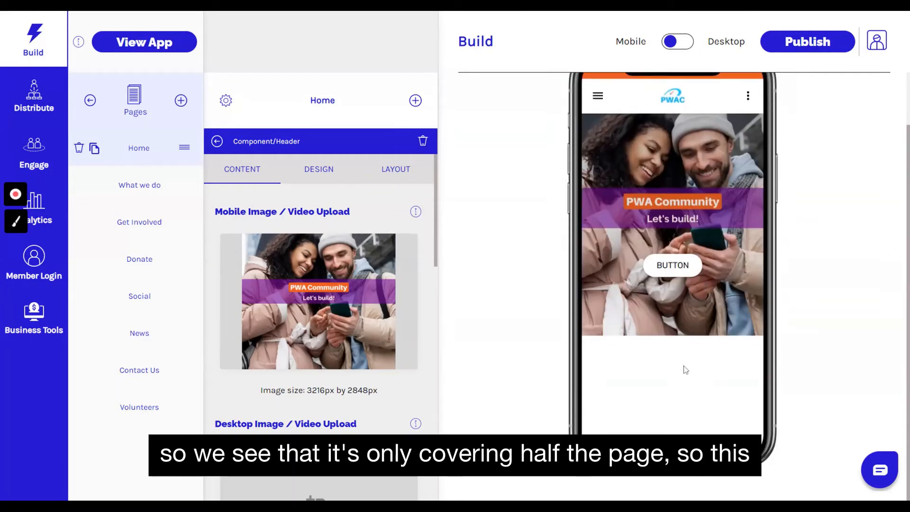
pyautogui.scroll(2, 685, 369)
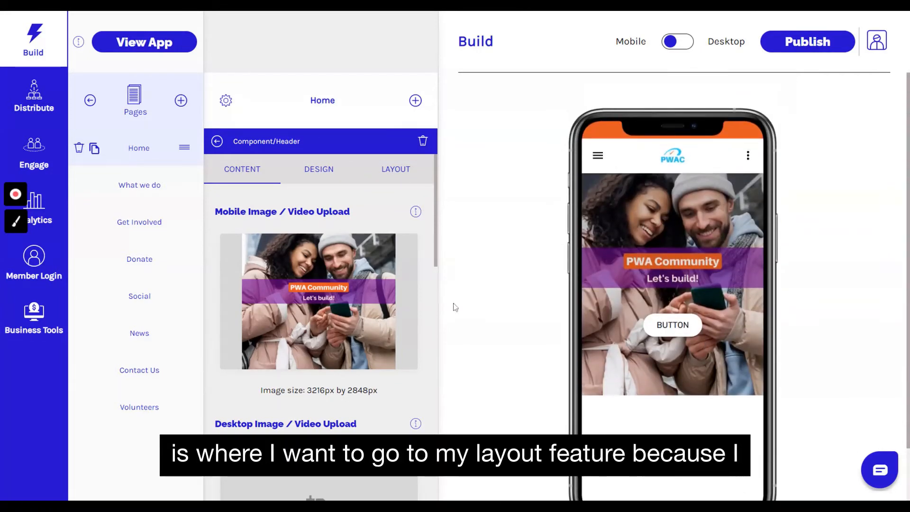
pyautogui.click(401, 173)
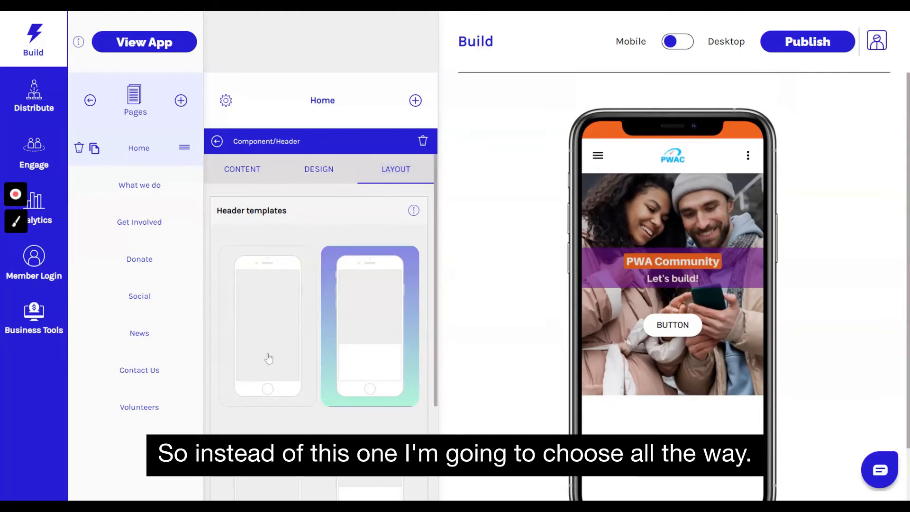
pyautogui.click(266, 336)
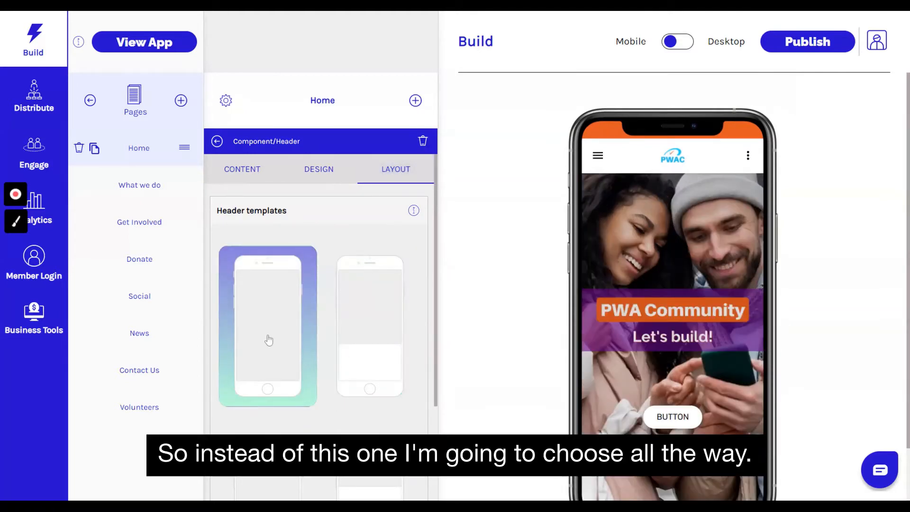
# Enable the design override for the Home page's header component
pyautogui.scroll(-1, 645, 375)
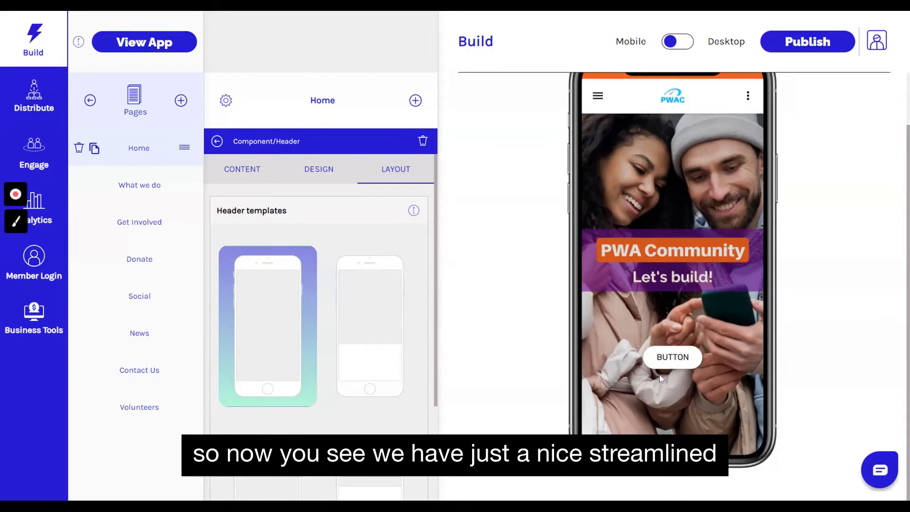
pyautogui.scroll(1, 661, 378)
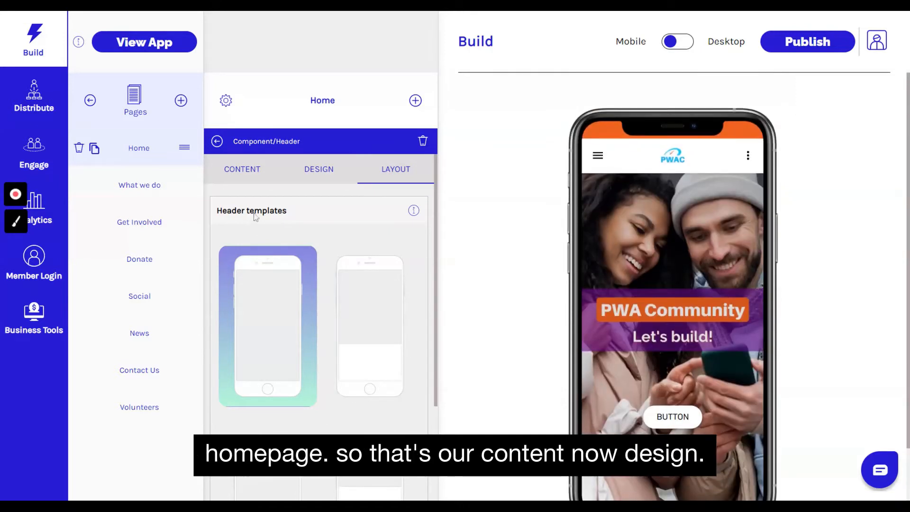
pyautogui.click(242, 172)
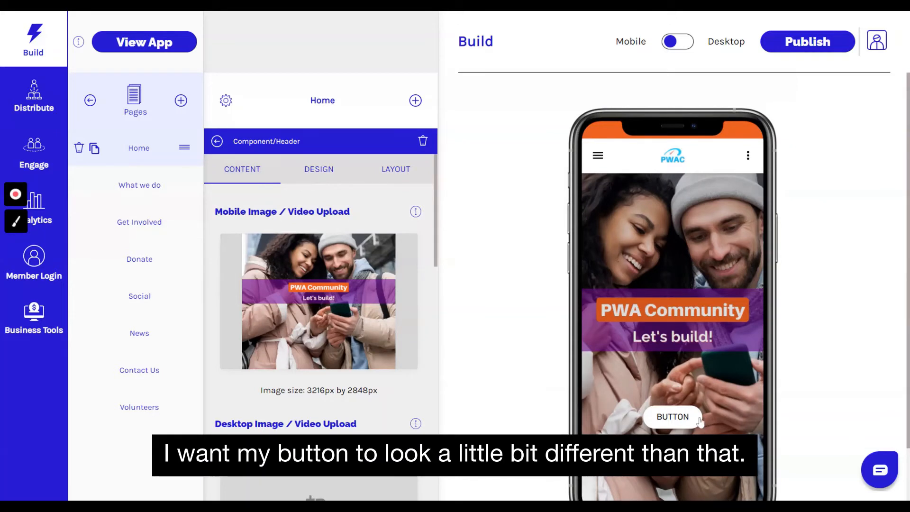
pyautogui.scroll(-1, 688, 409)
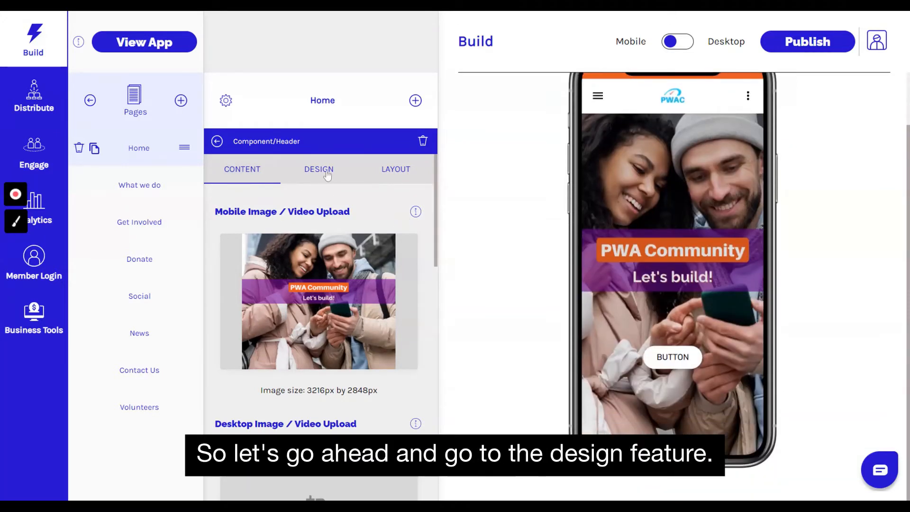
pyautogui.click(328, 171)
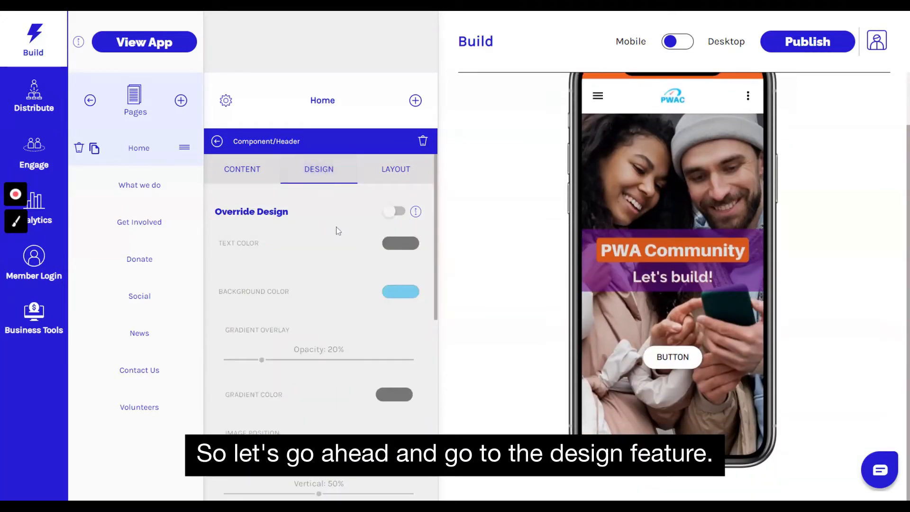
pyautogui.click(402, 212)
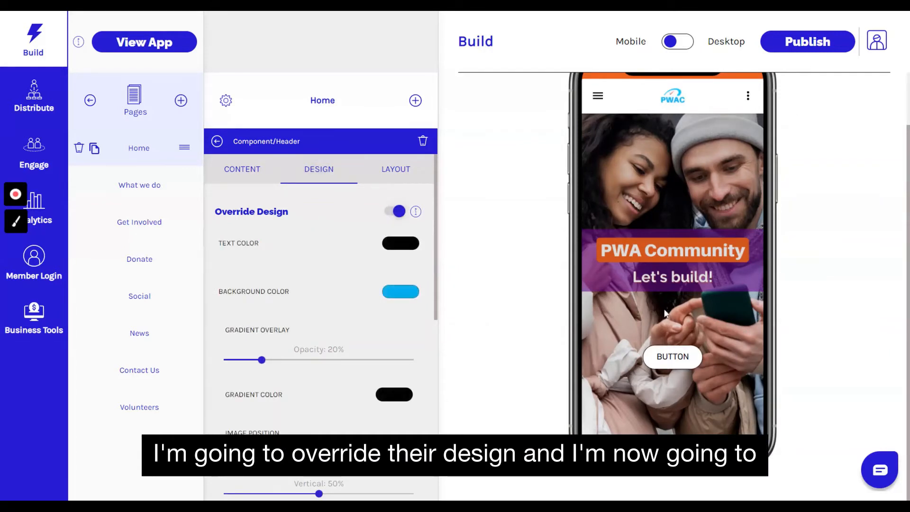
# Give the header button a purple border, colour #760e9c, with a border width of 3px
pyautogui.scroll(2, 665, 313)
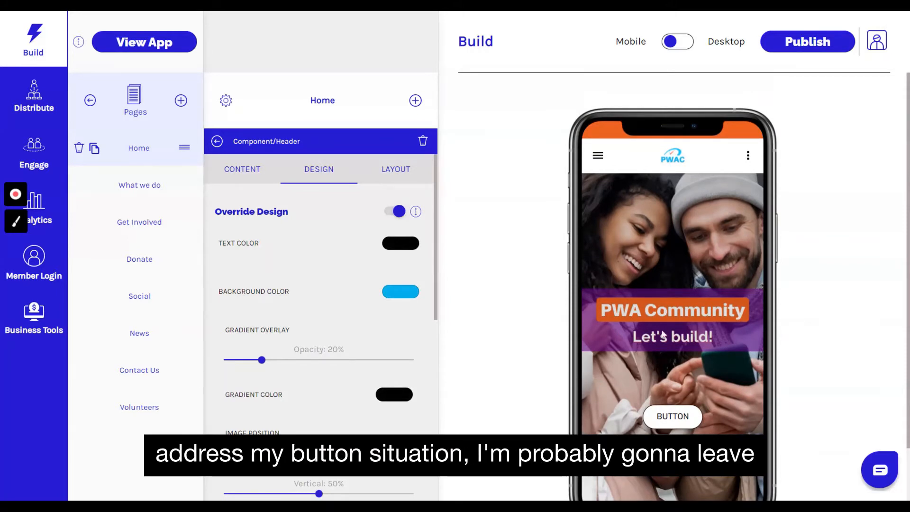
pyautogui.scroll(-8, 300, 332)
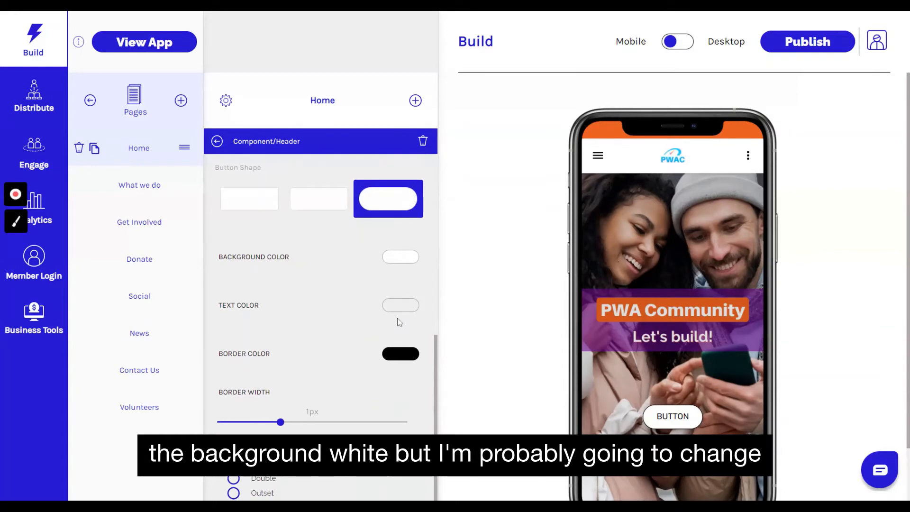
pyautogui.click(400, 354)
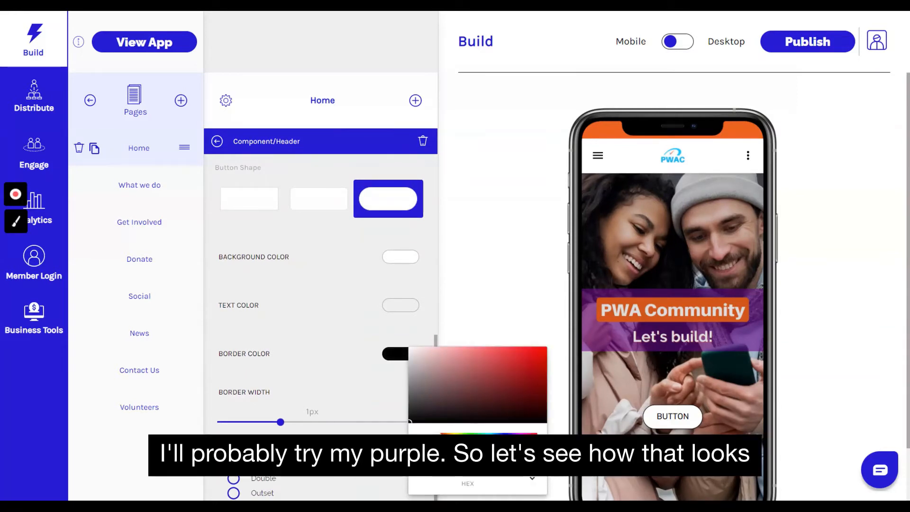
pyautogui.write('#760e9c')
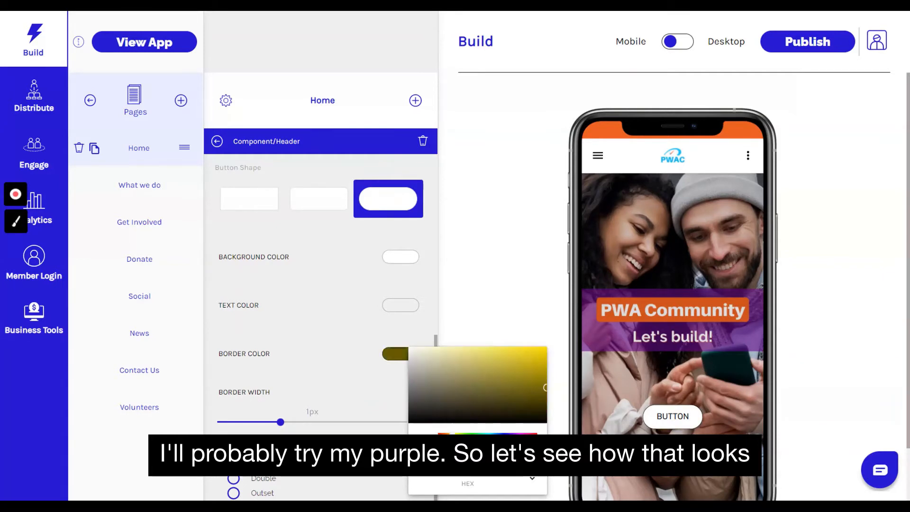
pyautogui.click(349, 390)
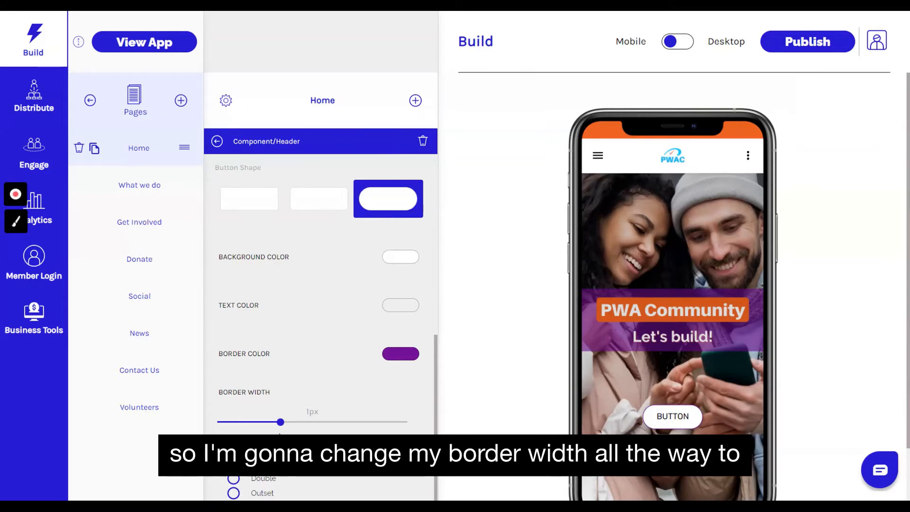
pyautogui.moveTo(281, 423); pyautogui.dragTo(408, 422)
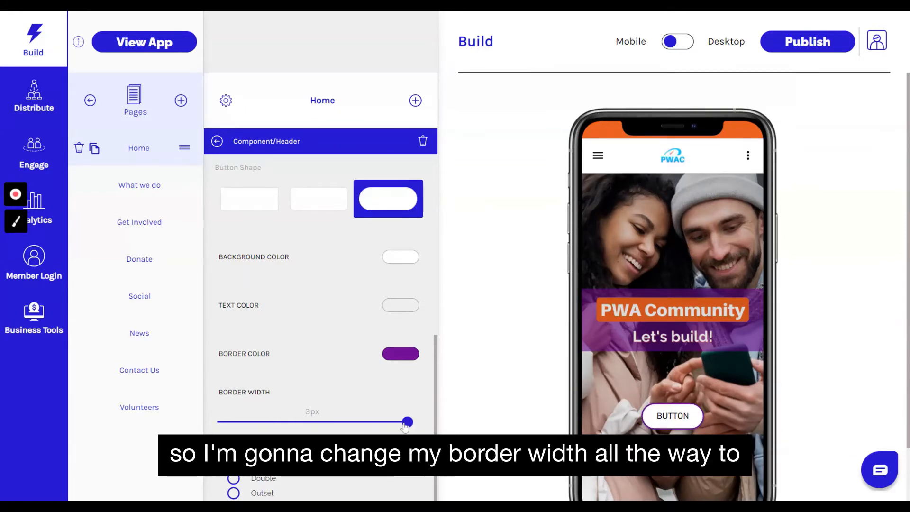
pyautogui.scroll(-2, 678, 427)
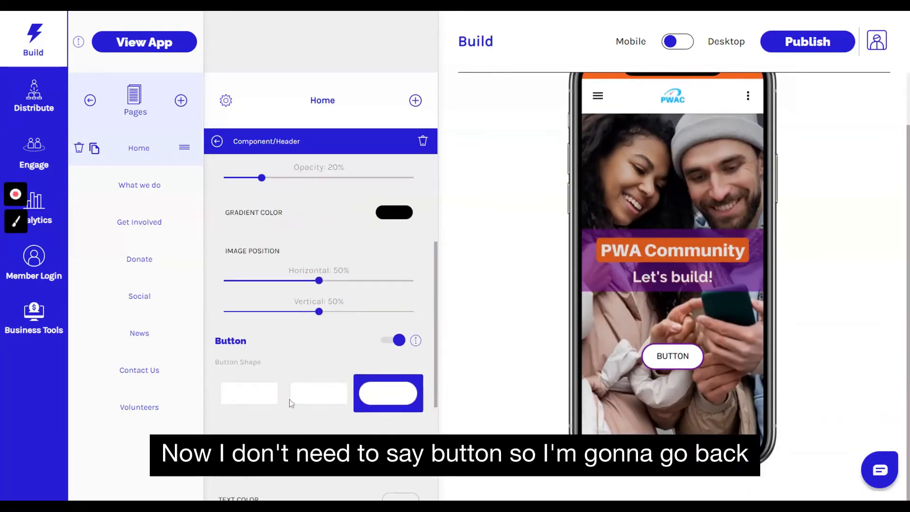
# Change the label of the header's link button to "about" and try the button in the preview
pyautogui.scroll(6, 294, 401)
pyautogui.scroll(1, 296, 401)
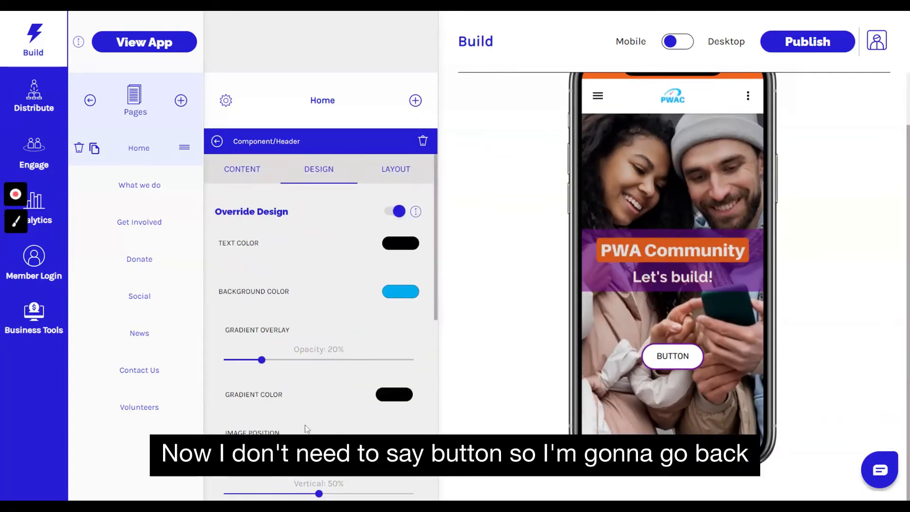
pyautogui.click(246, 170)
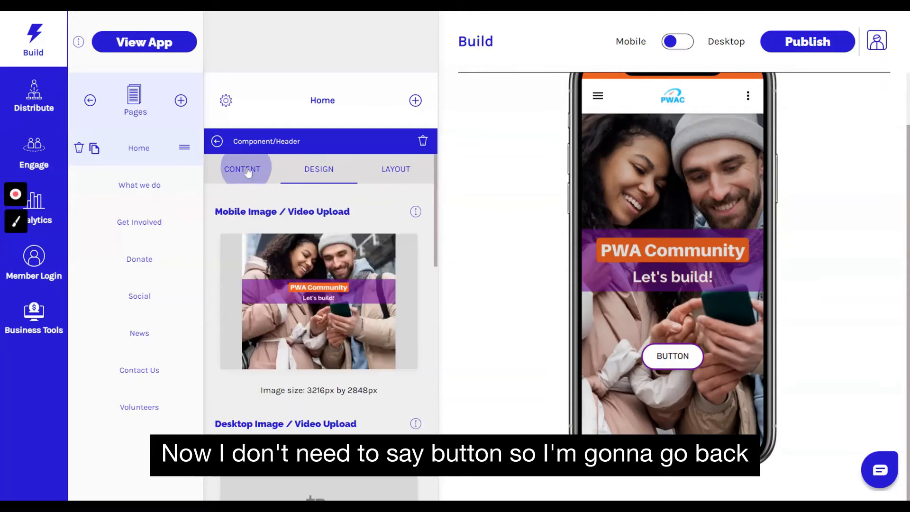
pyautogui.scroll(-9, 349, 334)
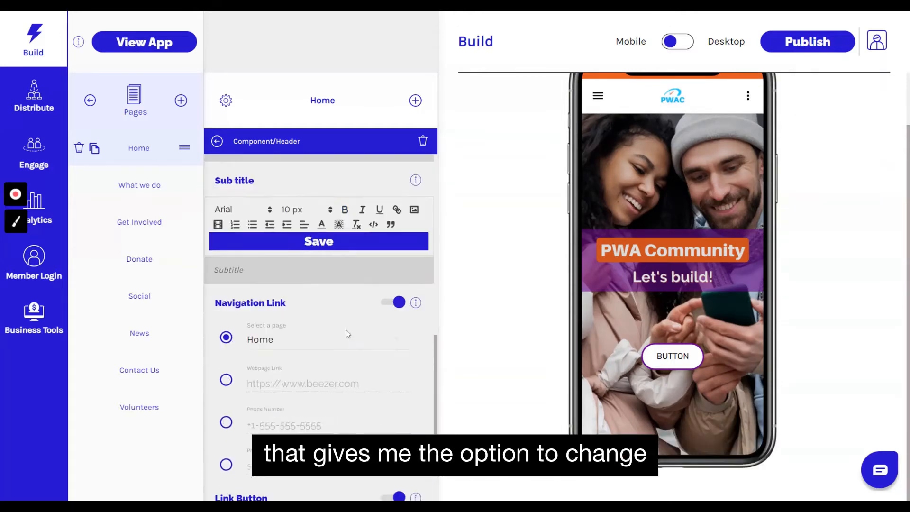
pyautogui.scroll(-2, 347, 334)
pyautogui.scroll(-1, 347, 333)
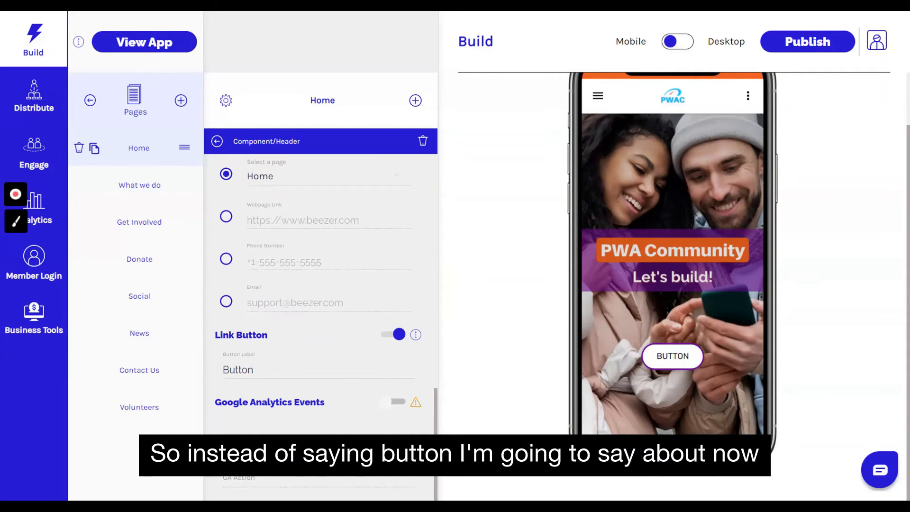
pyautogui.moveTo(255, 370); pyautogui.dragTo(222, 371)
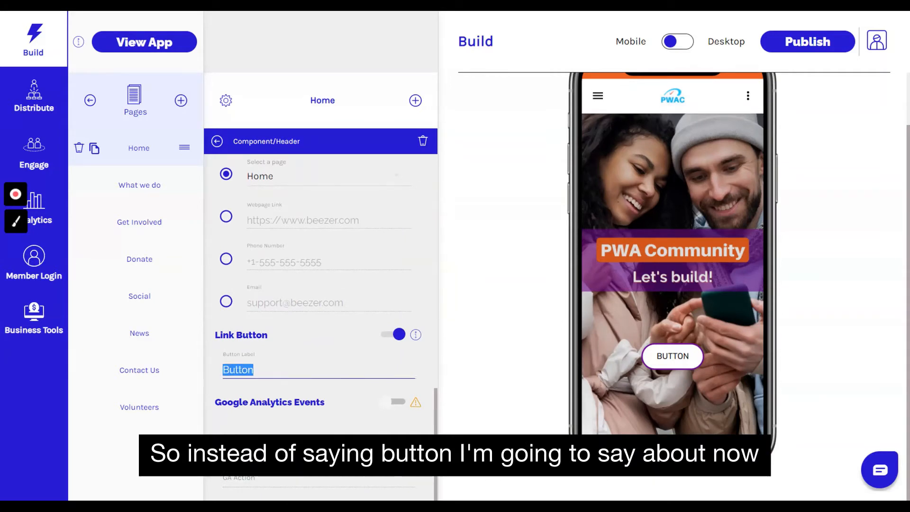
pyautogui.write('about')
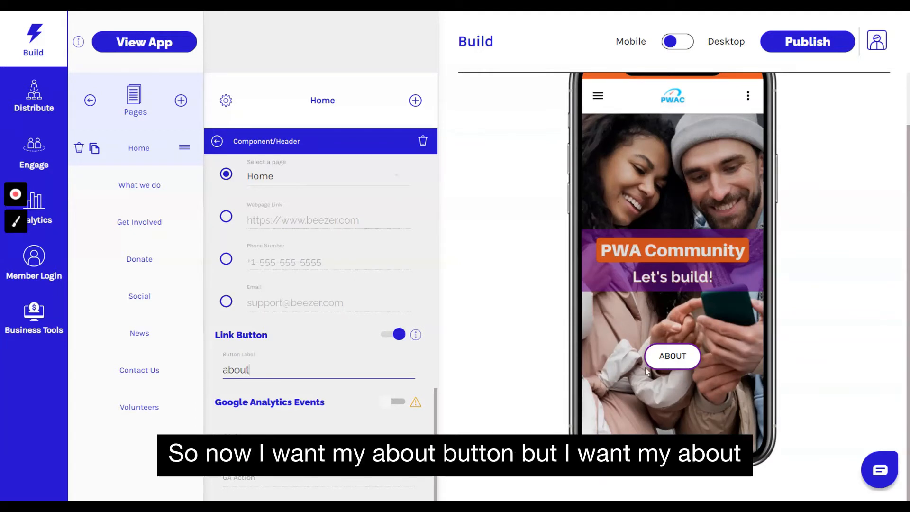
pyautogui.click(677, 364)
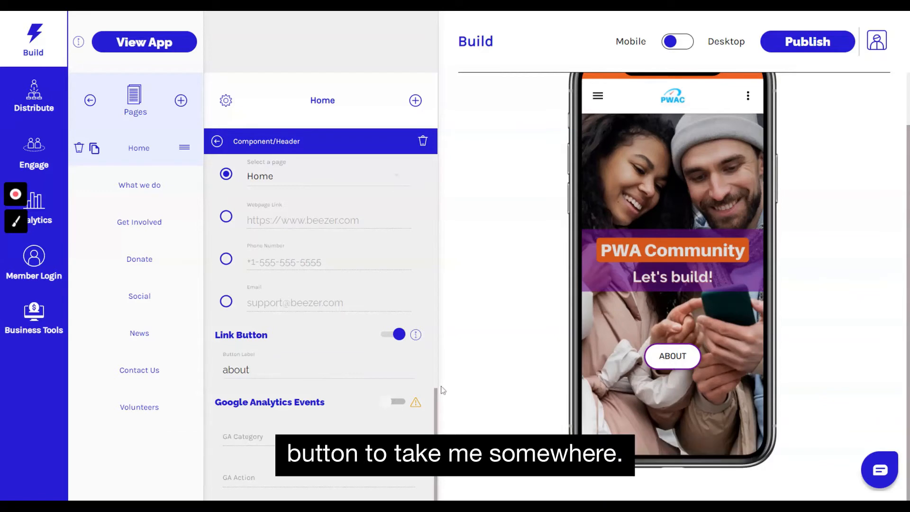
# Set the header's navigation link to the "What we do" page and test the about button in the preview
pyautogui.scroll(3, 325, 386)
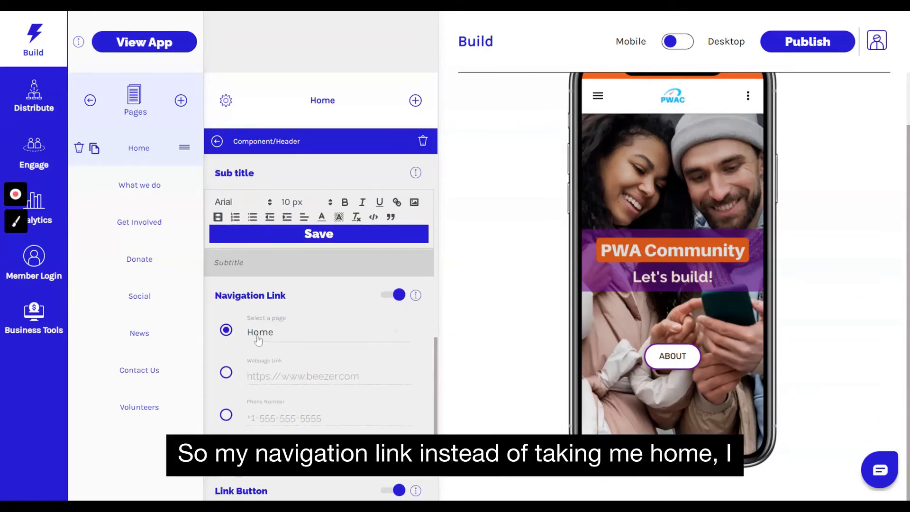
pyautogui.click(398, 335)
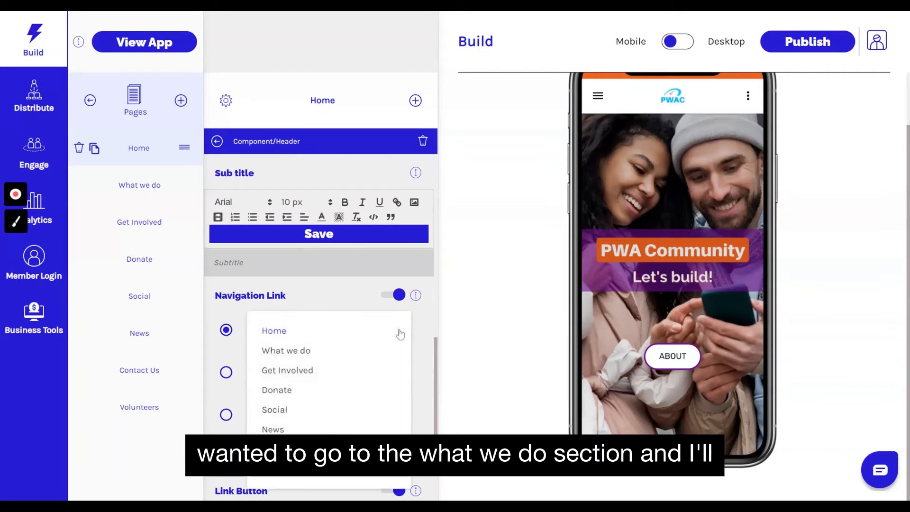
pyautogui.click(310, 353)
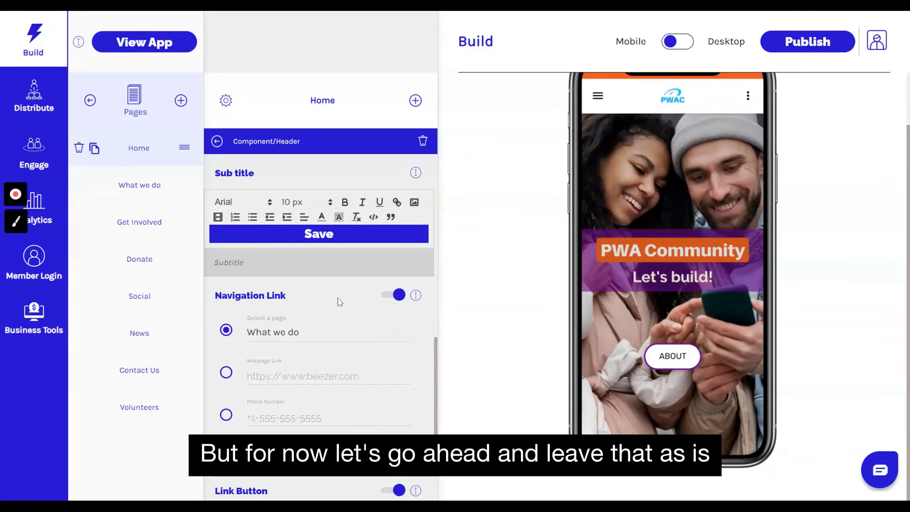
pyautogui.scroll(-3, 338, 297)
pyautogui.scroll(5, 337, 307)
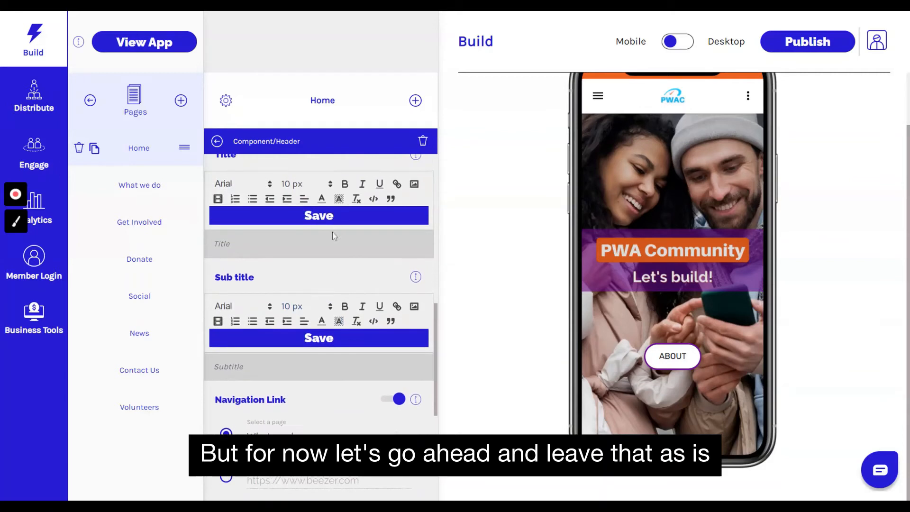
pyautogui.scroll(-5, 332, 231)
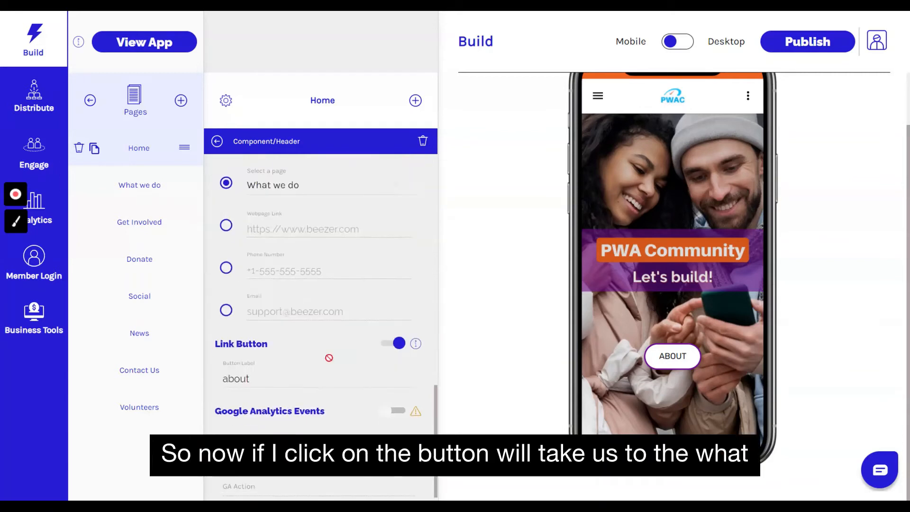
pyautogui.click(673, 360)
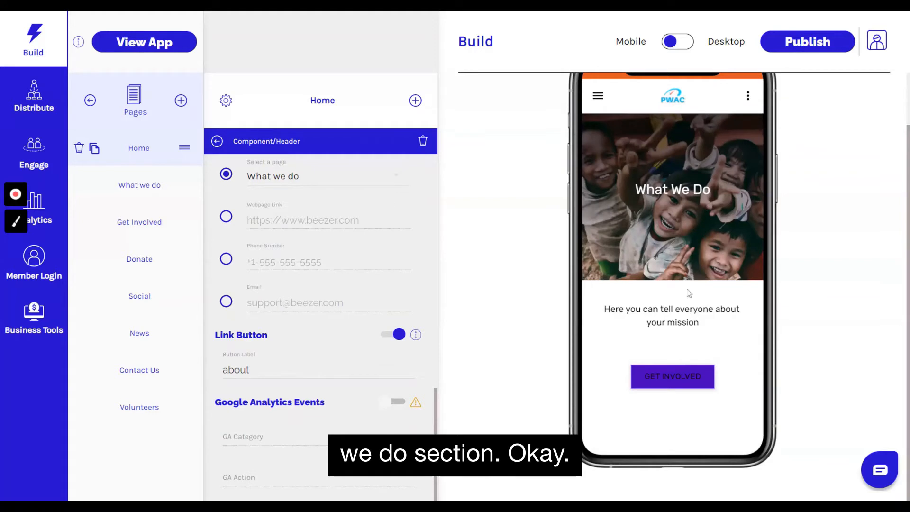
# Rename the "What we do" page to "About PWAC" in its page settings and save the changes
pyautogui.scroll(2, 675, 253)
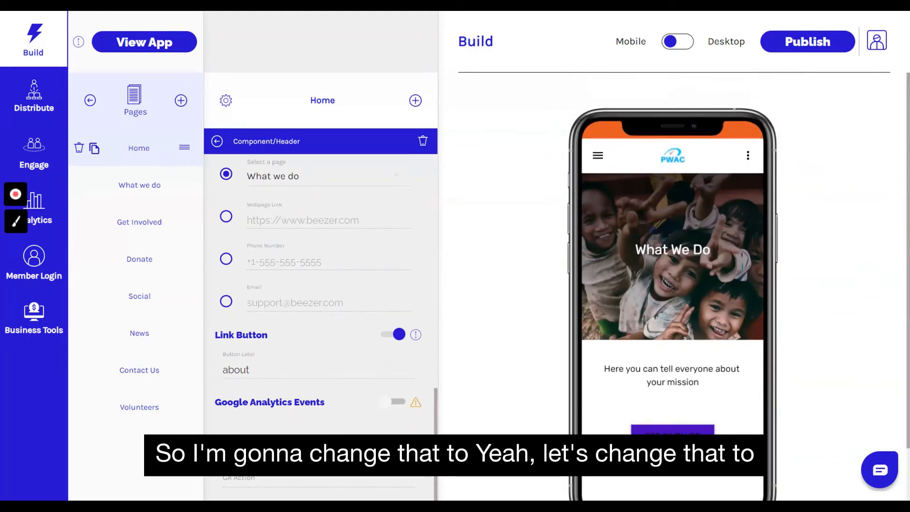
pyautogui.scroll(-2, 672, 259)
pyautogui.click(141, 191)
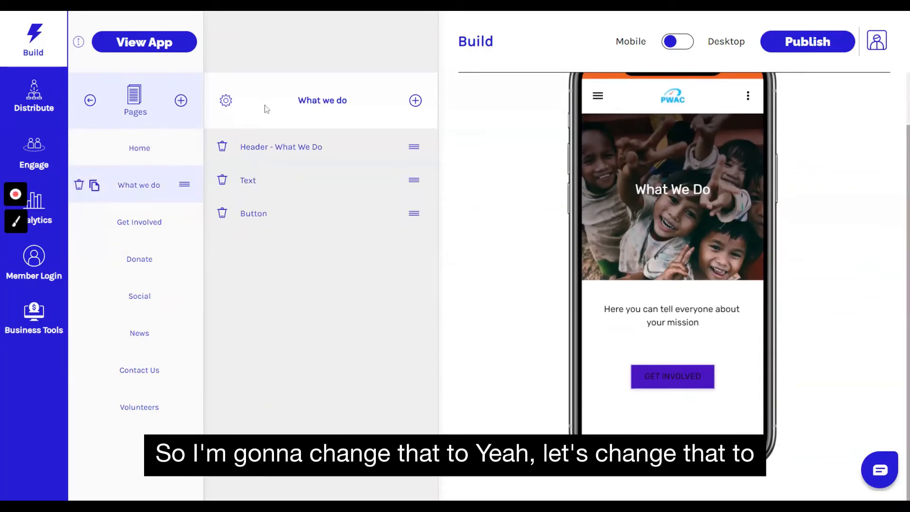
pyautogui.click(226, 102)
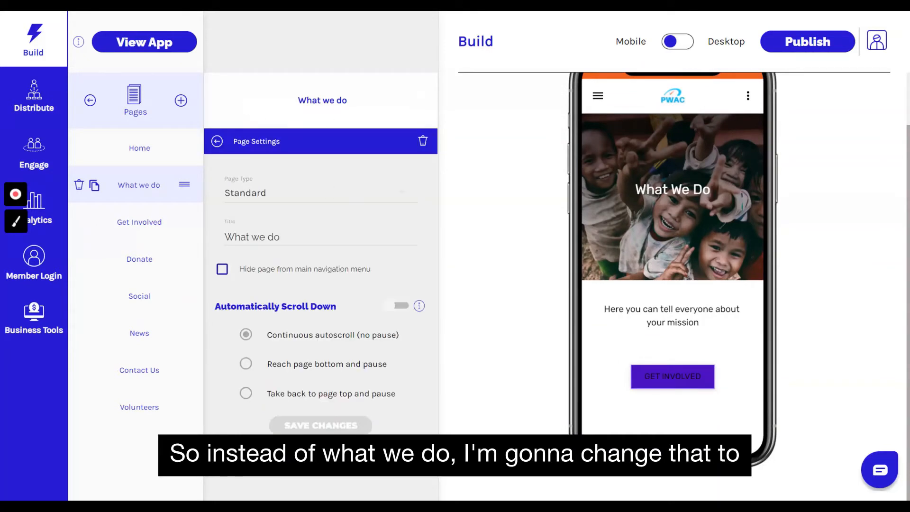
pyautogui.moveTo(281, 237); pyautogui.dragTo(222, 238)
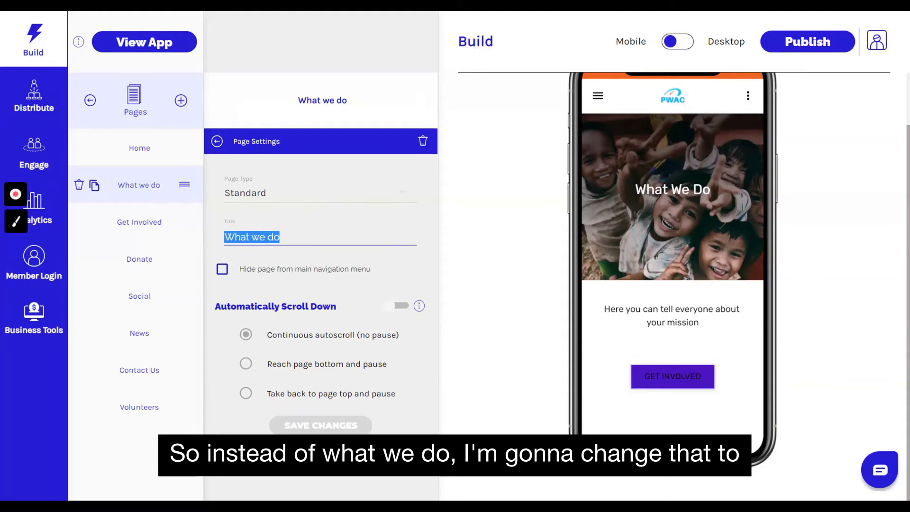
pyautogui.write('Abo')
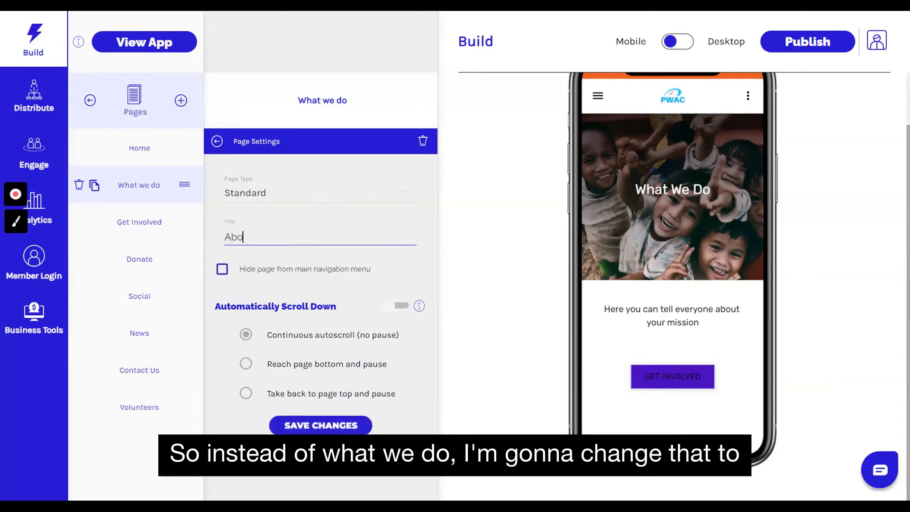
pyautogui.write('ut')
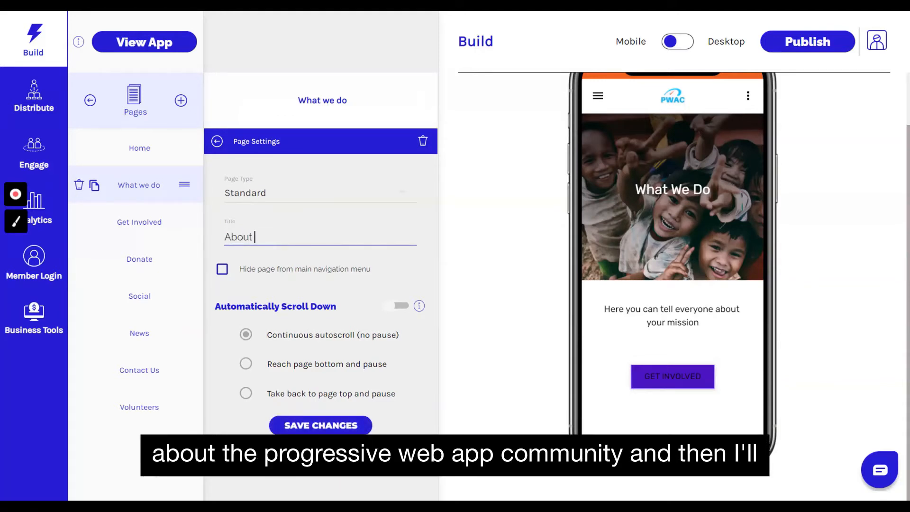
pyautogui.write(' PWAC')
pyautogui.click(340, 425)
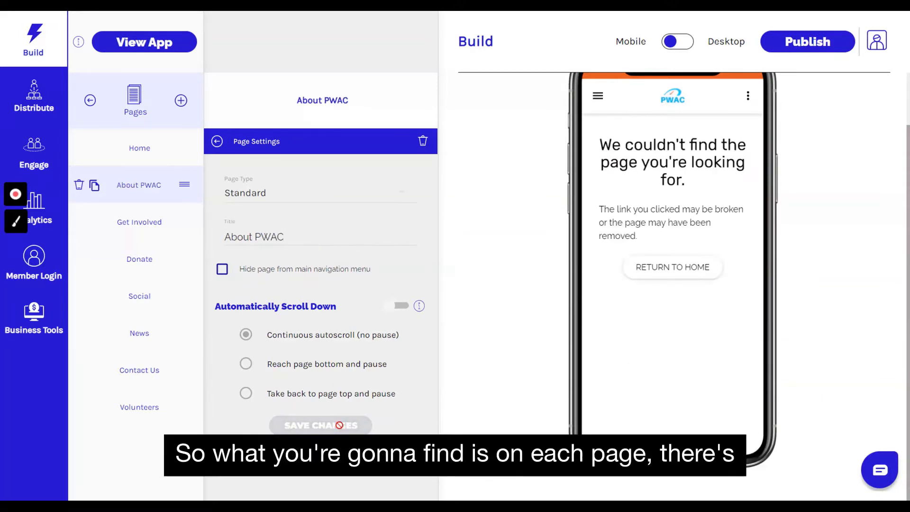
# Review the text and button components on the About PWAC page, including the button's content settings
pyautogui.click(147, 187)
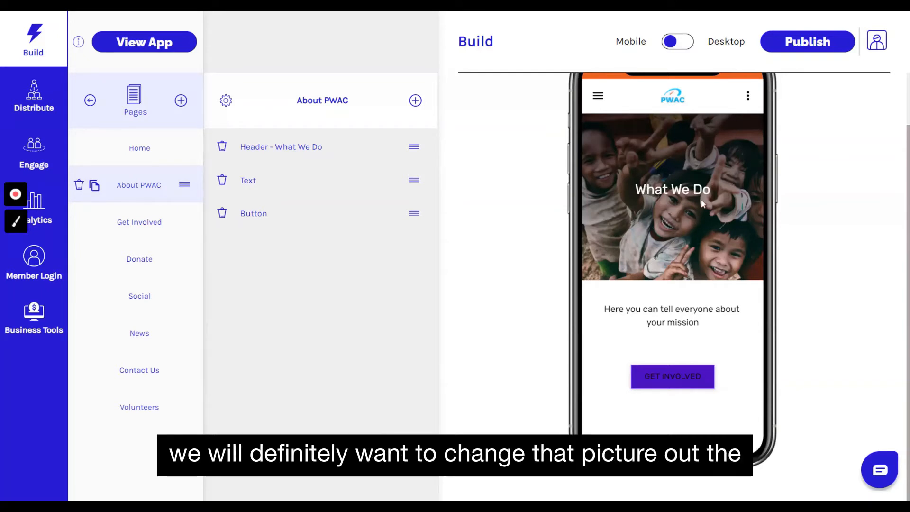
pyautogui.click(250, 182)
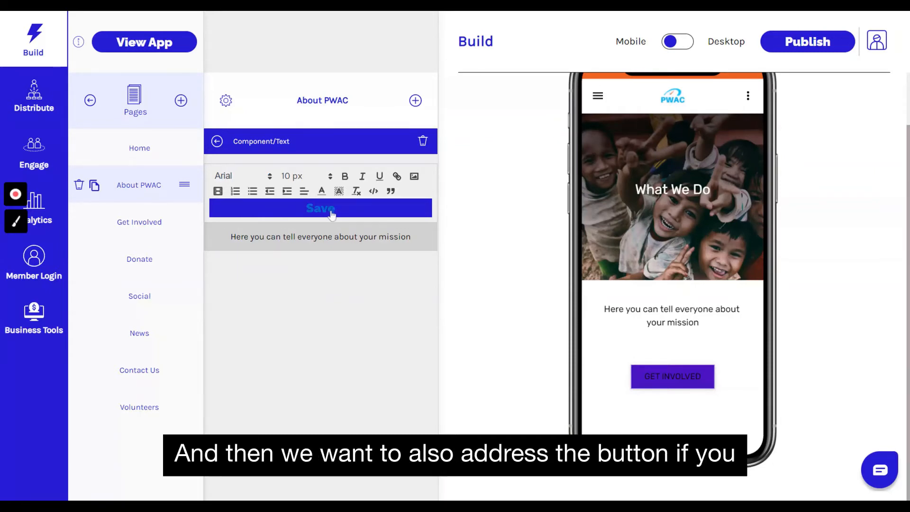
pyautogui.click(216, 141)
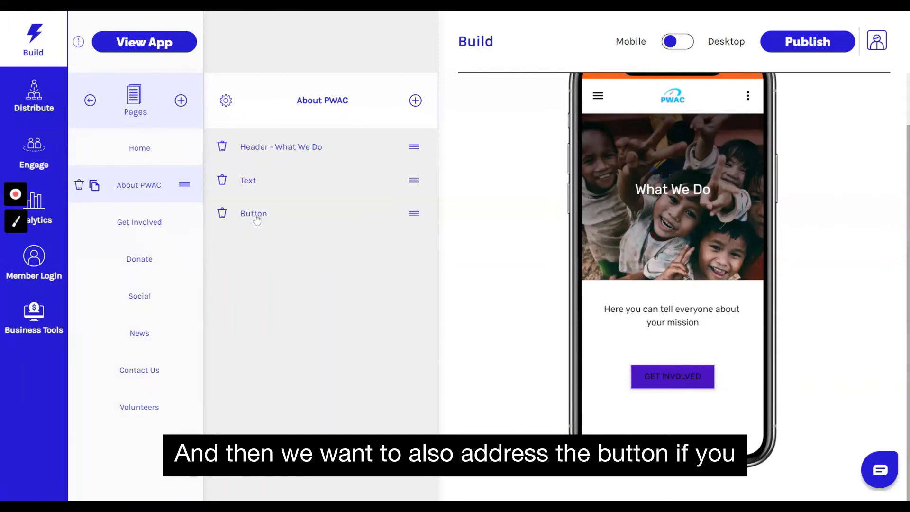
pyautogui.click(254, 213)
pyautogui.scroll(-3, 310, 280)
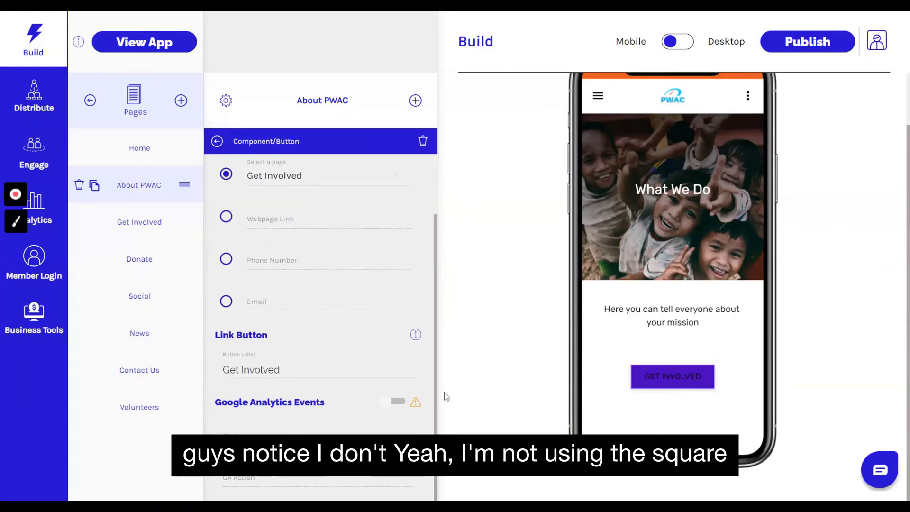
pyautogui.scroll(3, 686, 421)
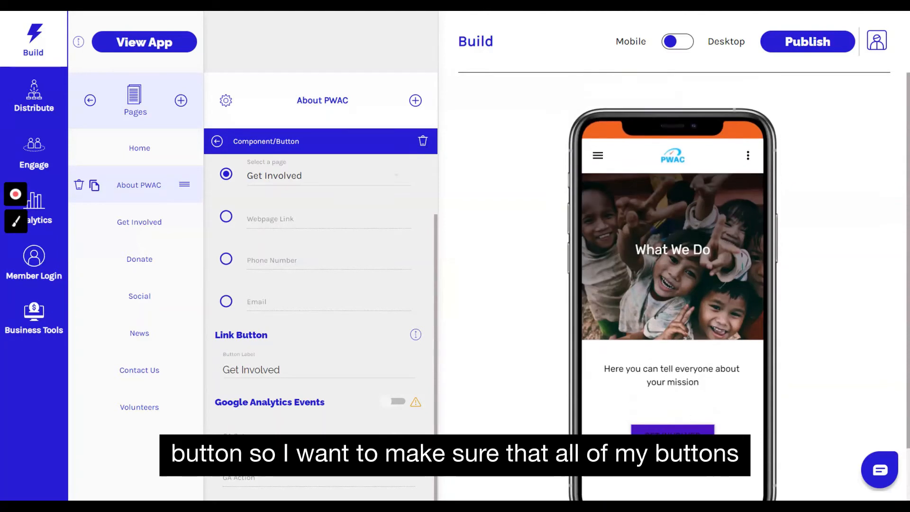
pyautogui.click(217, 142)
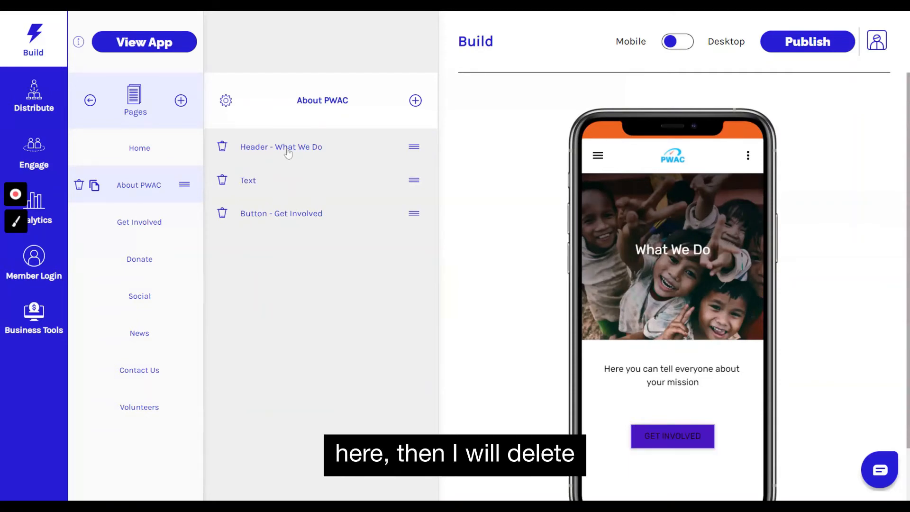
# In the design settings of the About PWAC page's header, change the button's background colour to purple
pyautogui.click(285, 148)
pyautogui.scroll(-10, 338, 308)
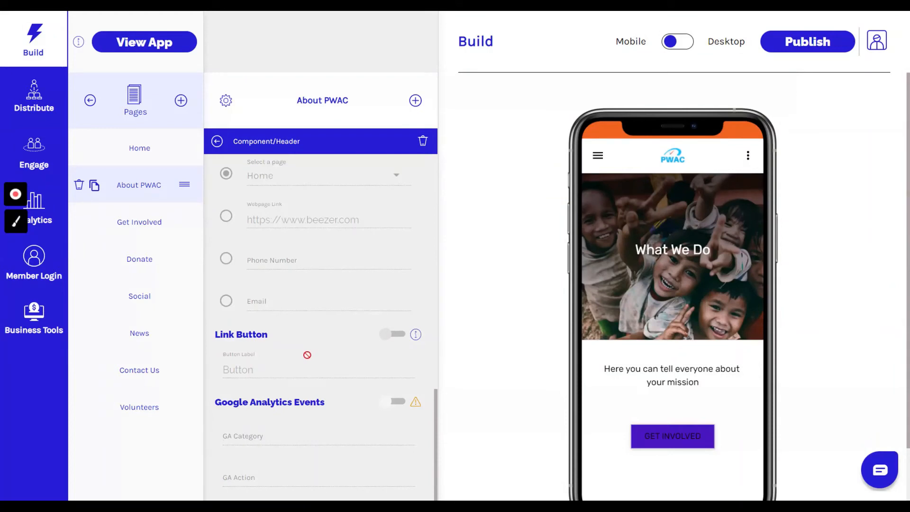
pyautogui.scroll(10, 307, 354)
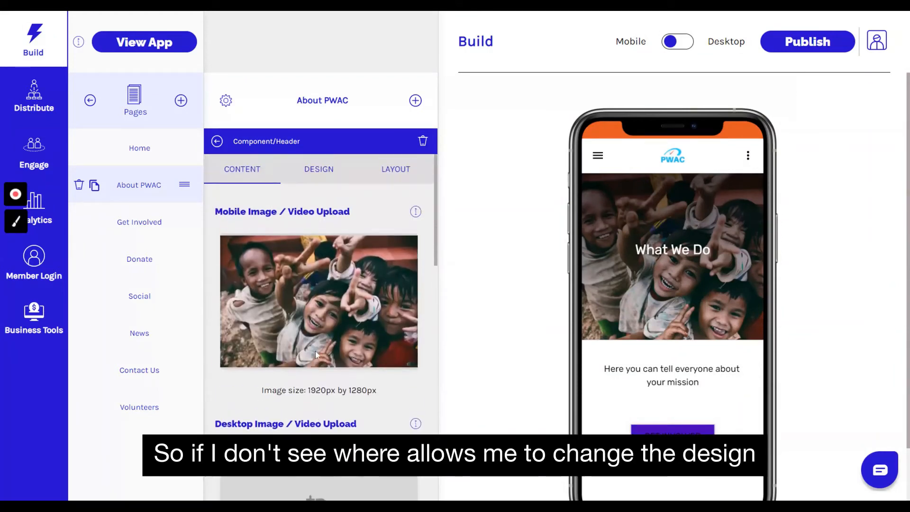
pyautogui.click(325, 172)
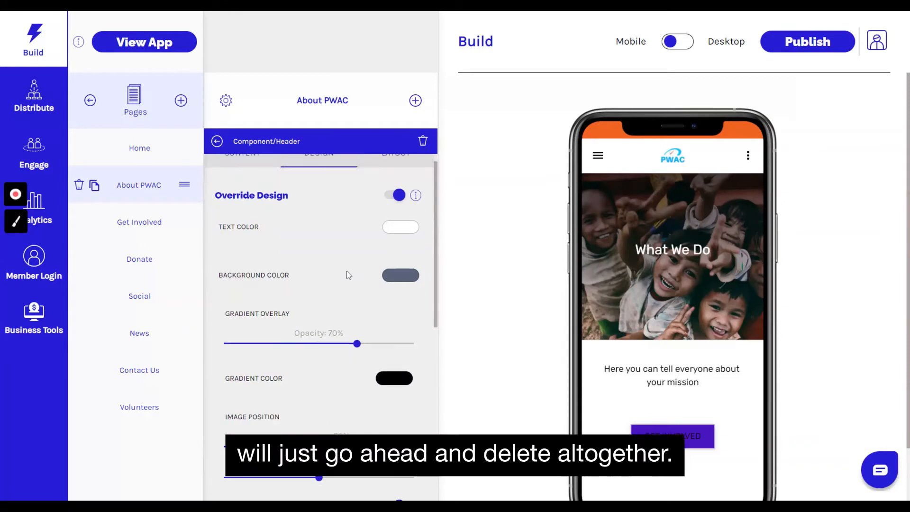
pyautogui.scroll(-8, 349, 273)
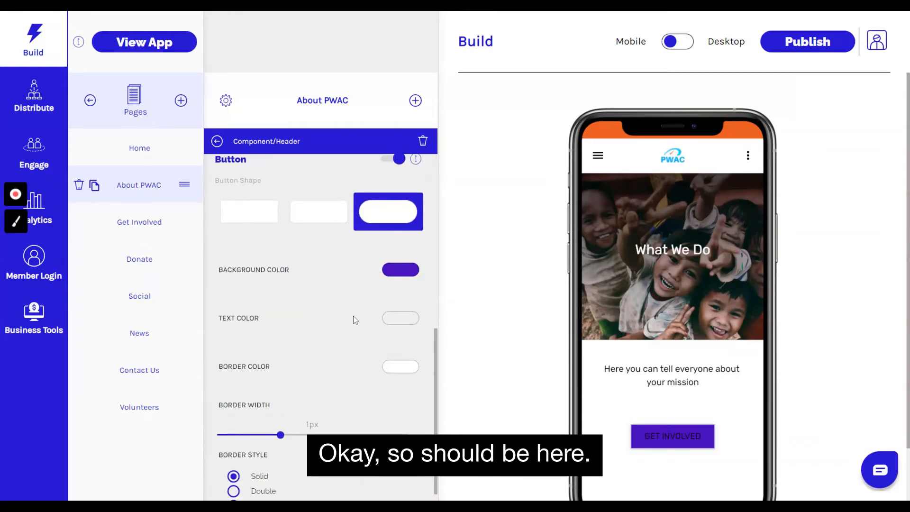
pyautogui.scroll(-1, 351, 319)
pyautogui.scroll(5, 374, 329)
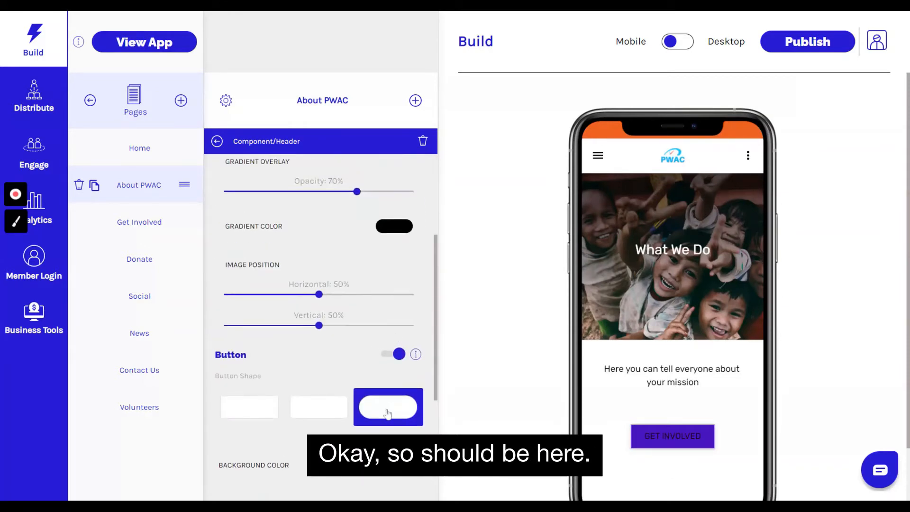
pyautogui.scroll(-4, 360, 344)
pyautogui.scroll(8, 368, 346)
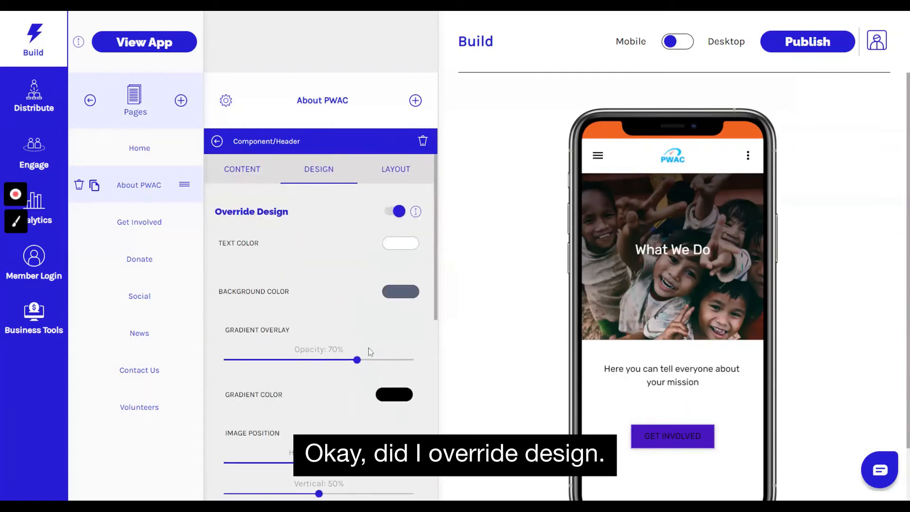
pyautogui.scroll(-8, 369, 348)
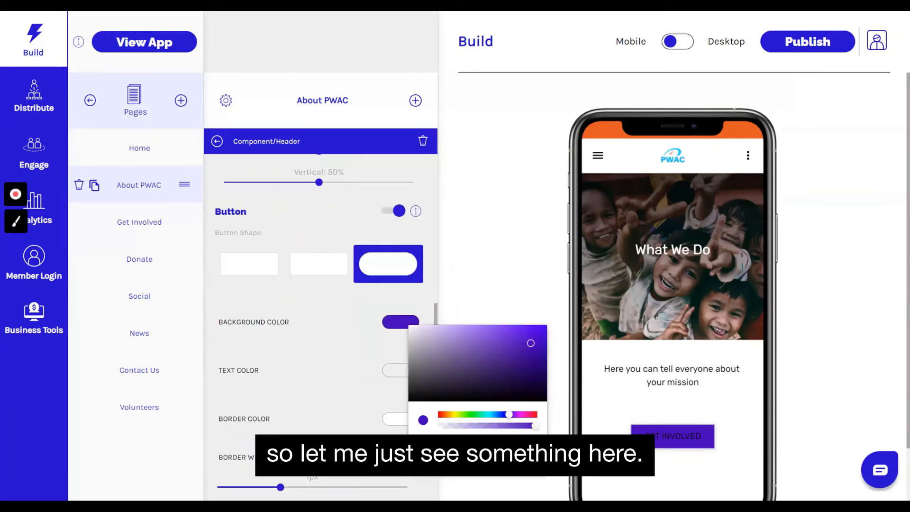
pyautogui.write('760')
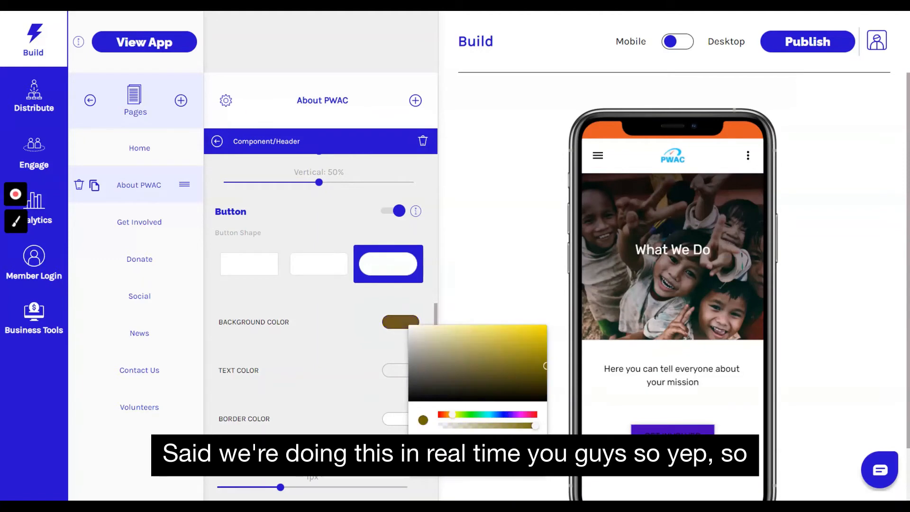
pyautogui.click(497, 255)
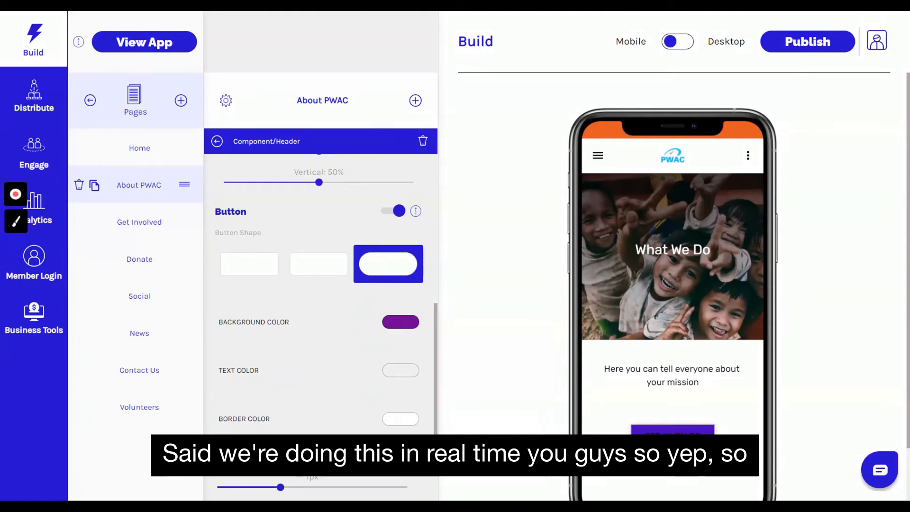
pyautogui.click(217, 142)
# Check the Get Involved button component's settings and delete that component from the About PWAC page
pyautogui.click(272, 209)
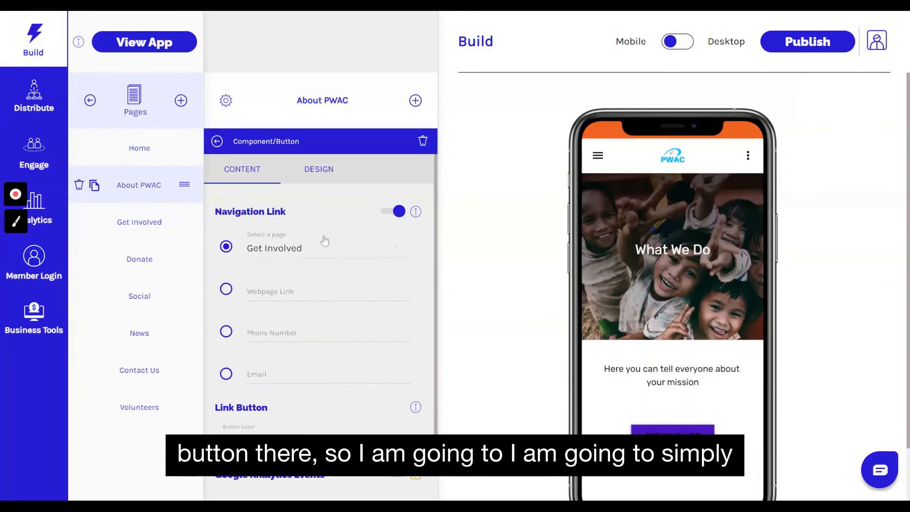
pyautogui.click(217, 143)
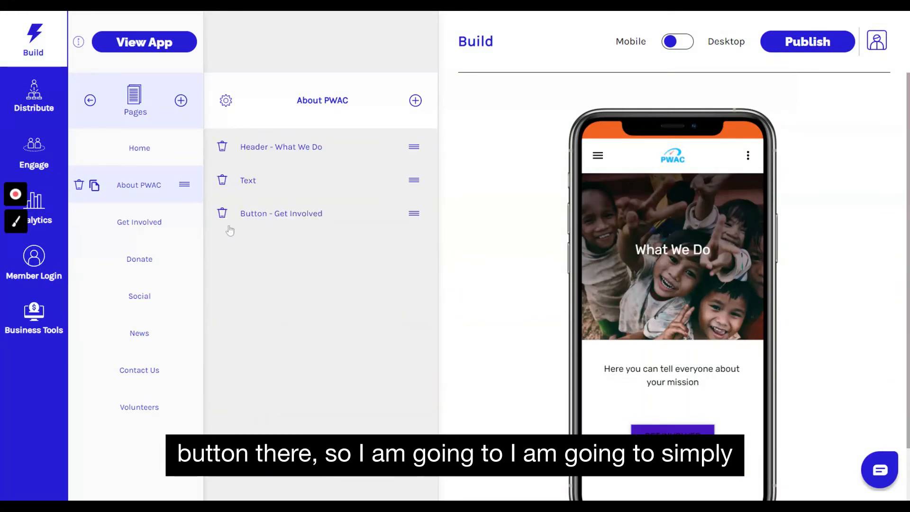
pyautogui.click(221, 214)
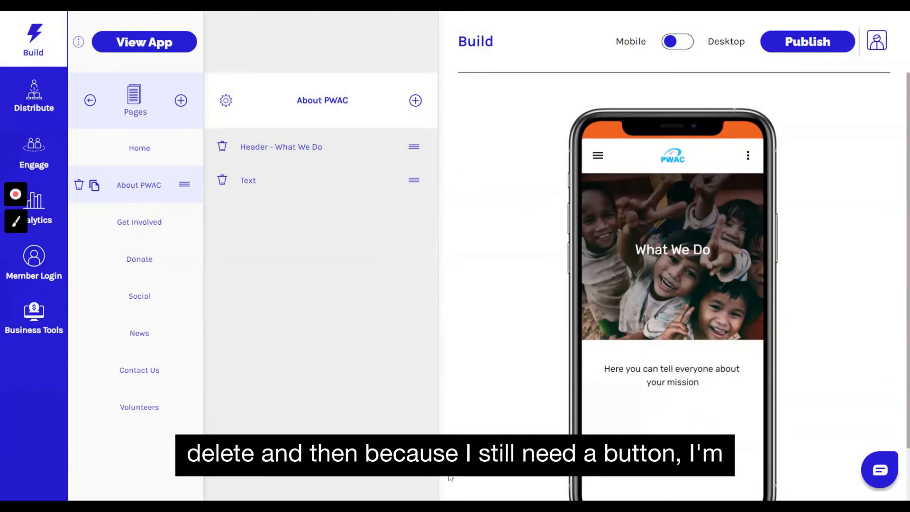
# Add a new Button component to the About PWAC page and return to the page's component list
pyautogui.click(416, 100)
pyautogui.scroll(-3, 455, 128)
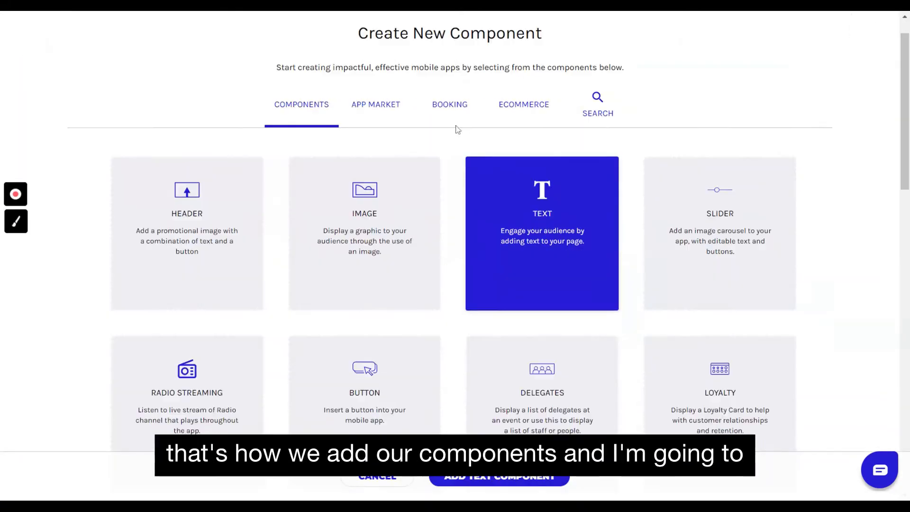
pyautogui.click(365, 278)
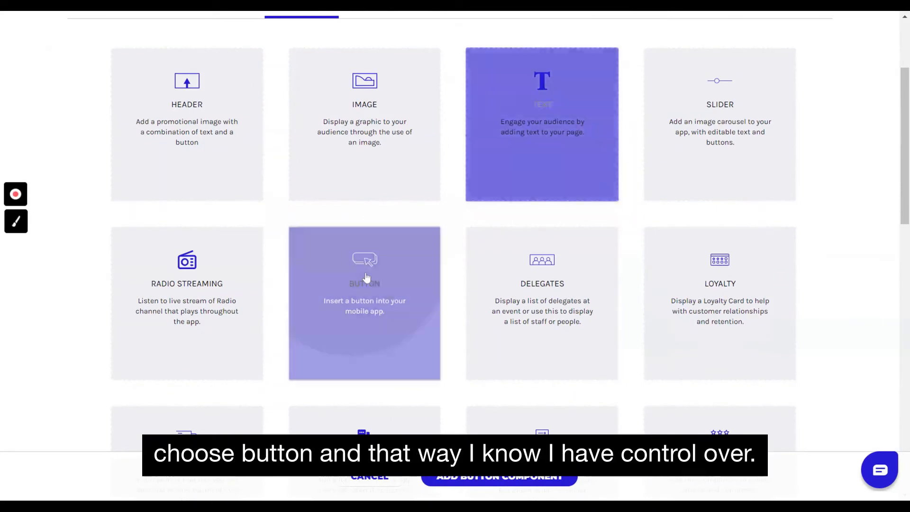
pyautogui.click(499, 476)
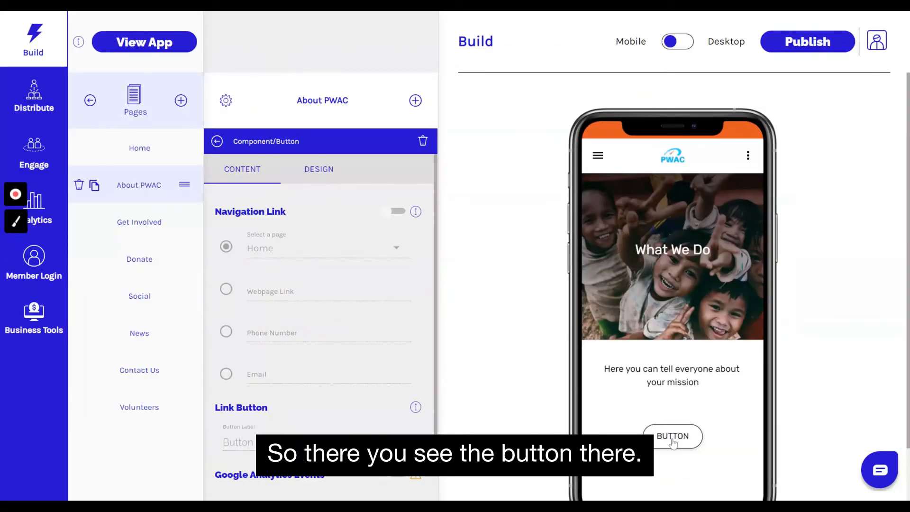
pyautogui.click(218, 142)
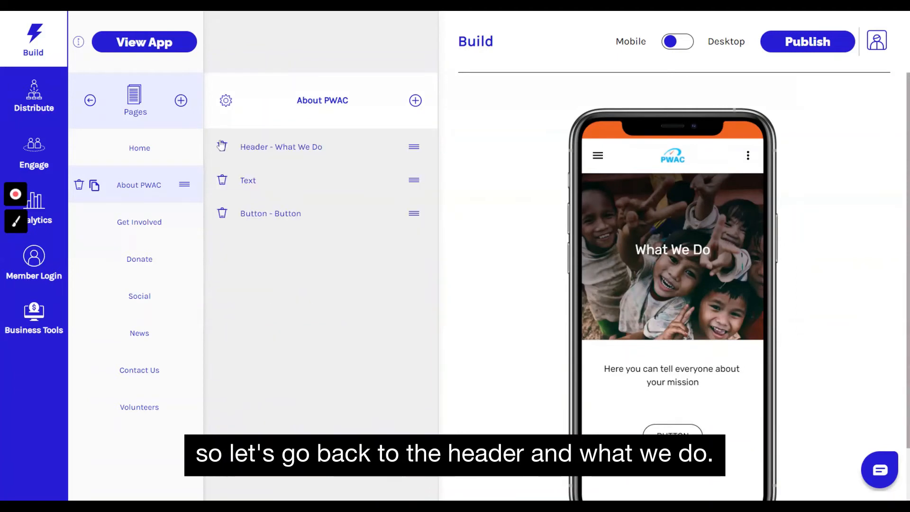
# Replace the mobile image of the What We Do header with the photo of a couple looking at a phone
pyautogui.click(289, 148)
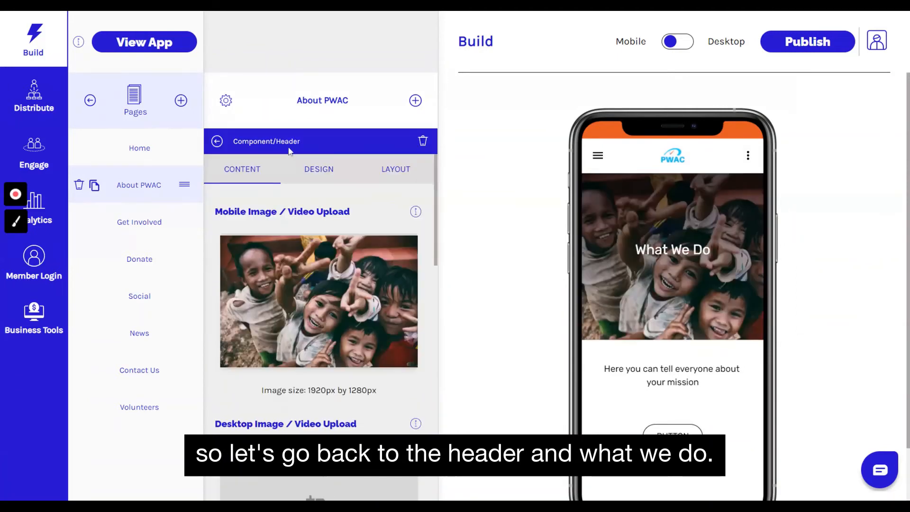
pyautogui.click(318, 309)
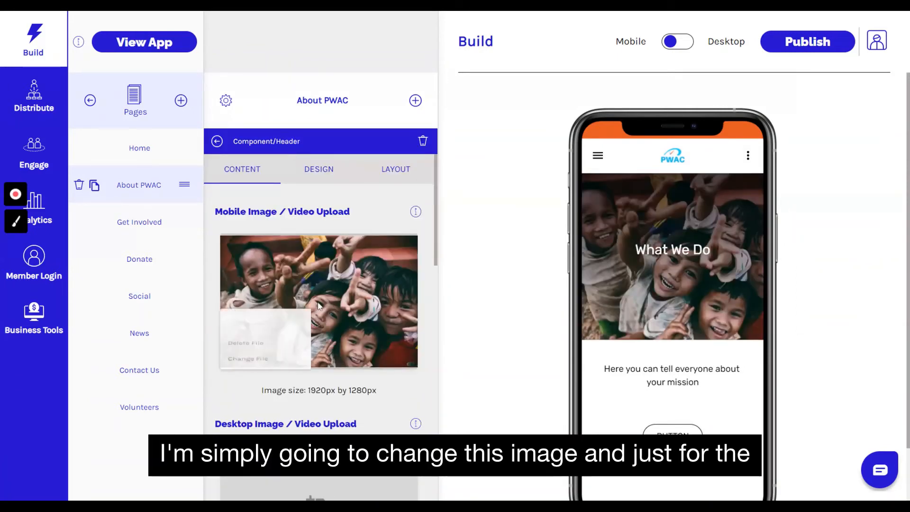
pyautogui.click(266, 360)
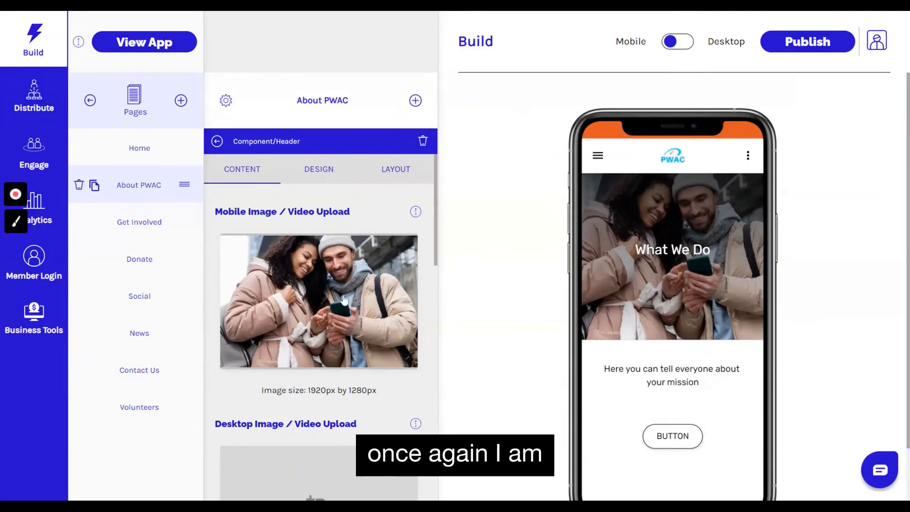
# Replace the header's title text with "About PWAC"
pyautogui.scroll(-10, 344, 299)
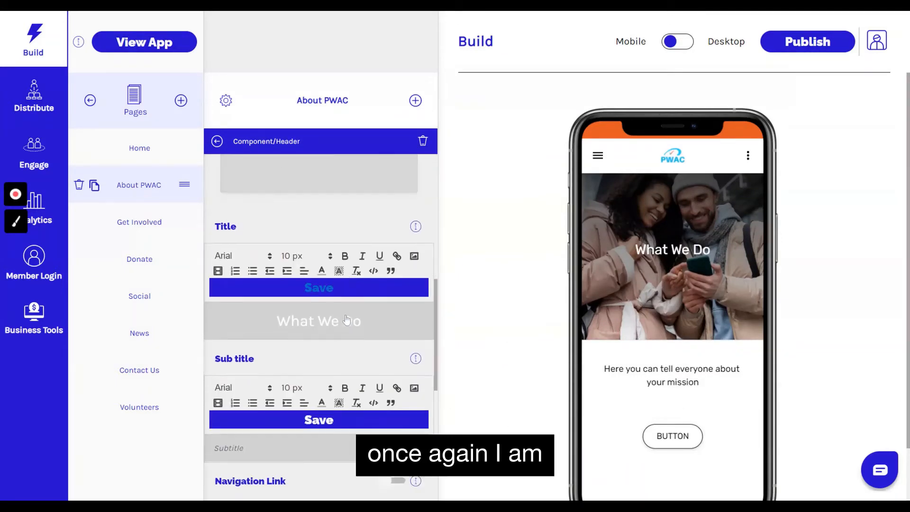
pyautogui.moveTo(362, 294); pyautogui.dragTo(277, 293)
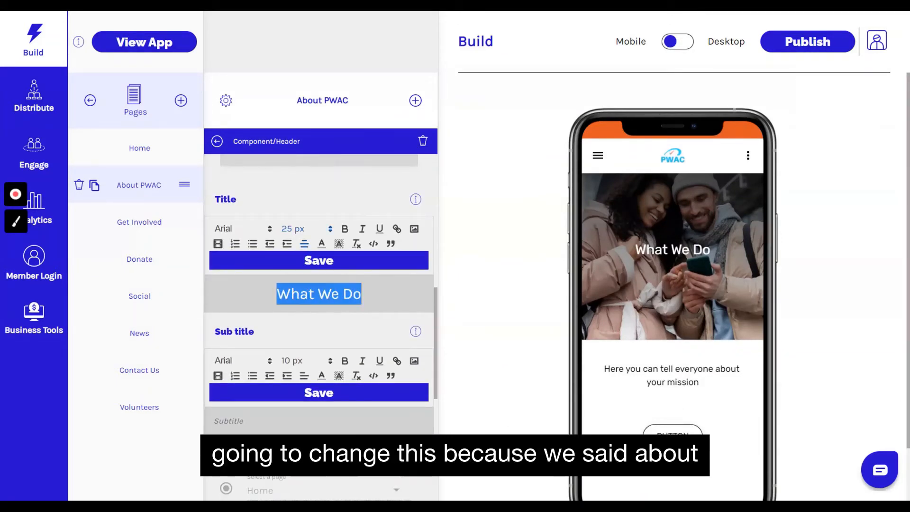
pyautogui.press('BackSpace')
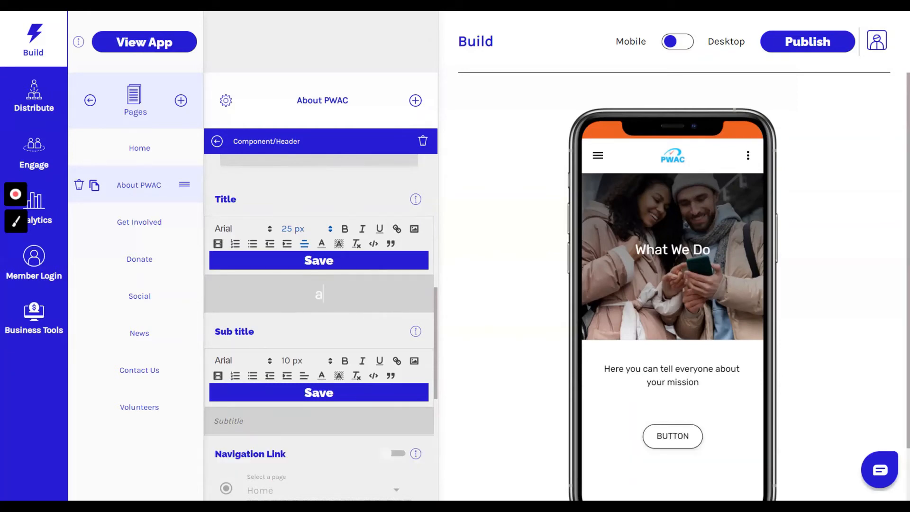
pyautogui.write('Ab')
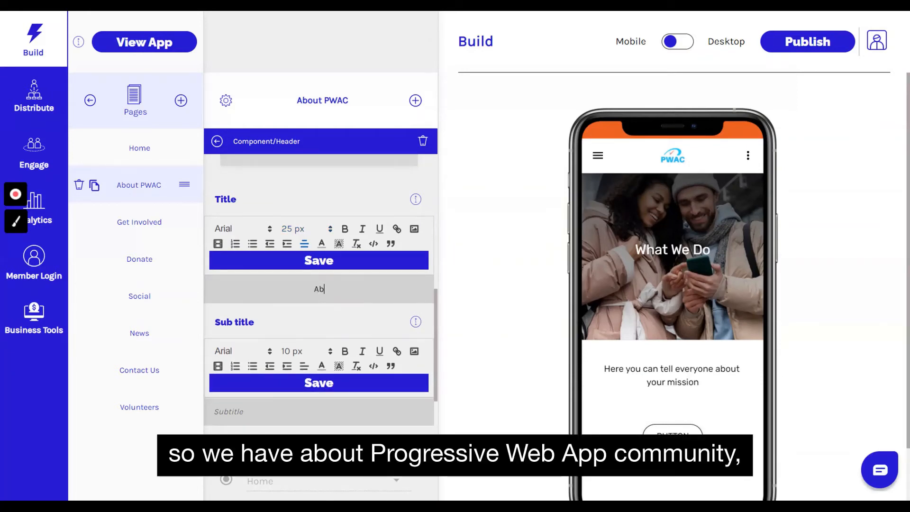
pyautogui.write('out PWAC')
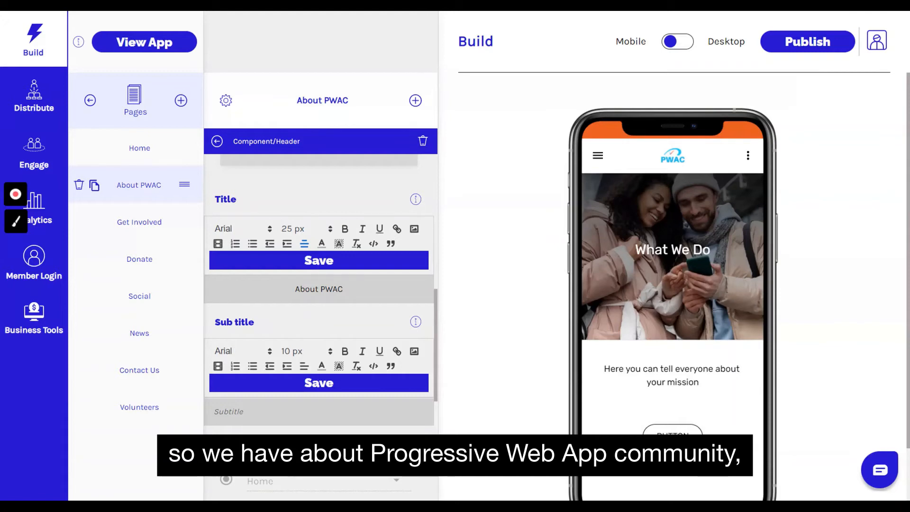
# Format the header's About PWAC title in bold Roboto and save the title
pyautogui.hotkey('shift', 'End')
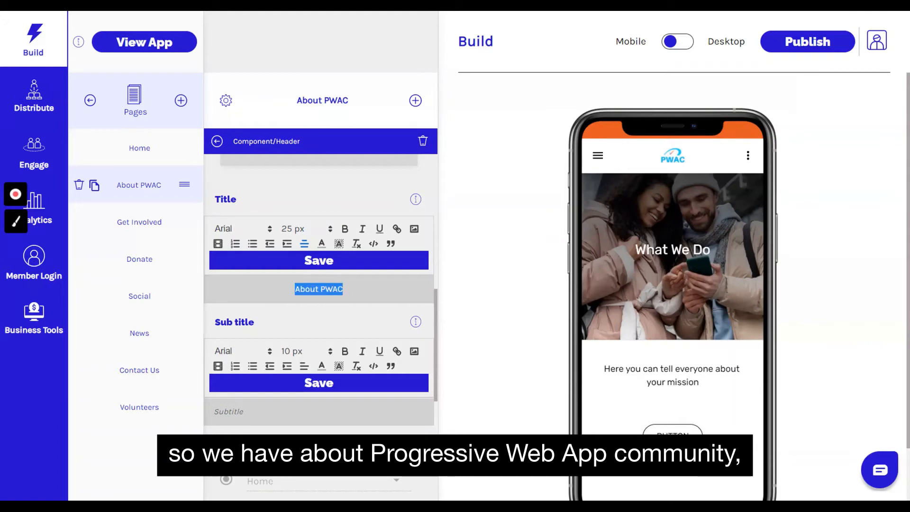
pyautogui.click(270, 230)
pyautogui.scroll(-1, 264, 299)
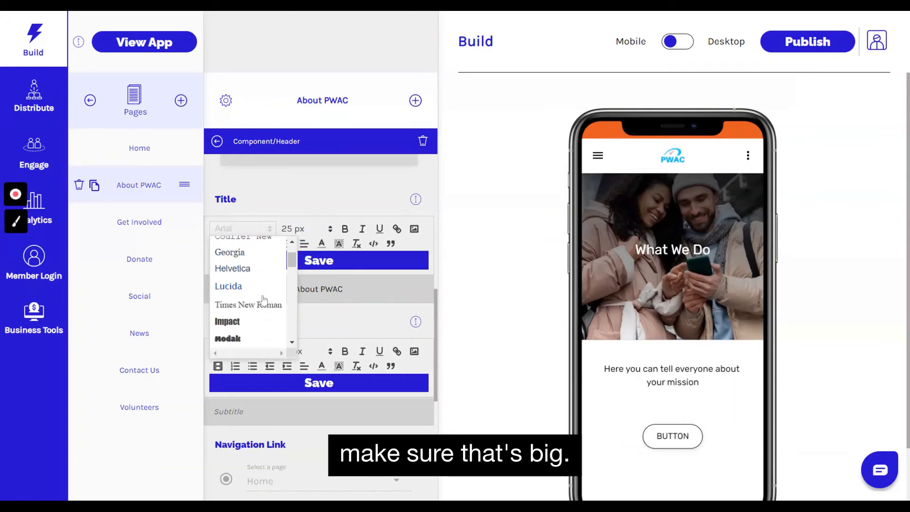
pyautogui.scroll(-4, 264, 302)
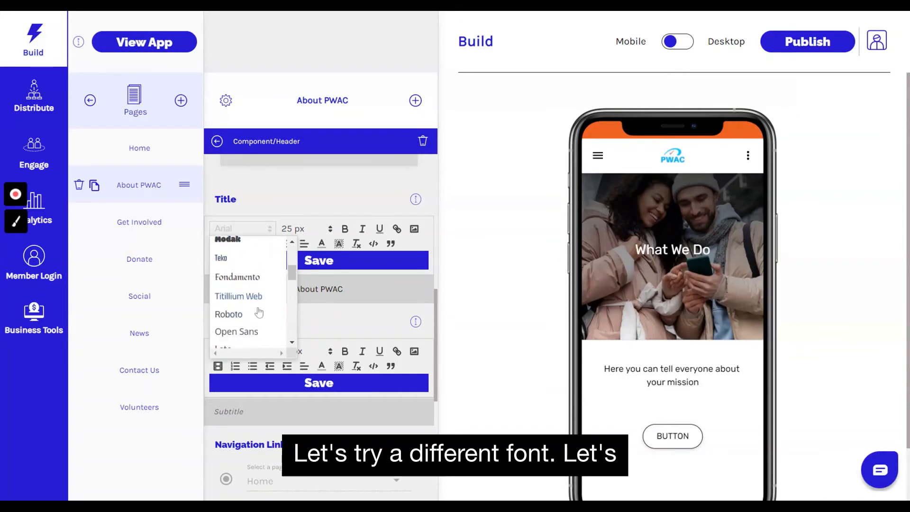
pyautogui.click(228, 309)
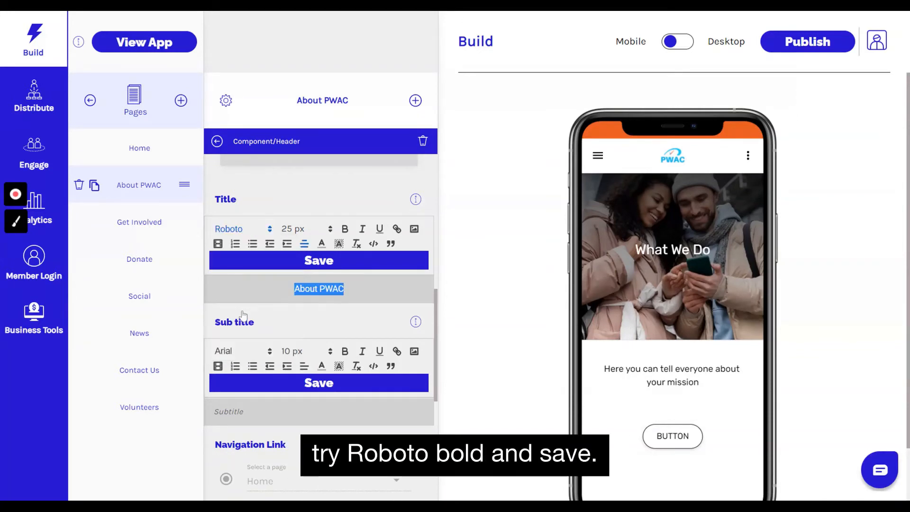
pyautogui.click(346, 230)
pyautogui.click(339, 264)
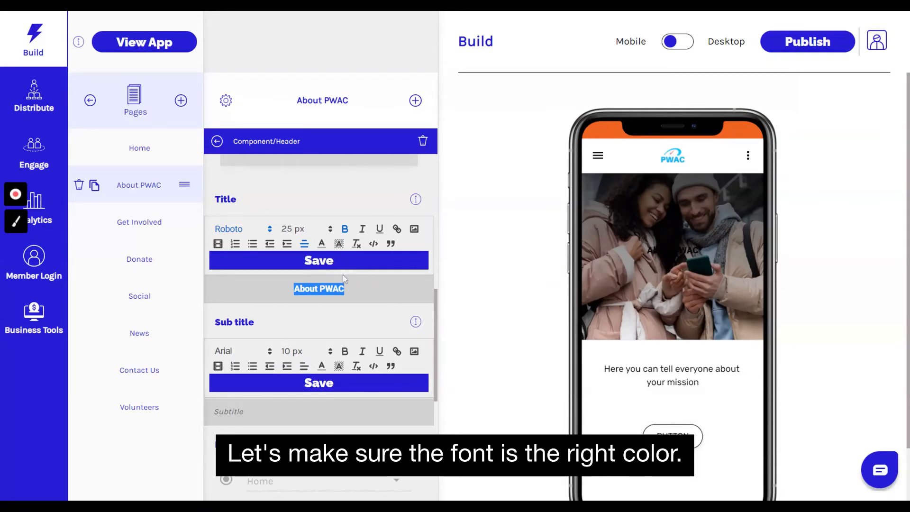
# Color the header's About PWAC title white and save the title
pyautogui.click(321, 243)
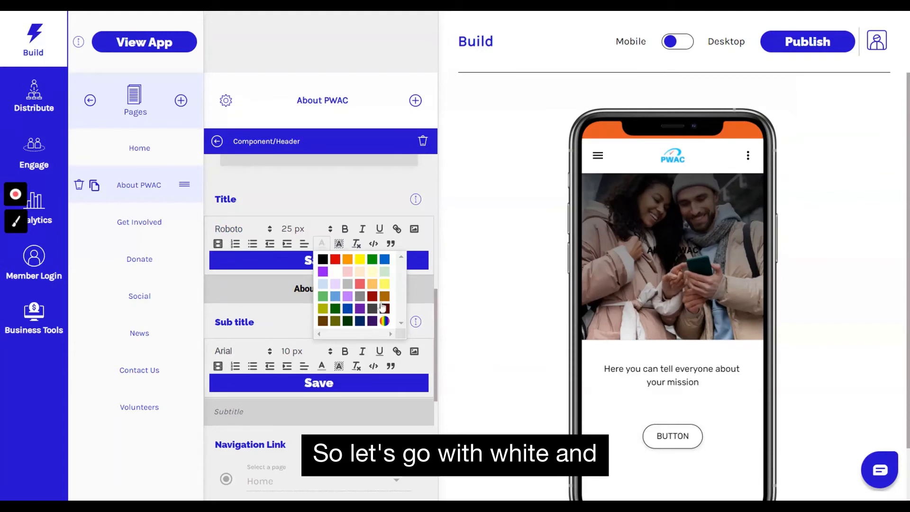
pyautogui.click(336, 272)
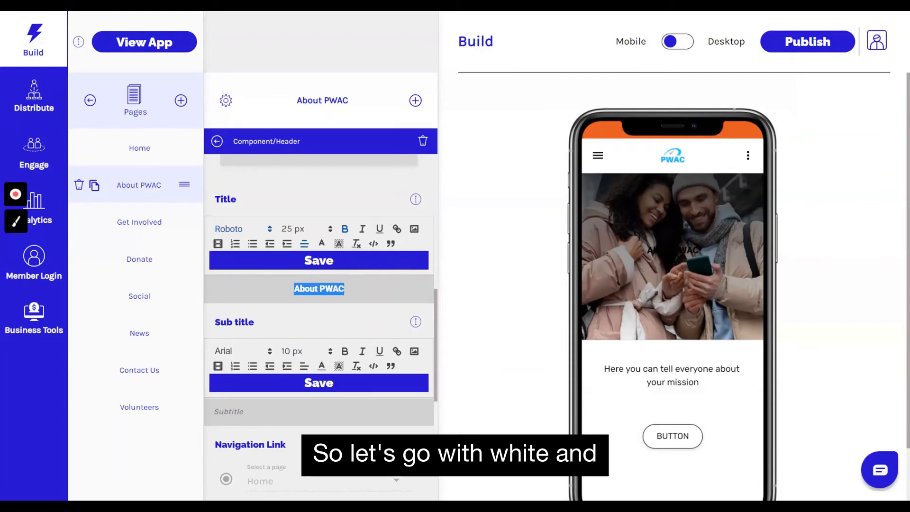
pyautogui.click(326, 262)
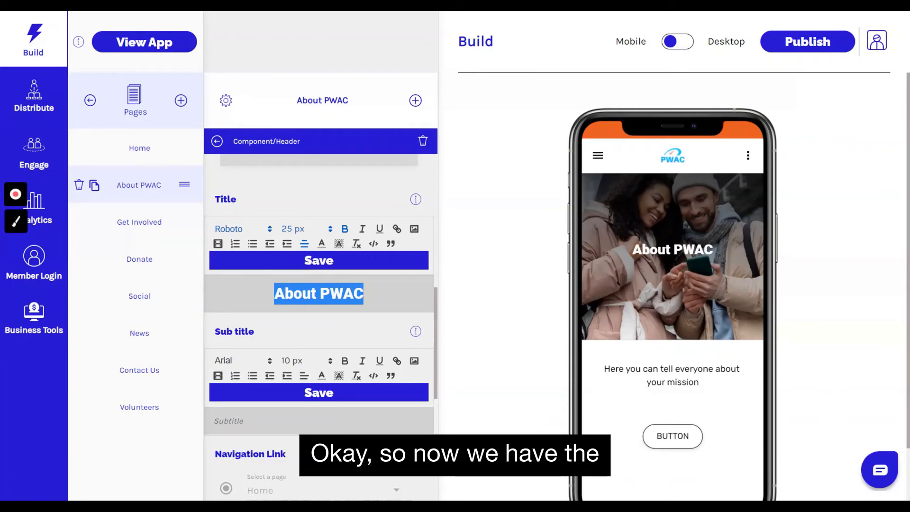
# Reduce the header's gradient overlay opacity to 57% and look over the remaining header design settings
pyautogui.scroll(-5, 392, 300)
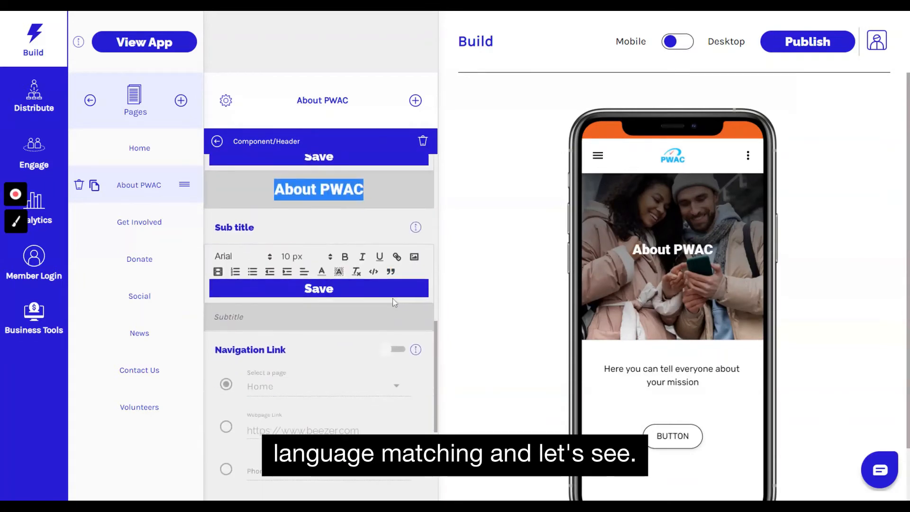
pyautogui.scroll(-2, 392, 300)
pyautogui.scroll(8, 357, 303)
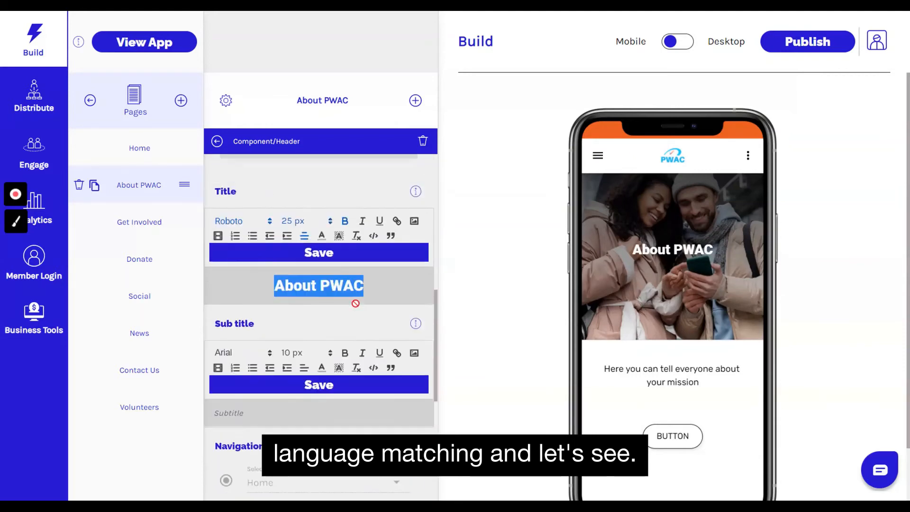
pyautogui.scroll(4, 334, 187)
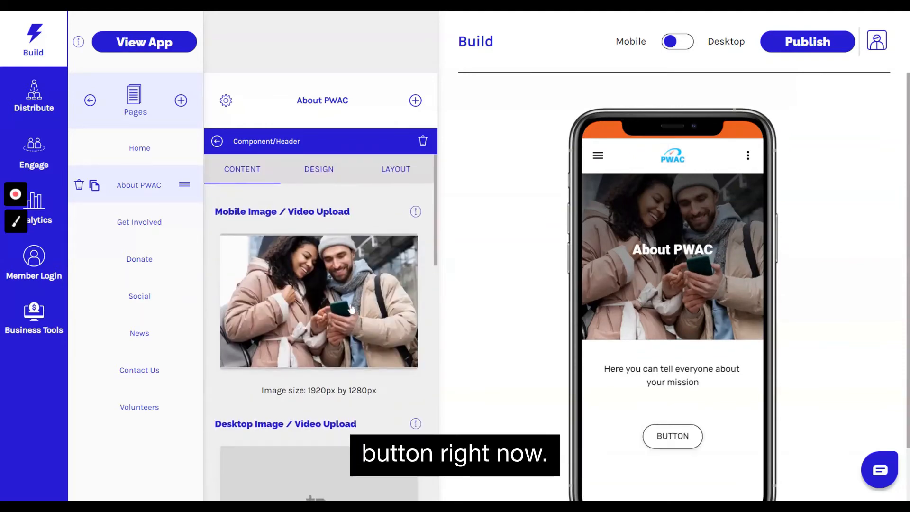
pyautogui.click(326, 175)
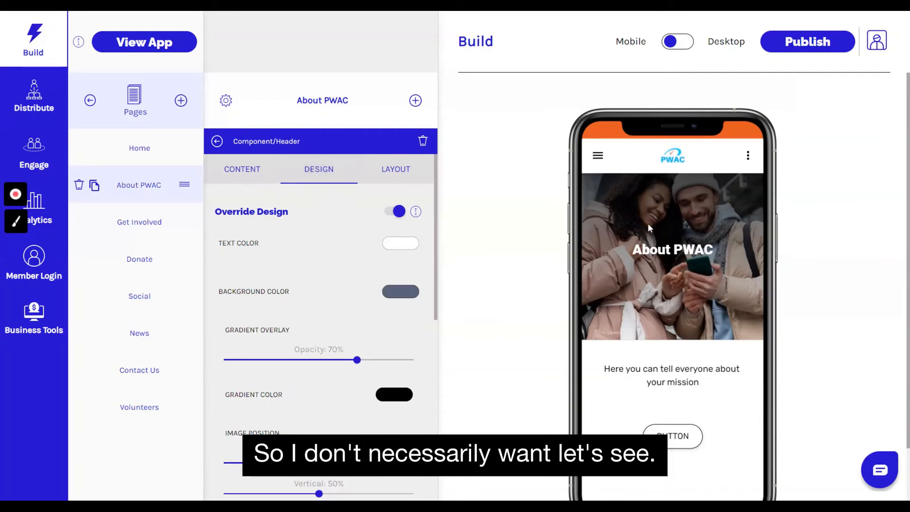
pyautogui.moveTo(357, 361); pyautogui.dragTo(332, 360)
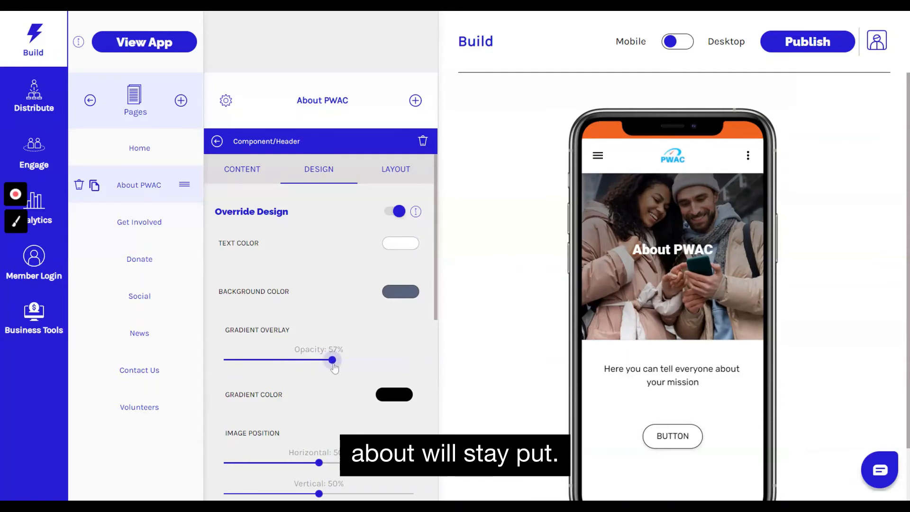
pyautogui.scroll(-3, 335, 365)
pyautogui.scroll(-4, 340, 332)
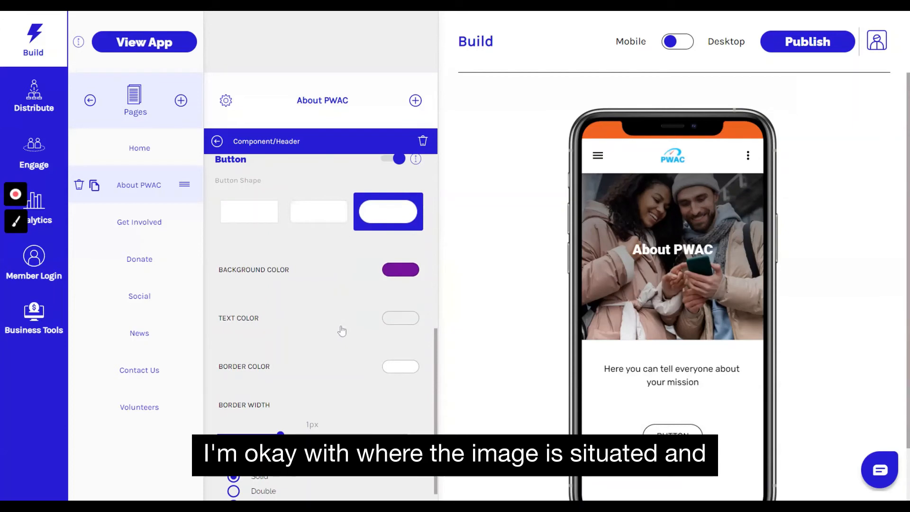
pyautogui.scroll(-1, 342, 331)
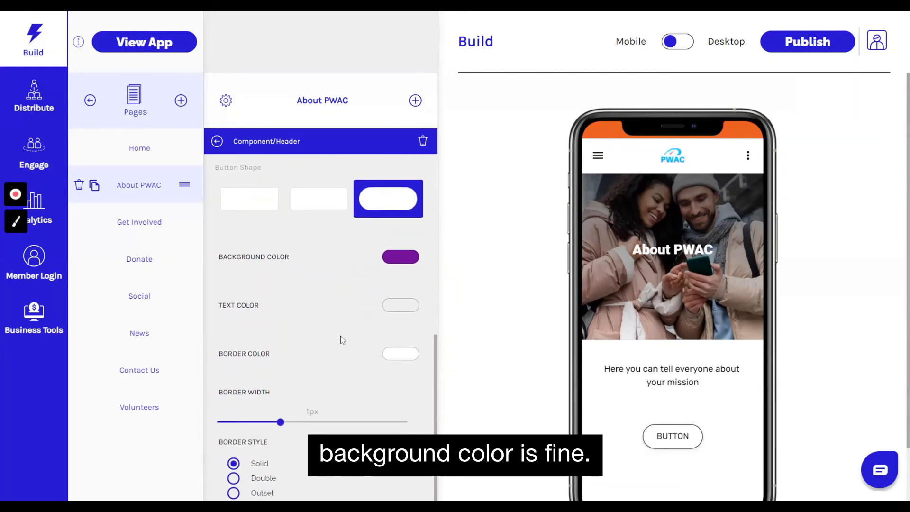
pyautogui.scroll(10, 359, 300)
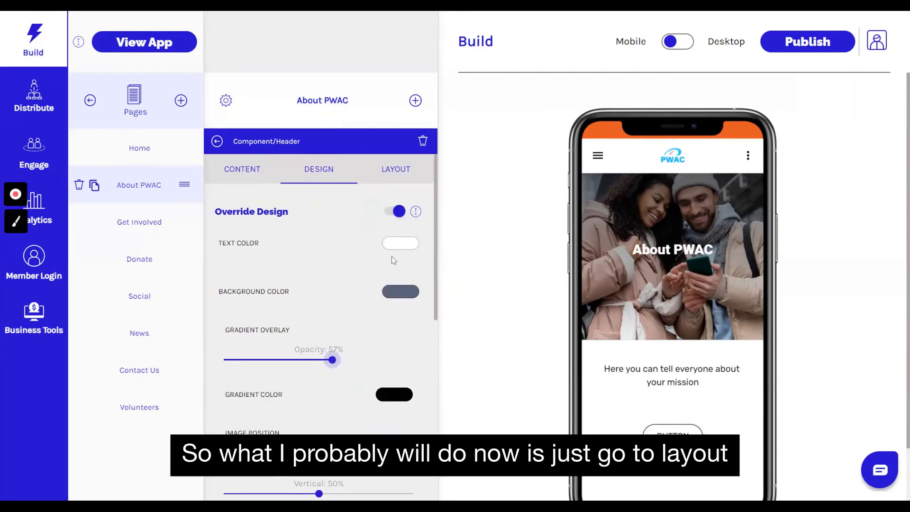
# Switch the header to the template with the shortest image area and return to the page's component list
pyautogui.click(400, 171)
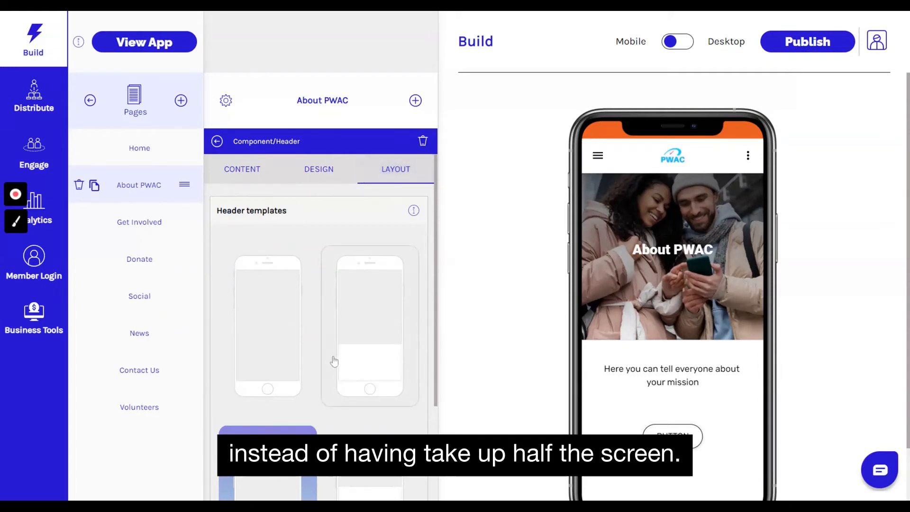
pyautogui.scroll(-3, 331, 361)
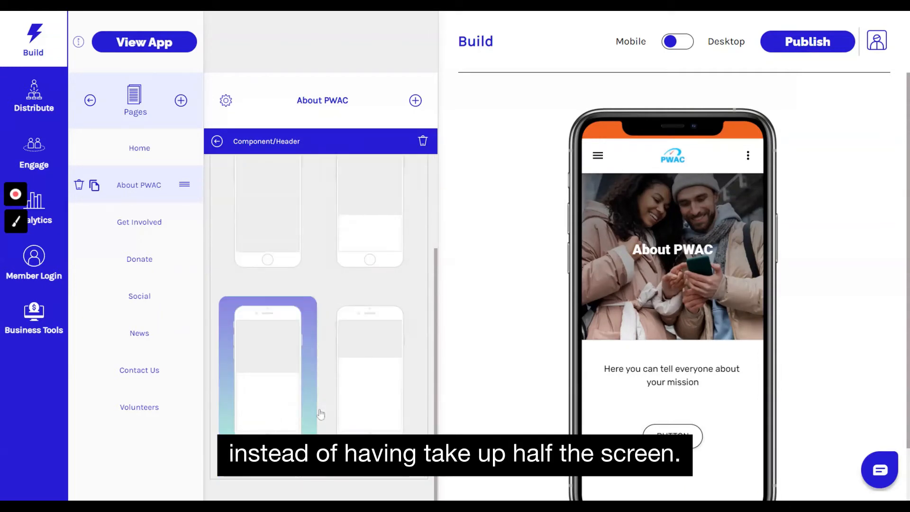
pyautogui.click(378, 354)
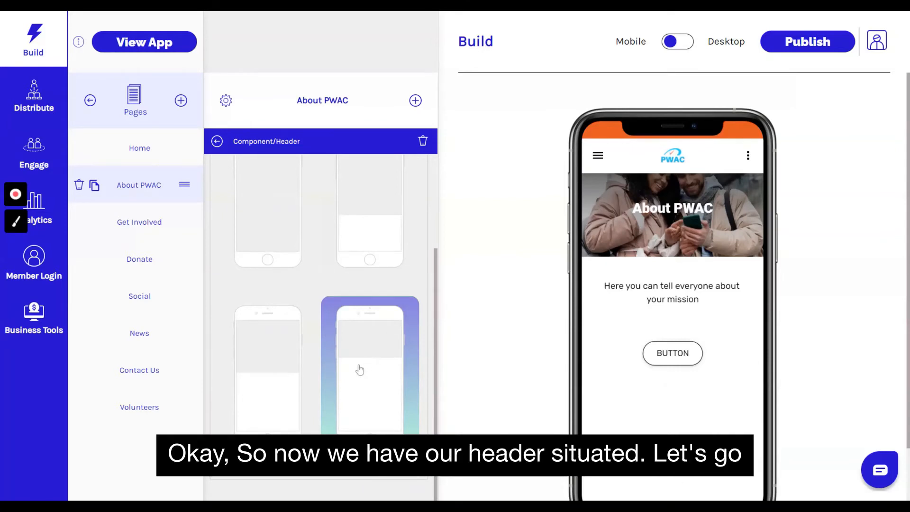
pyautogui.scroll(3, 362, 371)
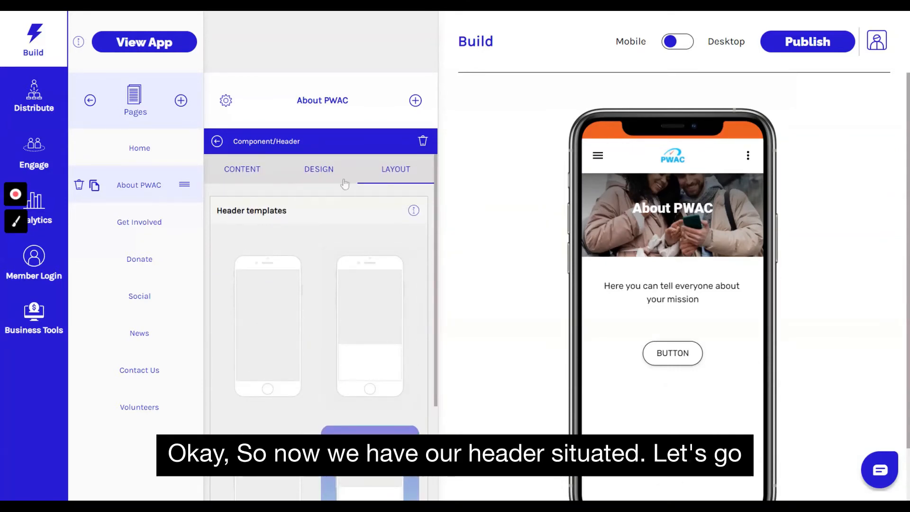
pyautogui.click(217, 142)
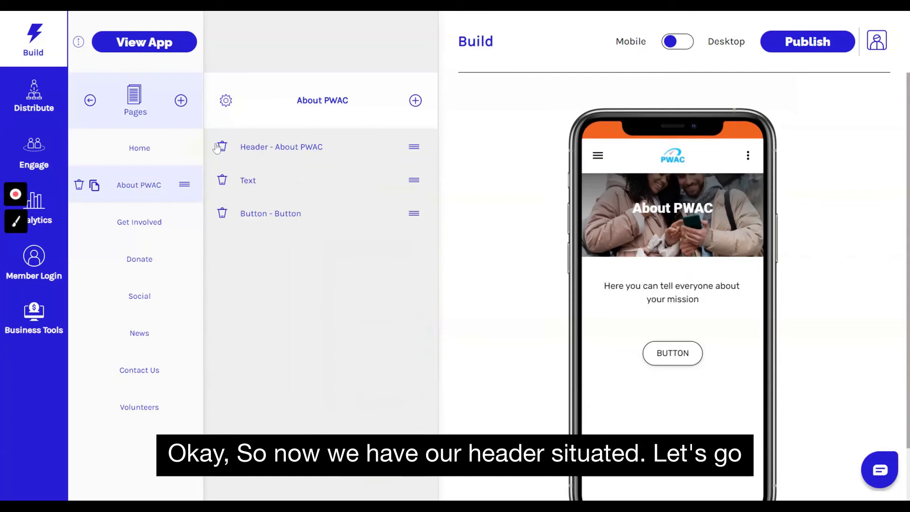
# Paste the PWAC description into the page's Text component and remove the stray line breaks after "who've" and "maximize"
pyautogui.click(247, 182)
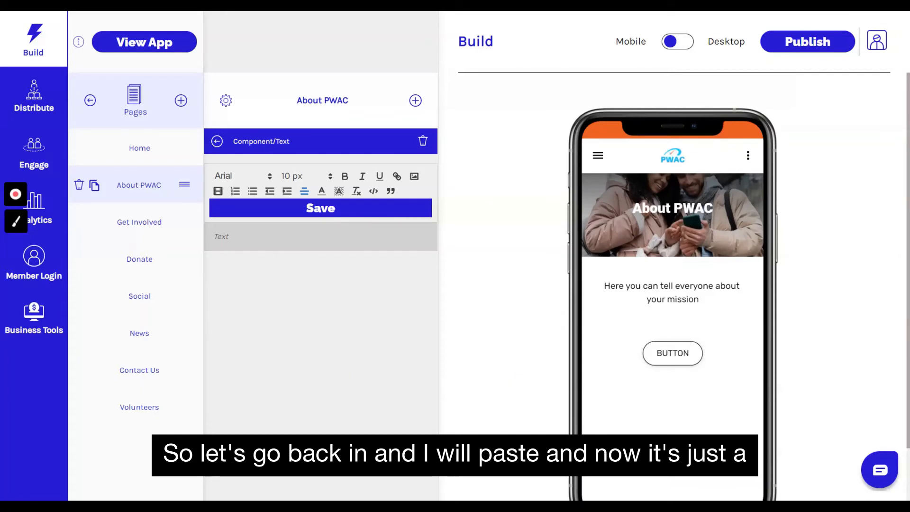
pyautogui.hotkey('ctrl', 'v')
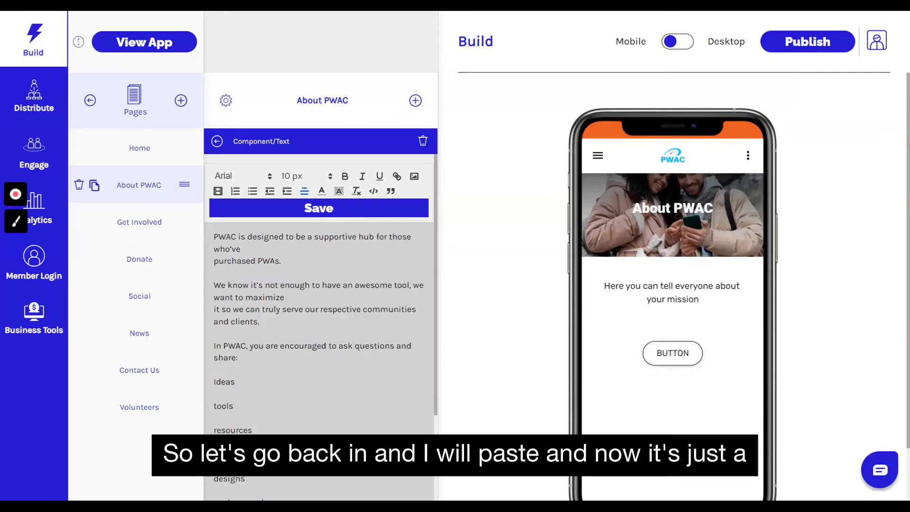
pyautogui.click(241, 249)
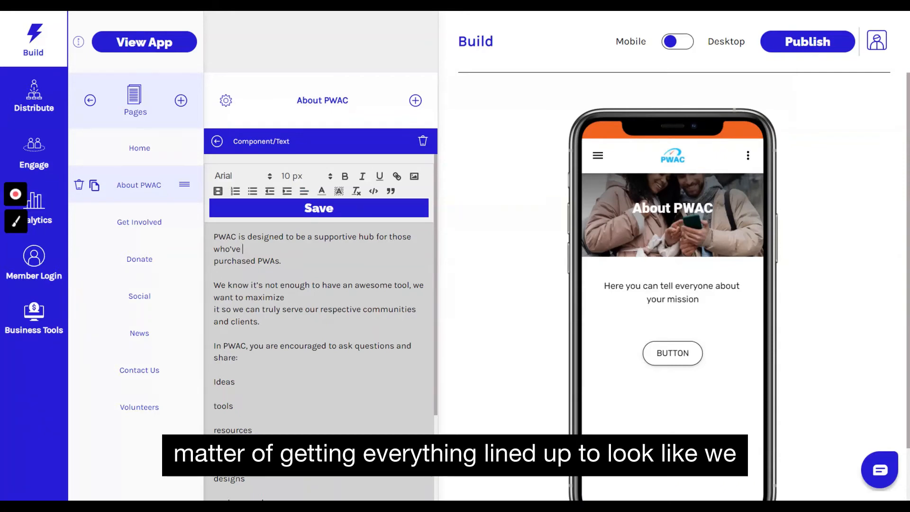
pyautogui.press('Delete')
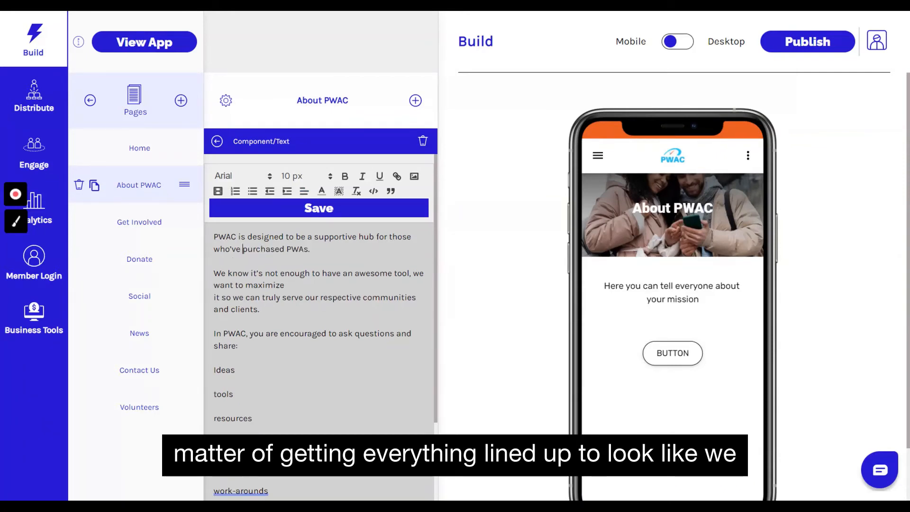
pyautogui.click(285, 285)
pyautogui.press('Delete')
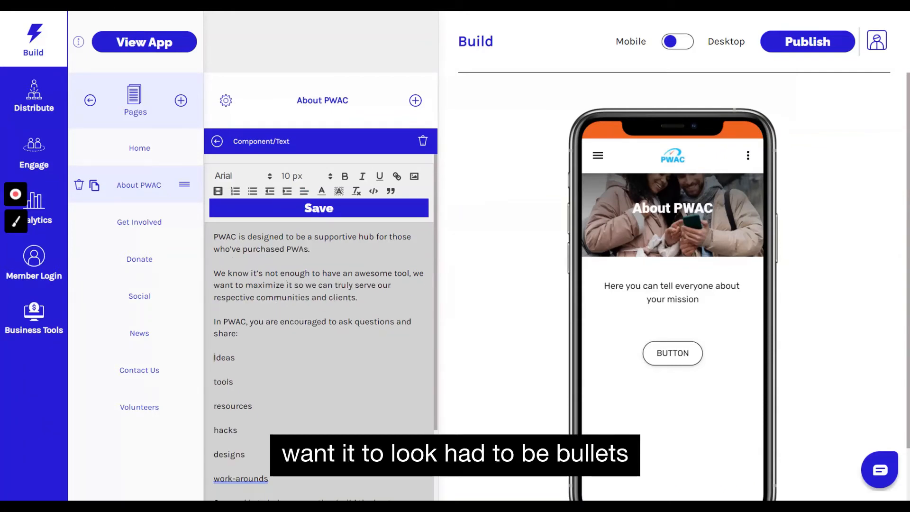
# Turn the items from Ideas to work-arounds into a bulleted list without empty bullets and save the text
pyautogui.moveTo(213, 357); pyautogui.dragTo(269, 479)
pyautogui.click(252, 191)
pyautogui.click(238, 368)
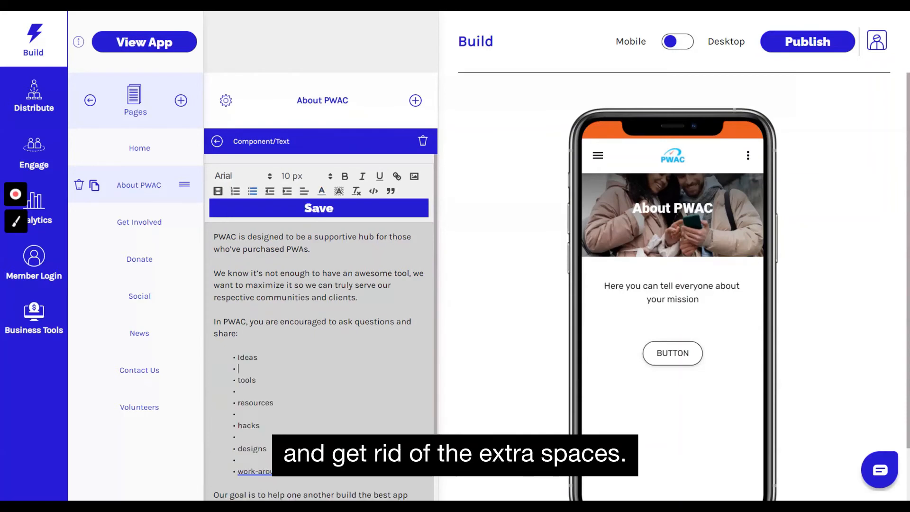
pyautogui.press('Delete')
pyautogui.press('Down')
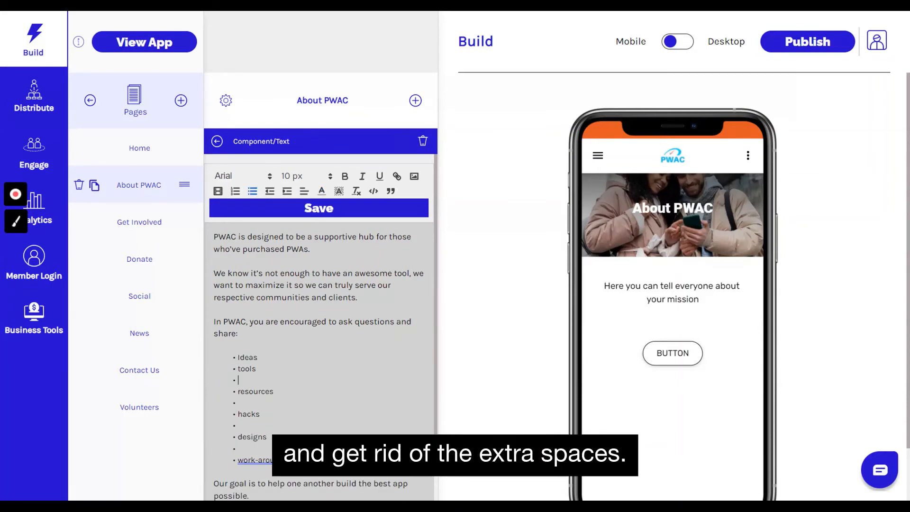
pyautogui.press('Delete')
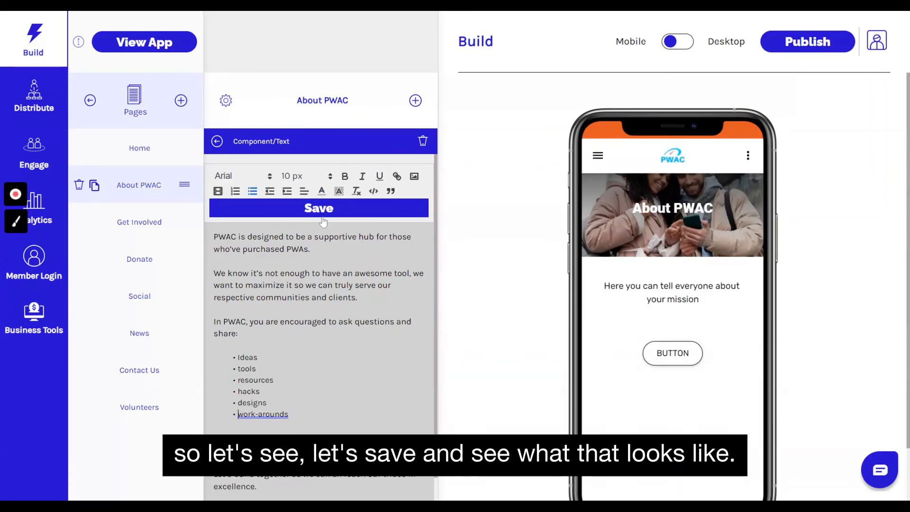
pyautogui.click(322, 215)
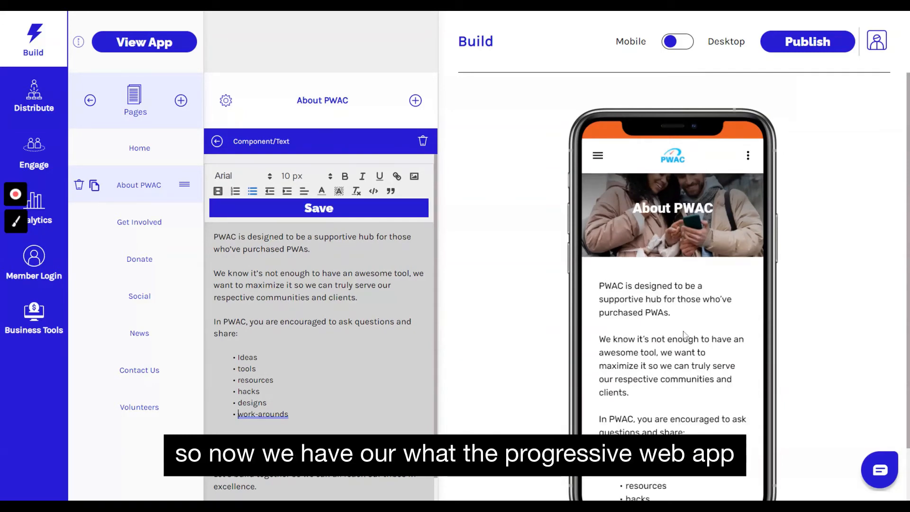
# Review the layout of the PWAC description in the phone preview, from the header to the closing lines
pyautogui.scroll(-5, 689, 334)
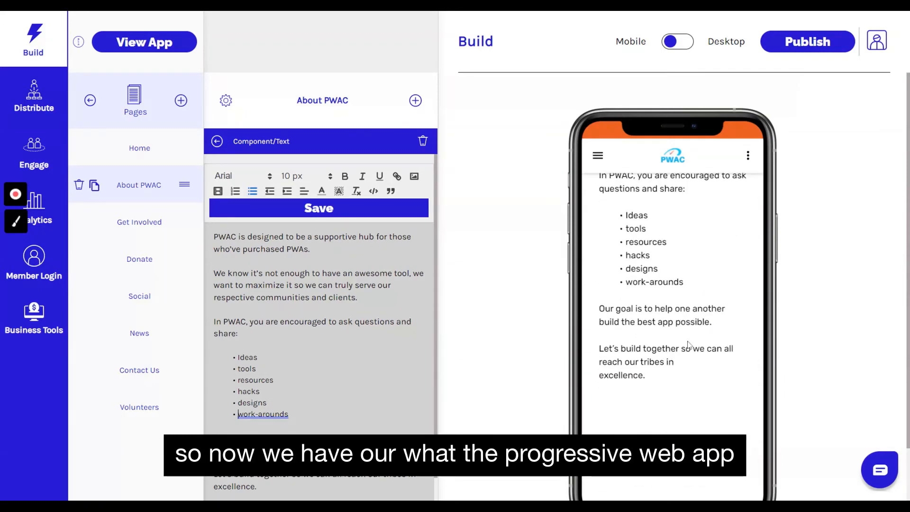
pyautogui.scroll(5, 686, 349)
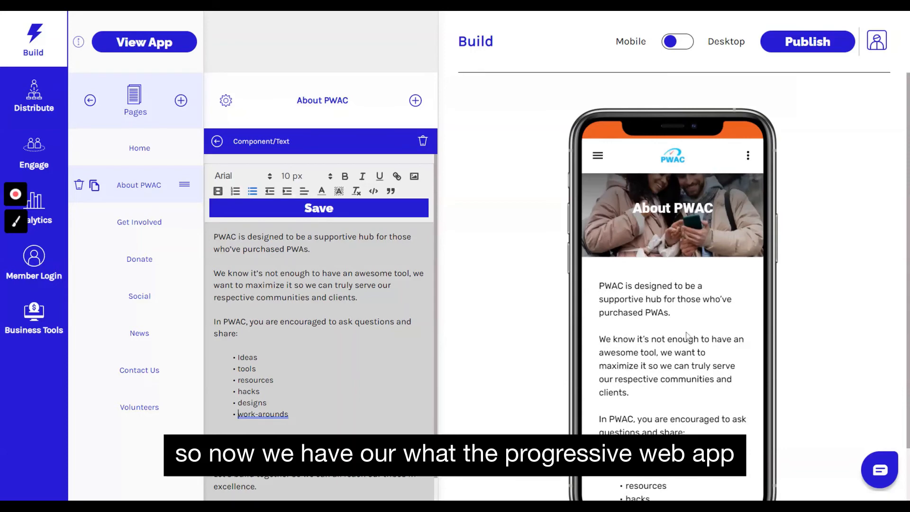
pyautogui.scroll(-5, 688, 335)
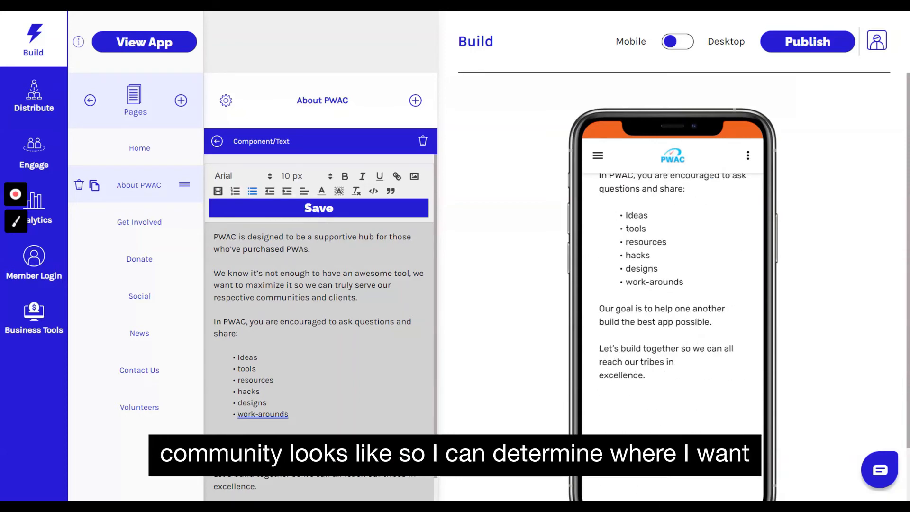
pyautogui.scroll(5, 672, 331)
pyautogui.scroll(-2, 673, 332)
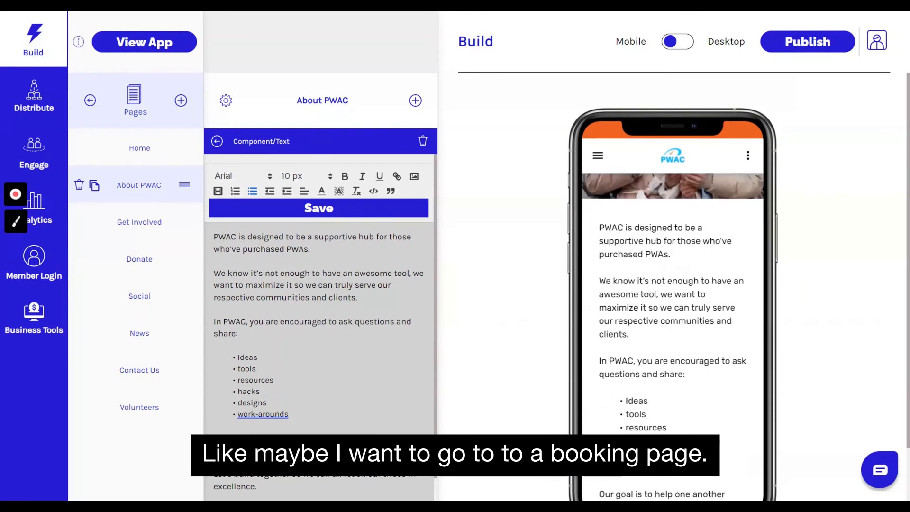
pyautogui.scroll(-5, 672, 332)
# Open the About PWAC page's Button component and turn on its design override and navigation link
pyautogui.click(218, 141)
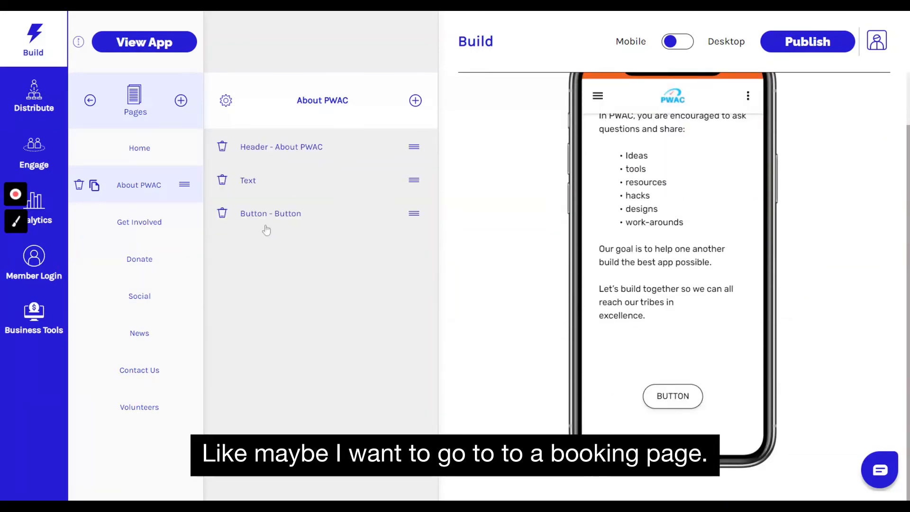
pyautogui.click(284, 217)
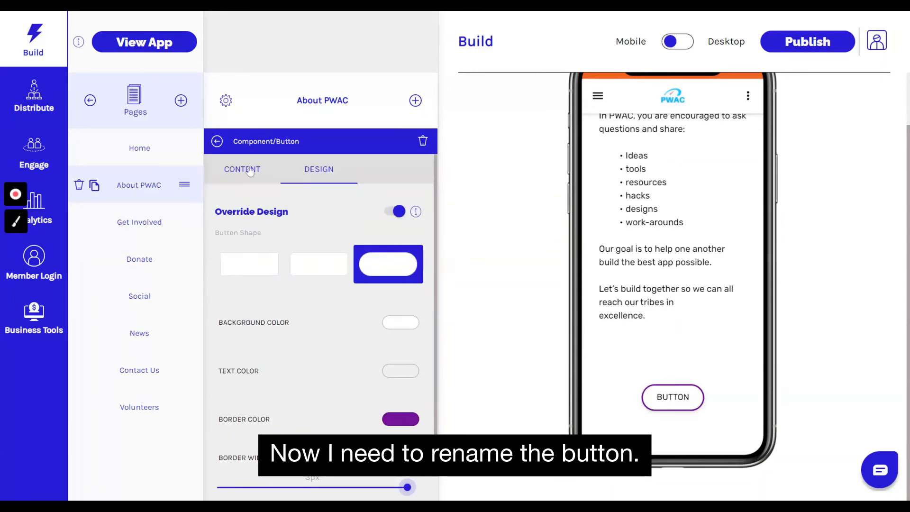
pyautogui.click(250, 172)
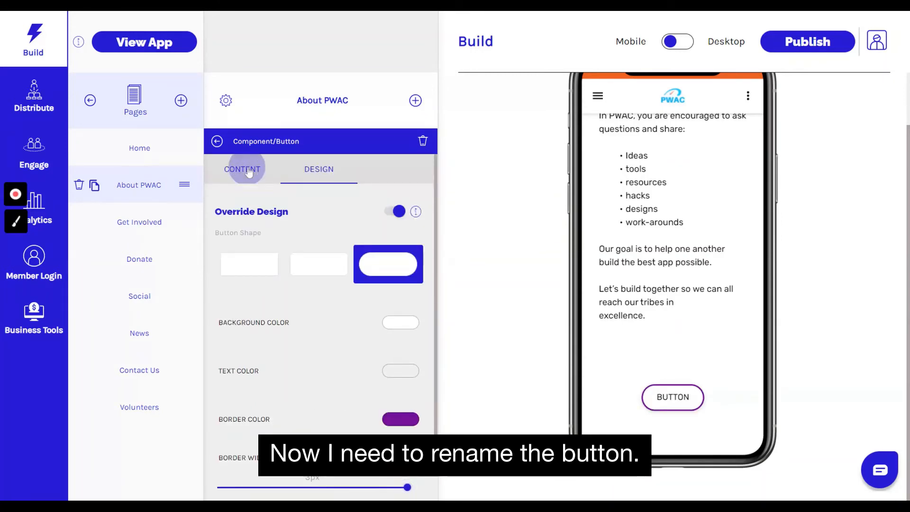
pyautogui.click(398, 212)
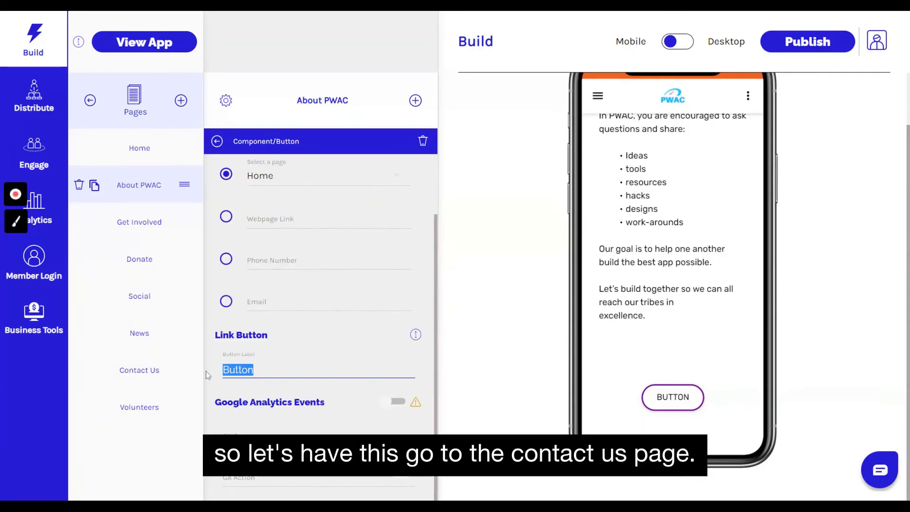
# Label the button CONTACT US and link it to the Contact Us page
pyautogui.write('cONTACT US')
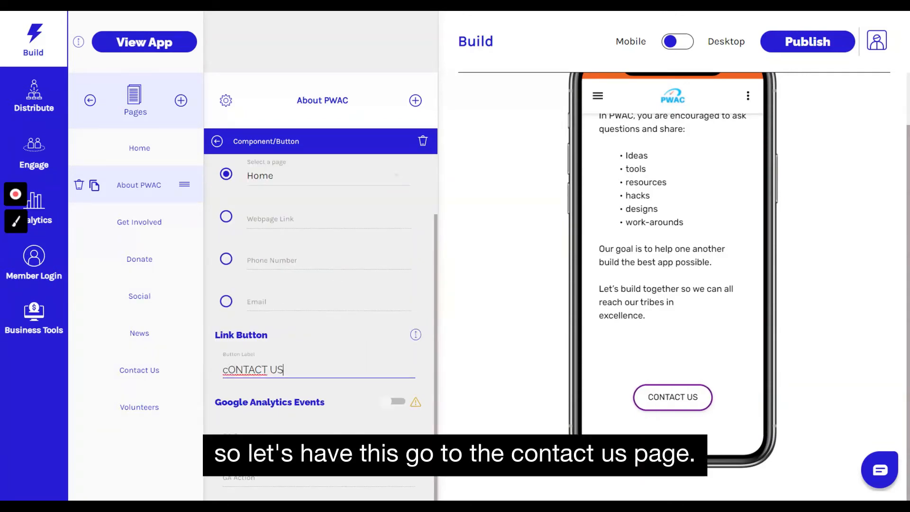
pyautogui.click(228, 370)
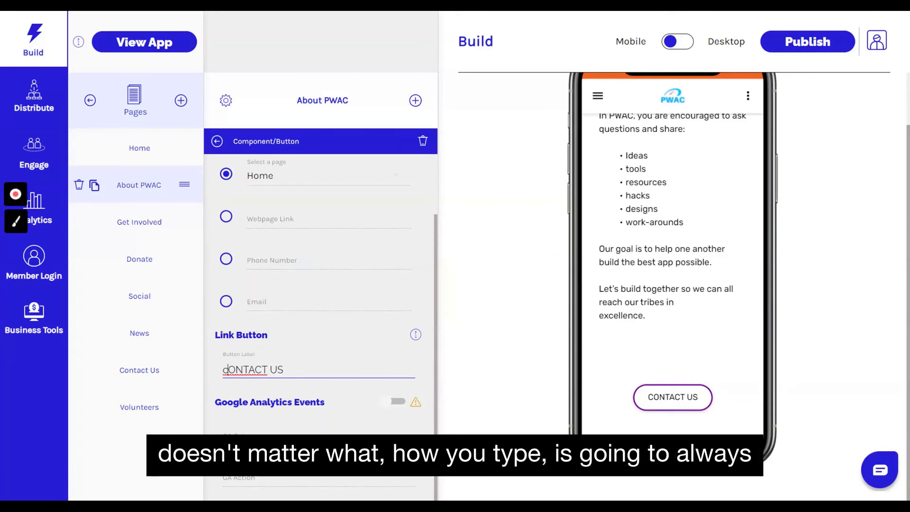
pyautogui.write('C')
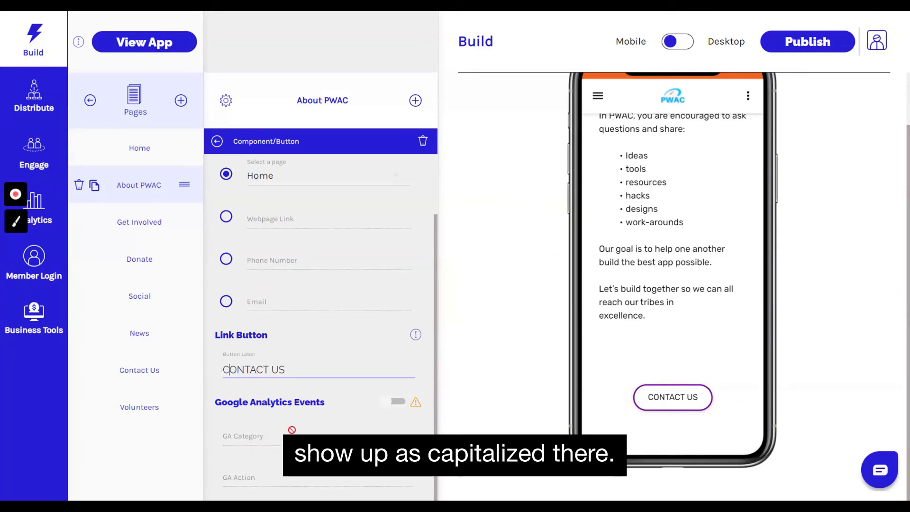
pyautogui.scroll(2, 349, 285)
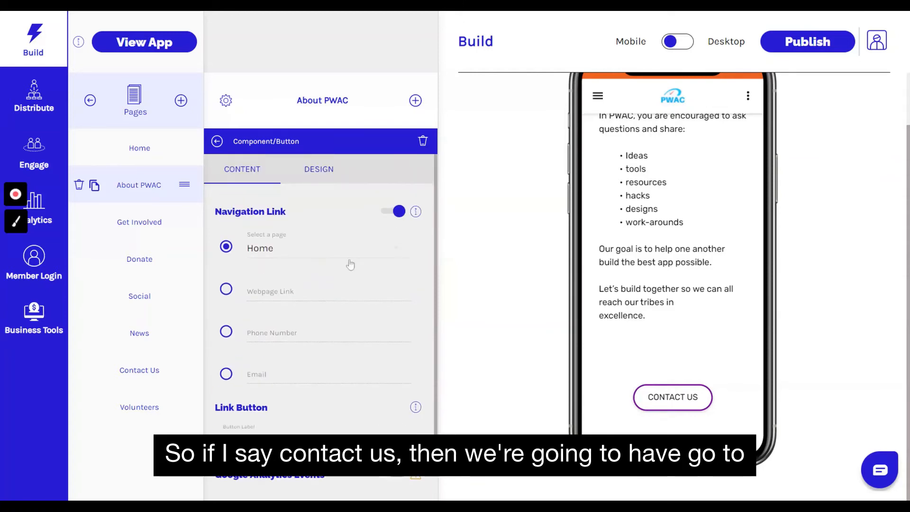
pyautogui.click(400, 251)
pyautogui.click(304, 367)
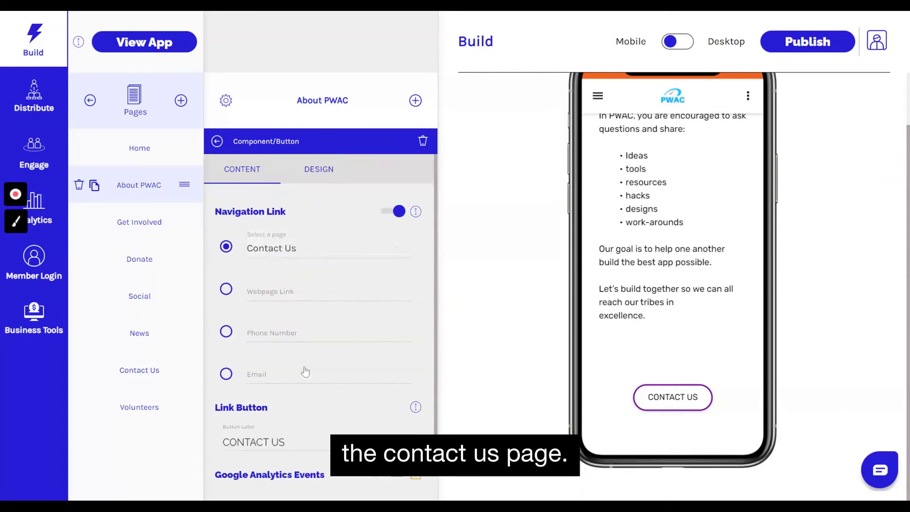
# Test the CONTACT US button in the phone preview and look through the page it opens, down to the form
pyautogui.scroll(-2, 332, 380)
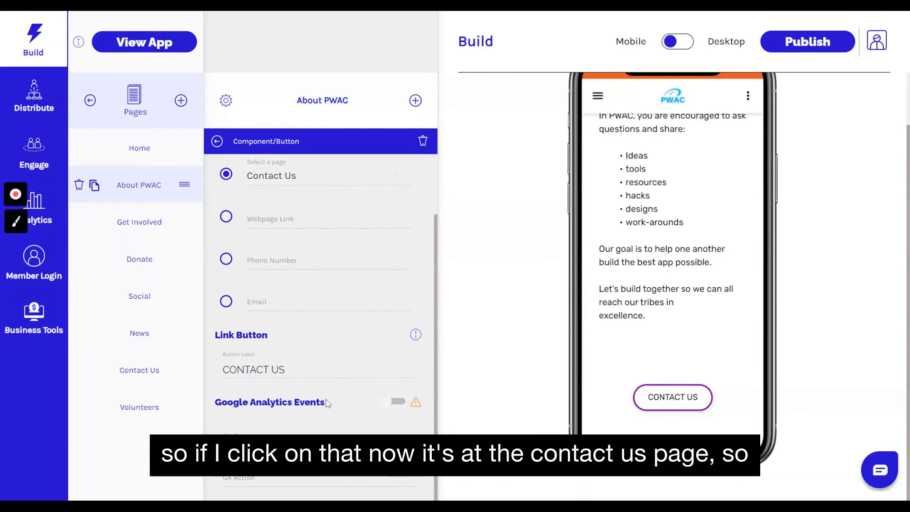
pyautogui.click(678, 402)
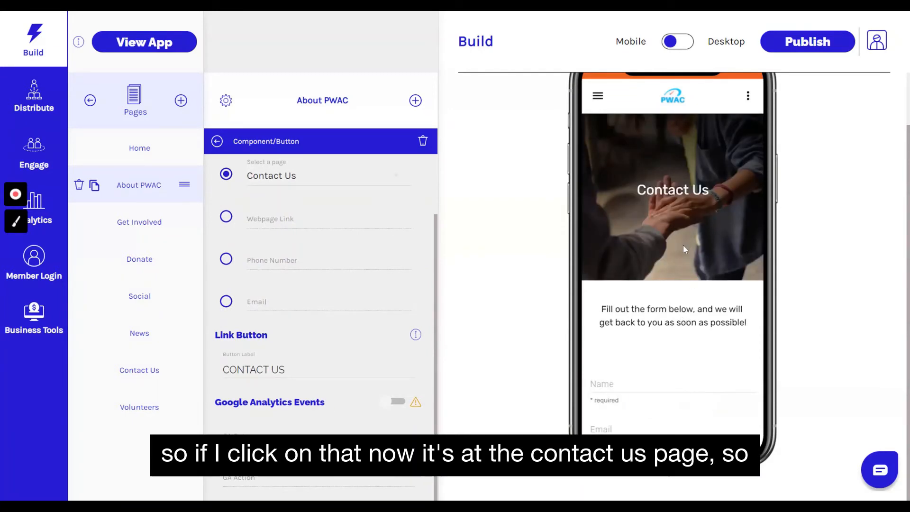
pyautogui.scroll(-4, 656, 260)
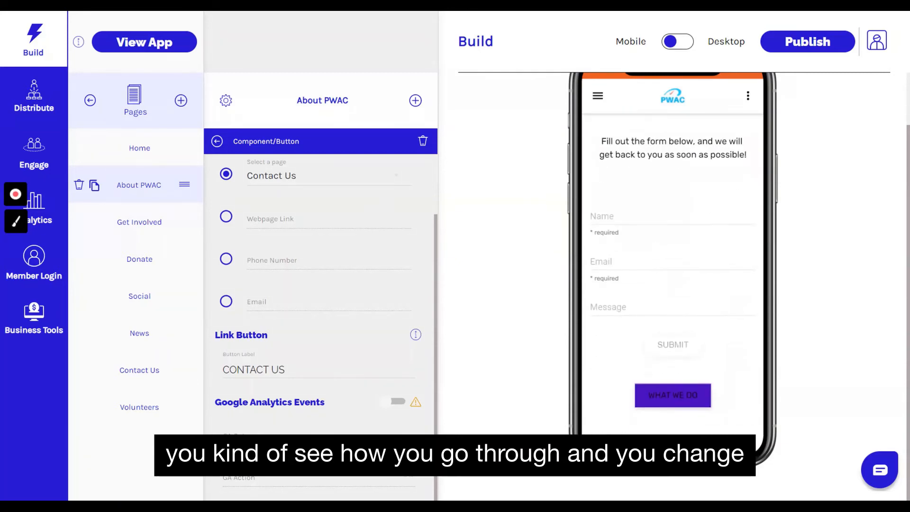
pyautogui.scroll(4, 656, 260)
# Switch the Contact Us page's header to the layout with the shortest image area and return to the component list
pyautogui.click(148, 374)
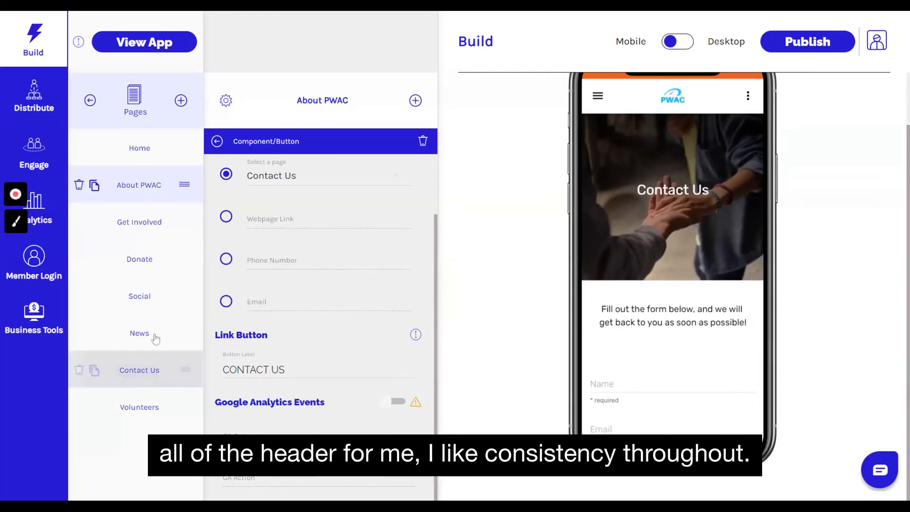
pyautogui.click(216, 141)
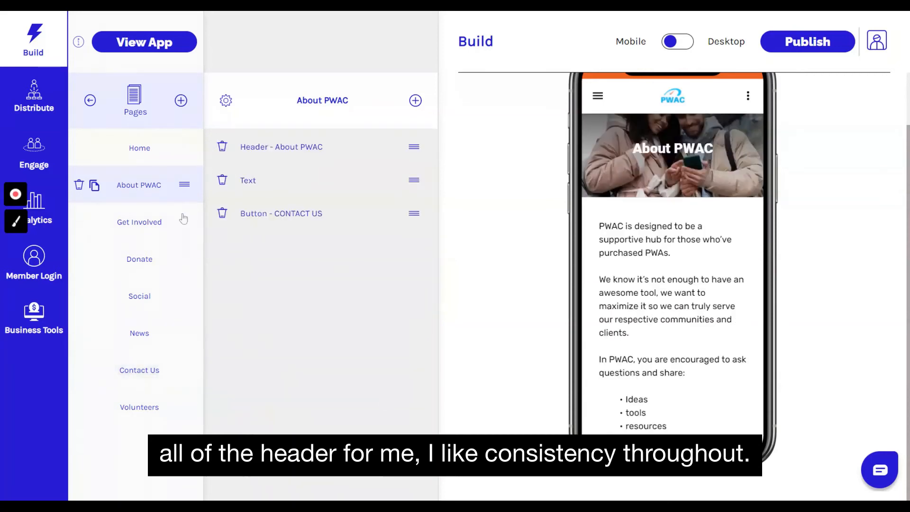
pyautogui.click(138, 371)
pyautogui.click(260, 145)
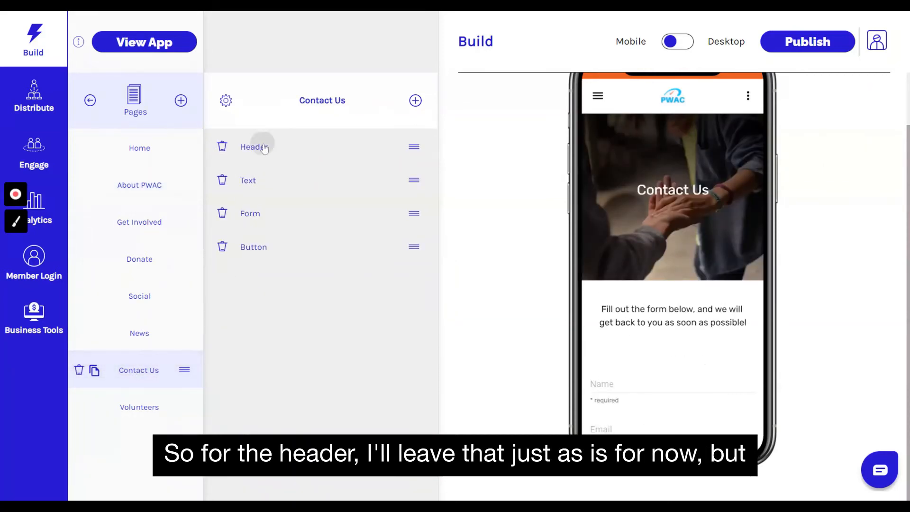
pyautogui.scroll(-3, 312, 278)
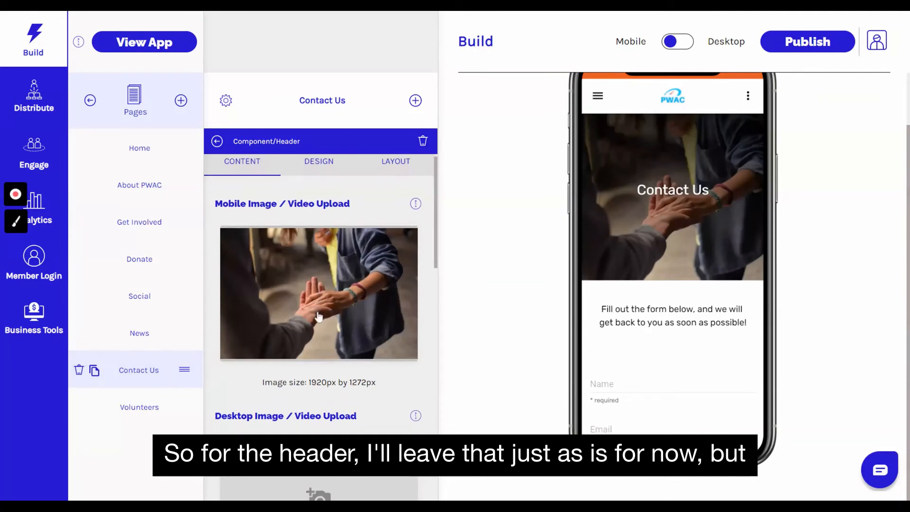
pyautogui.scroll(3, 331, 256)
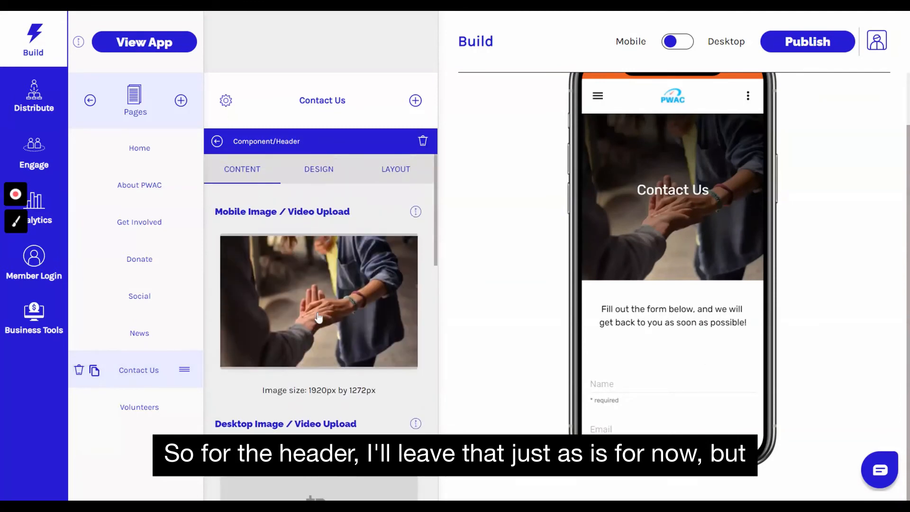
pyautogui.click(395, 169)
pyautogui.scroll(-3, 368, 355)
pyautogui.click(372, 352)
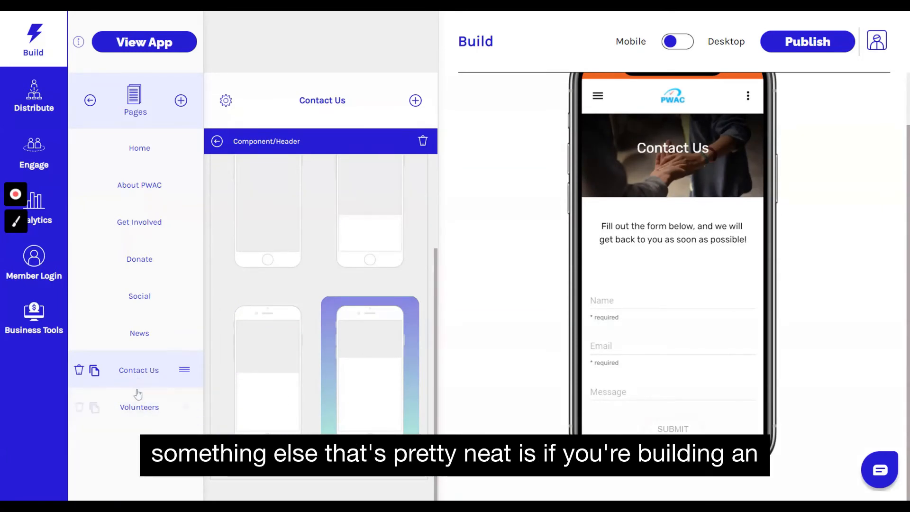
pyautogui.click(216, 143)
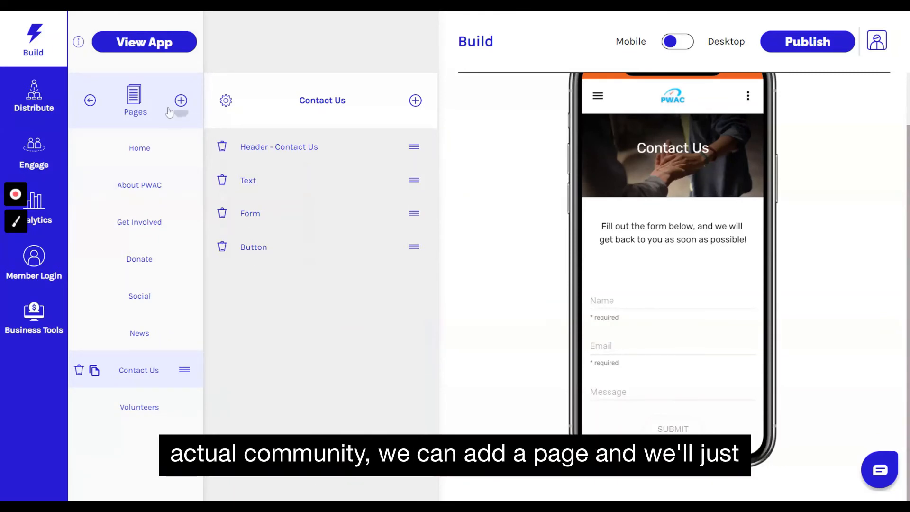
# Add a new standard page titled PWAC Forum
pyautogui.click(181, 100)
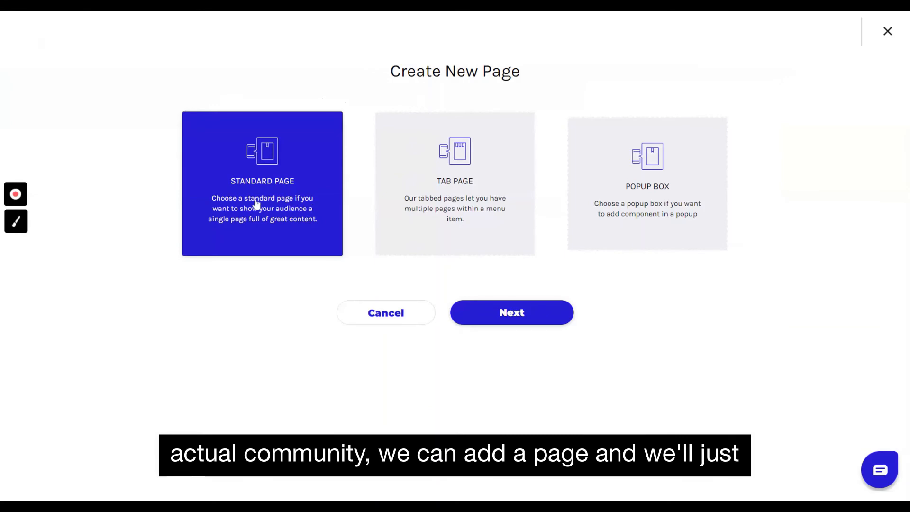
pyautogui.click(523, 318)
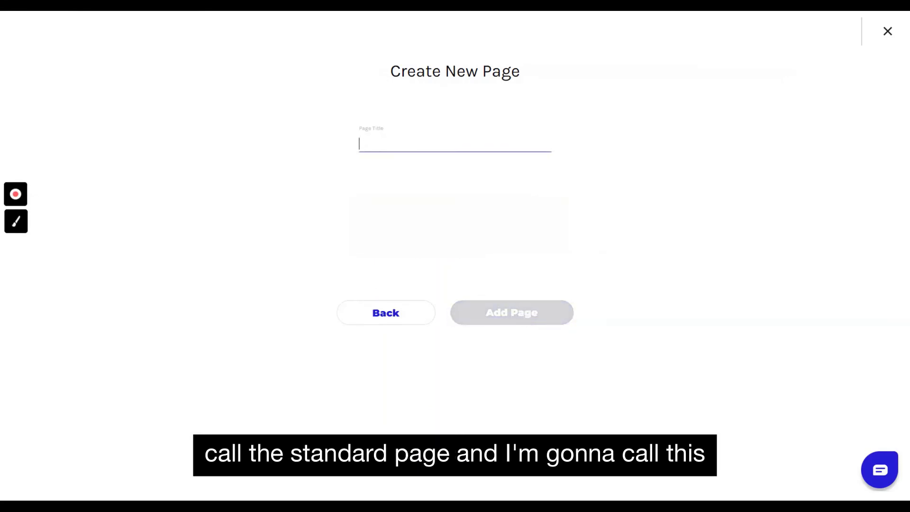
pyautogui.write('PWAC Forum')
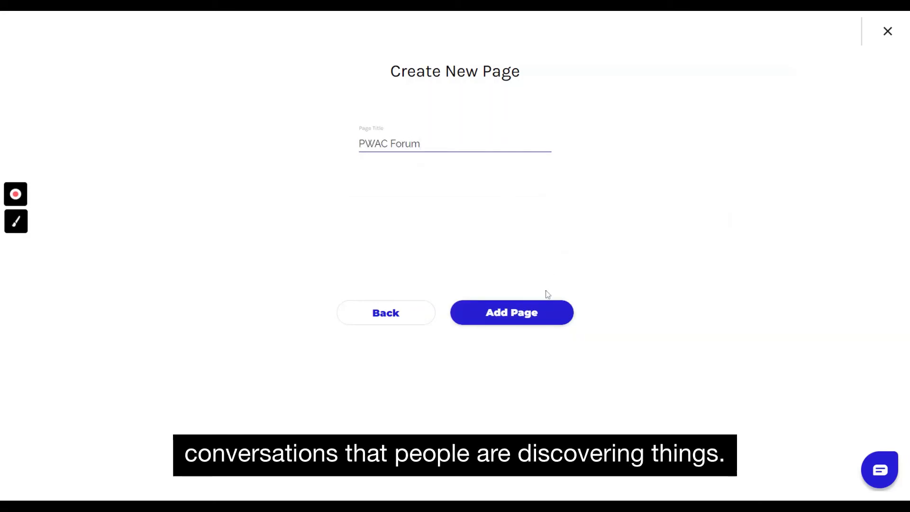
pyautogui.click(530, 317)
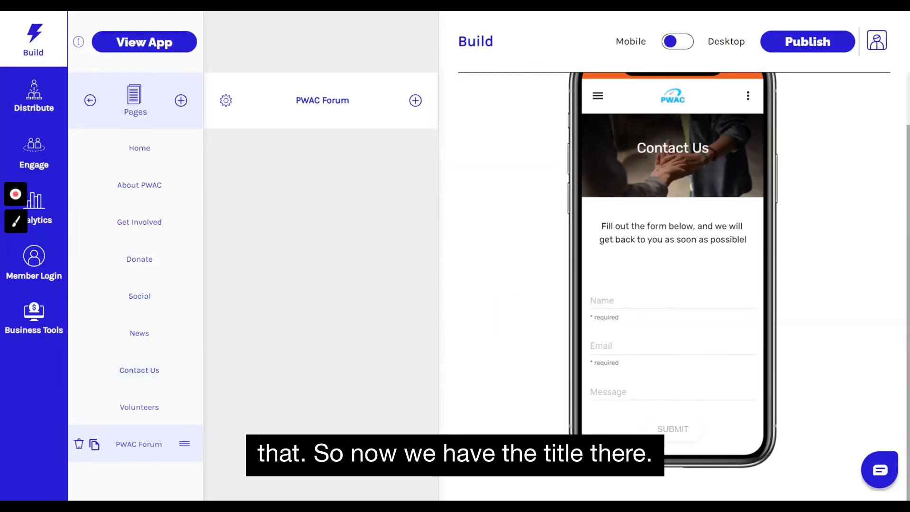
# Find the Forum component among the available components and add it to the PWAC Forum page
pyautogui.click(416, 100)
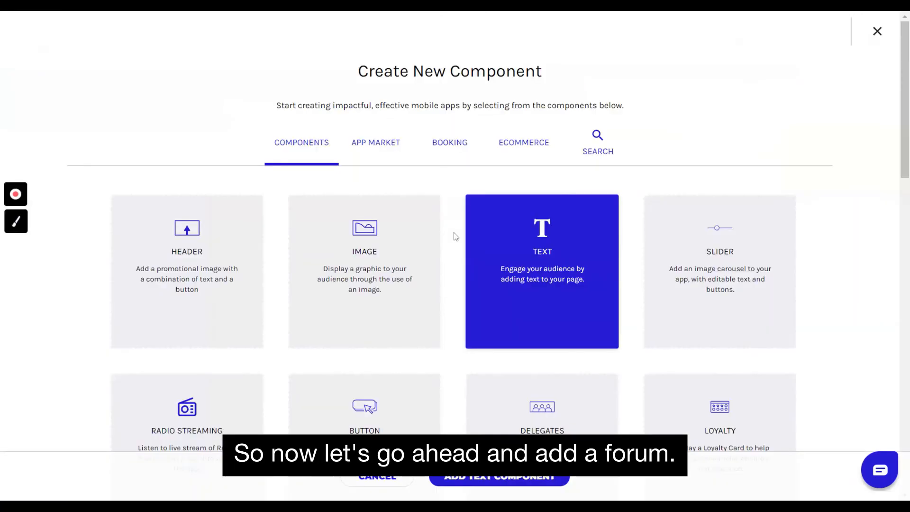
pyautogui.scroll(-2, 450, 242)
pyautogui.scroll(-5, 448, 246)
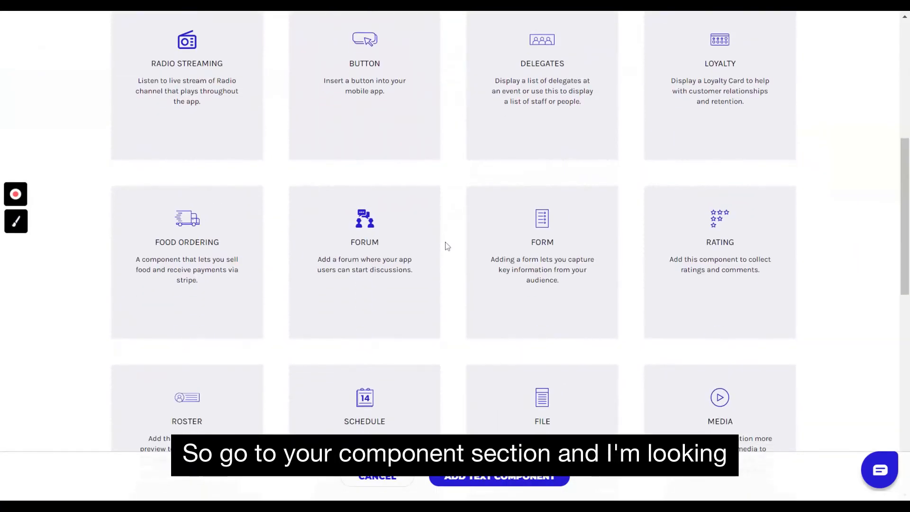
pyautogui.scroll(-4, 447, 246)
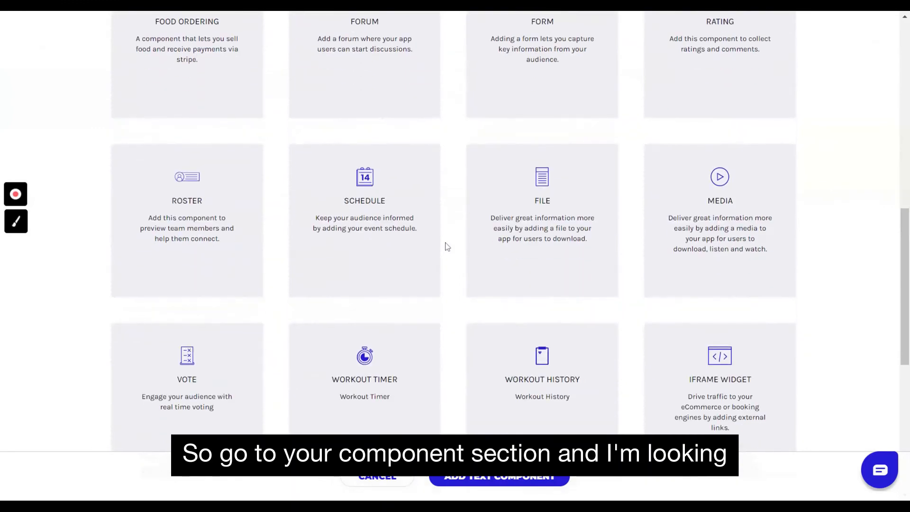
pyautogui.scroll(-6, 447, 246)
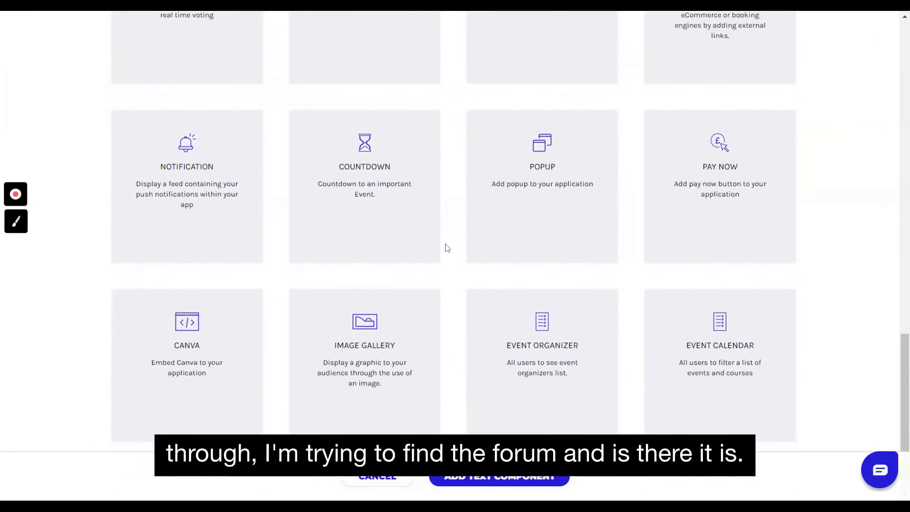
pyautogui.scroll(4, 451, 234)
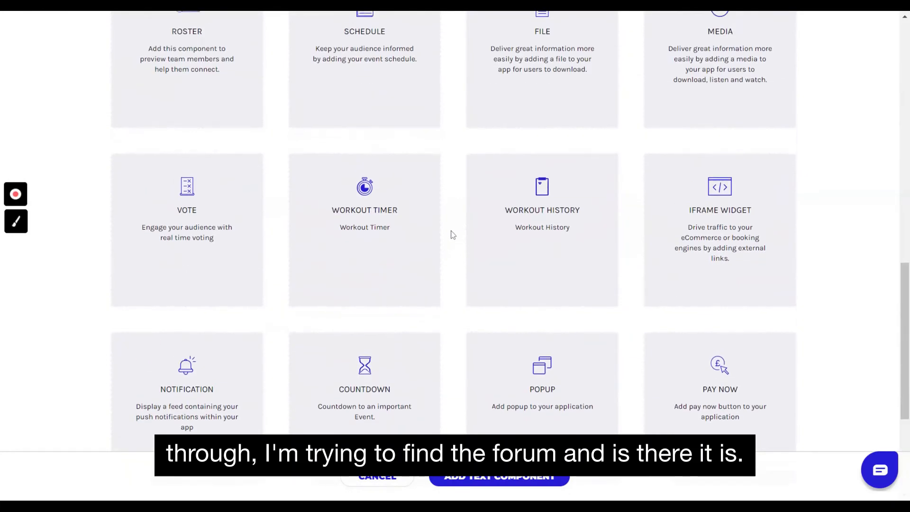
pyautogui.scroll(4, 451, 234)
pyautogui.scroll(4, 452, 234)
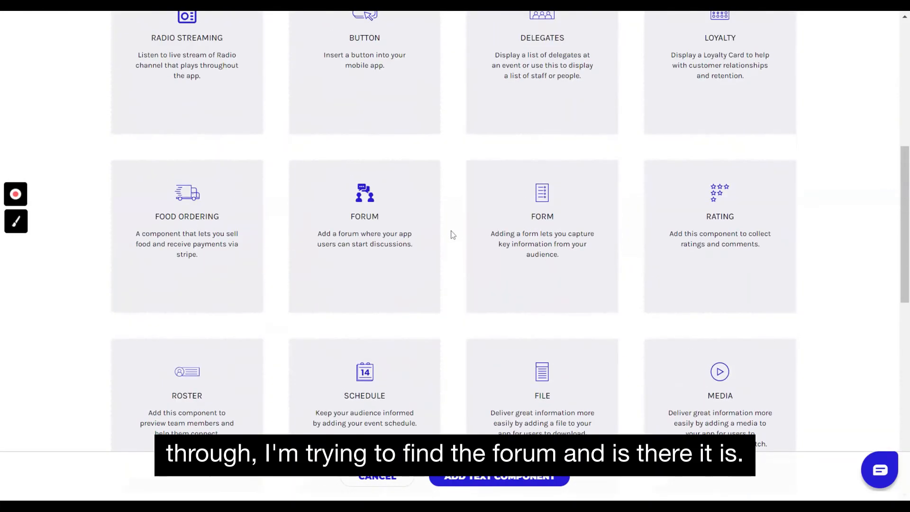
pyautogui.click(363, 291)
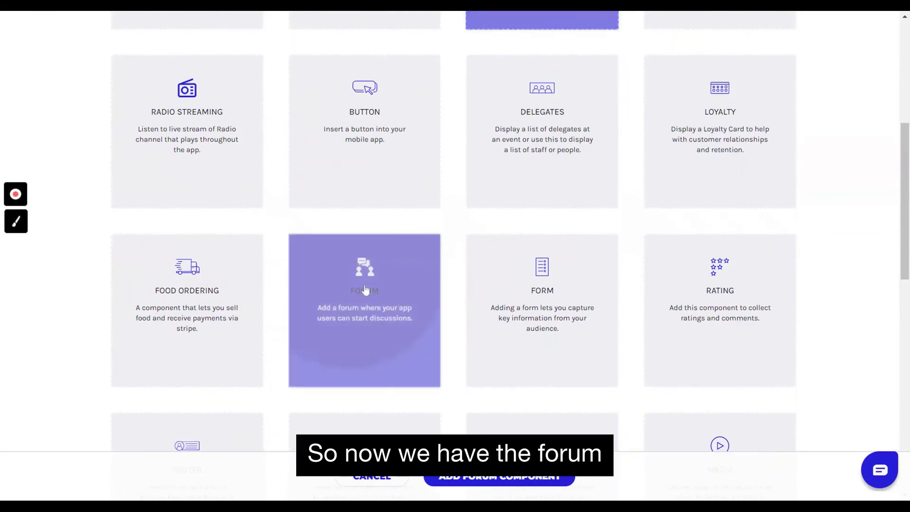
pyautogui.click(506, 484)
# Turn on the design override for the forum component and set its background colour to purple #760e9c
pyautogui.click(319, 169)
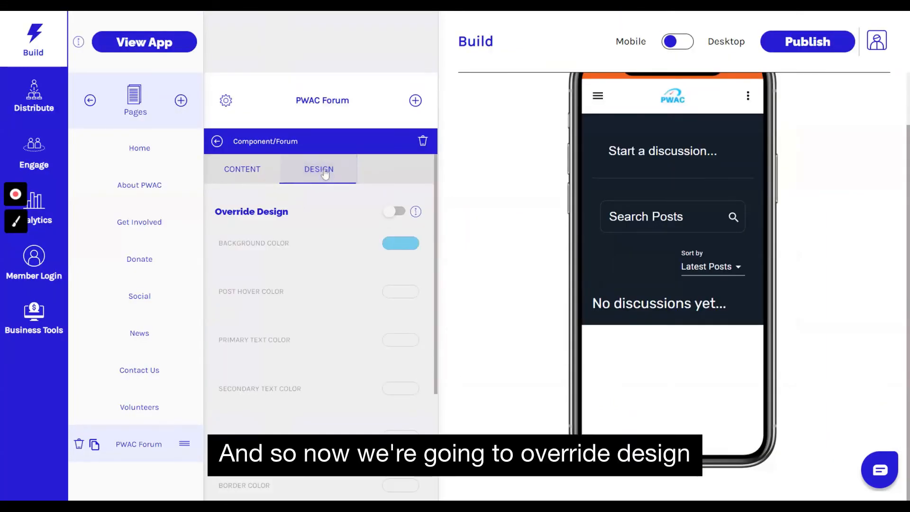
pyautogui.click(398, 212)
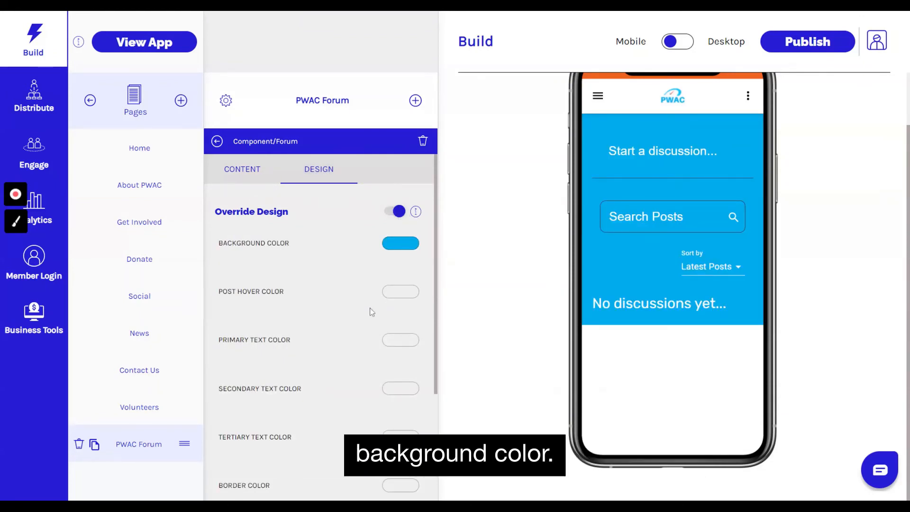
pyautogui.click(399, 247)
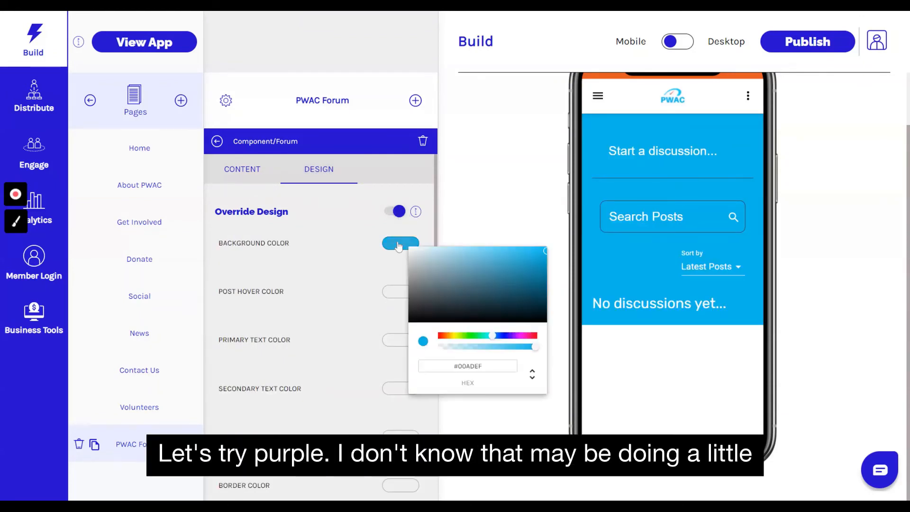
pyautogui.click(482, 365)
pyautogui.moveTo(482, 366); pyautogui.dragTo(453, 366)
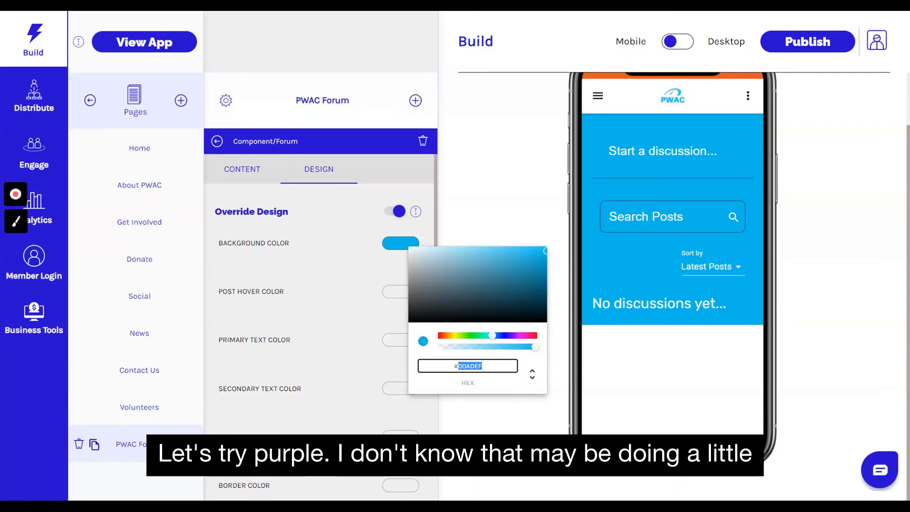
pyautogui.write('760')
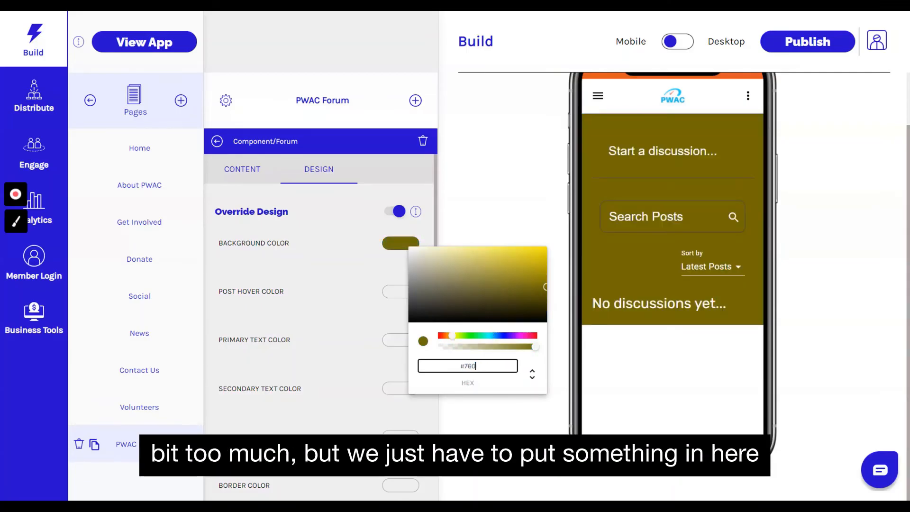
pyautogui.write('e9c')
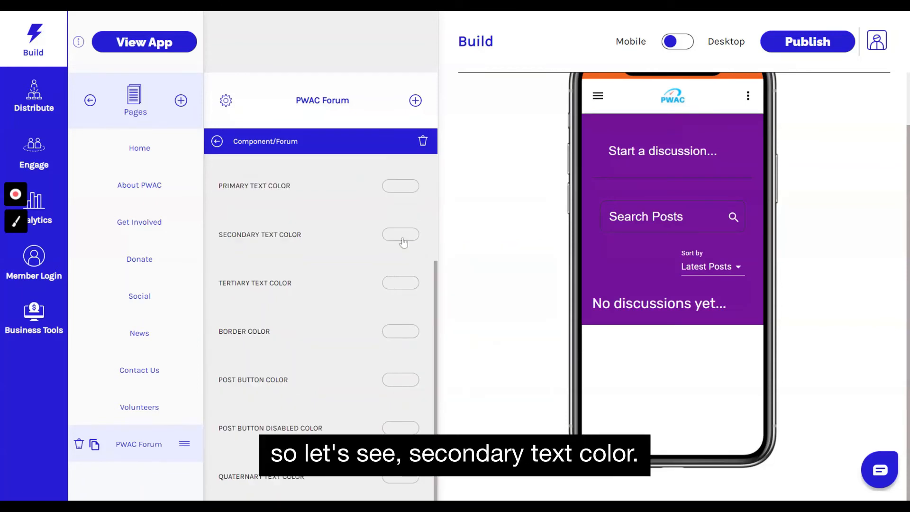
# Set the forum's secondary text colour to black #000000 and its post button colour to orange-red
pyautogui.click(402, 238)
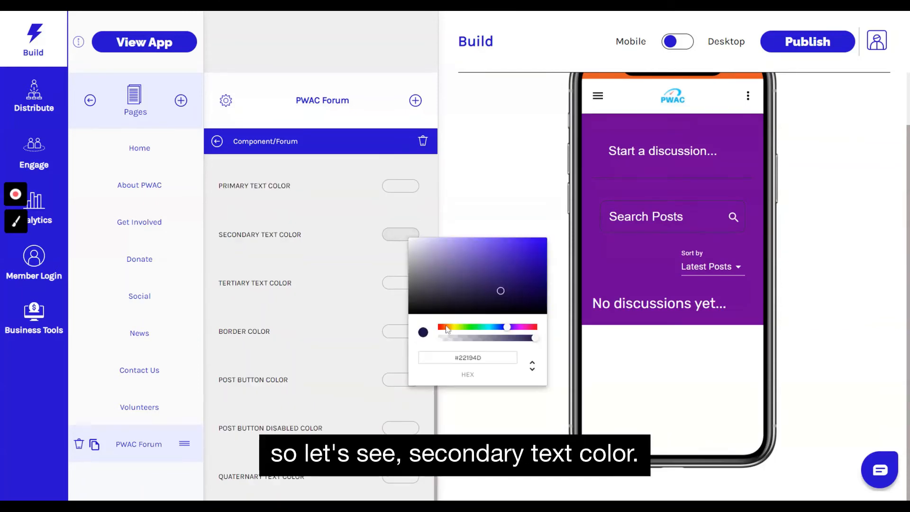
pyautogui.moveTo(483, 358); pyautogui.dragTo(459, 358)
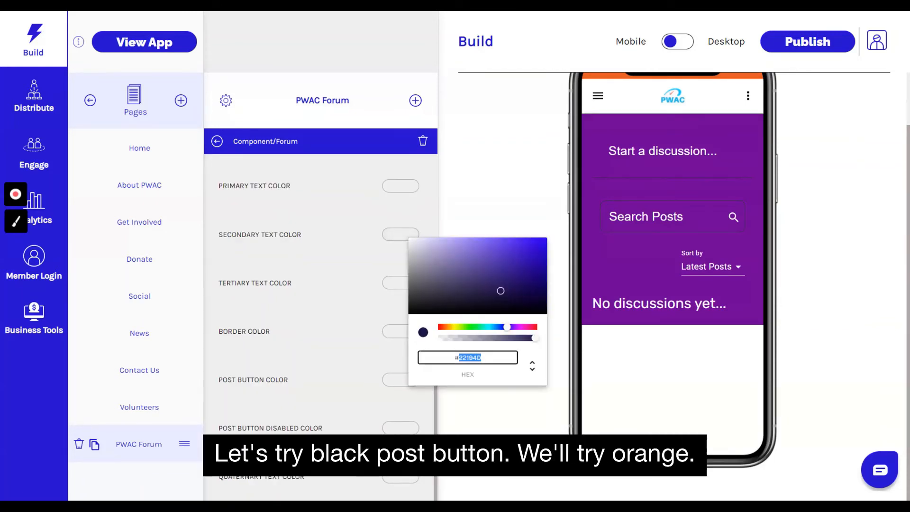
pyautogui.write('000000')
pyautogui.click(392, 422)
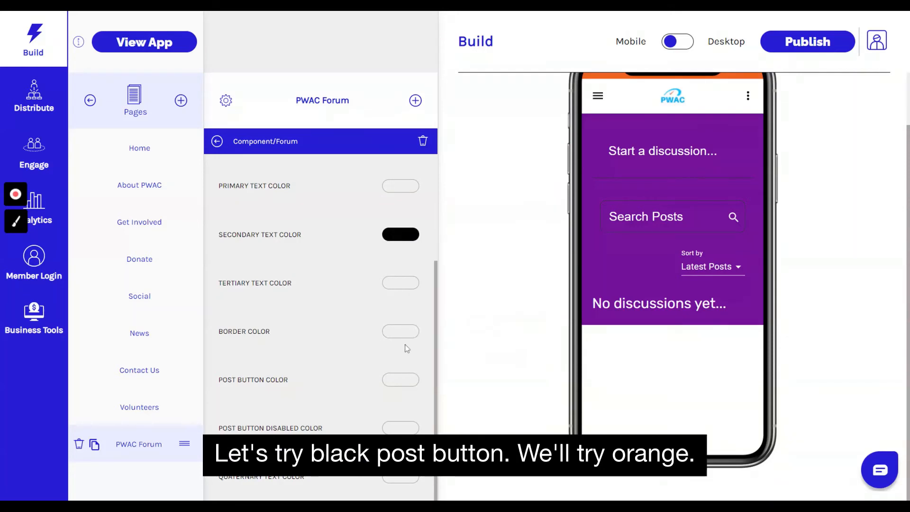
pyautogui.click(403, 379)
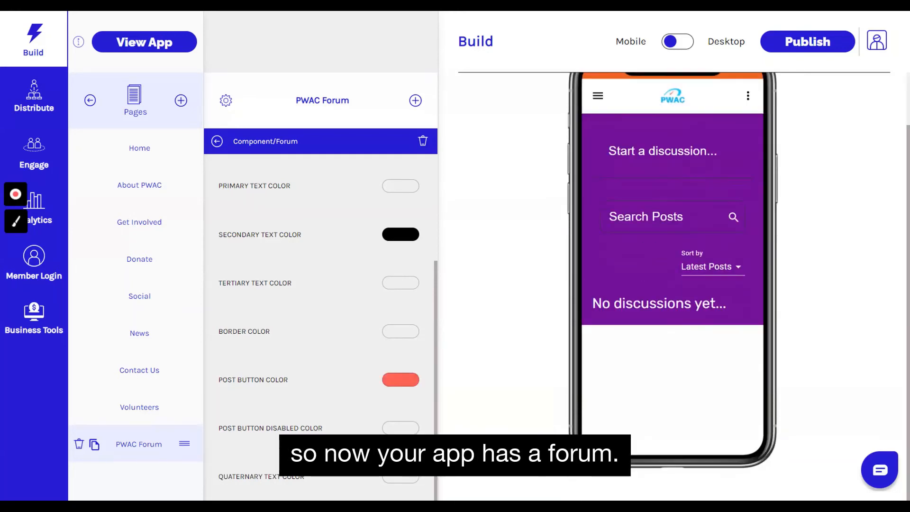
# Look through the Social page's Facebook, Twitter and Instagram tabs and their feeds in the phone preview
pyautogui.scroll(2, 690, 377)
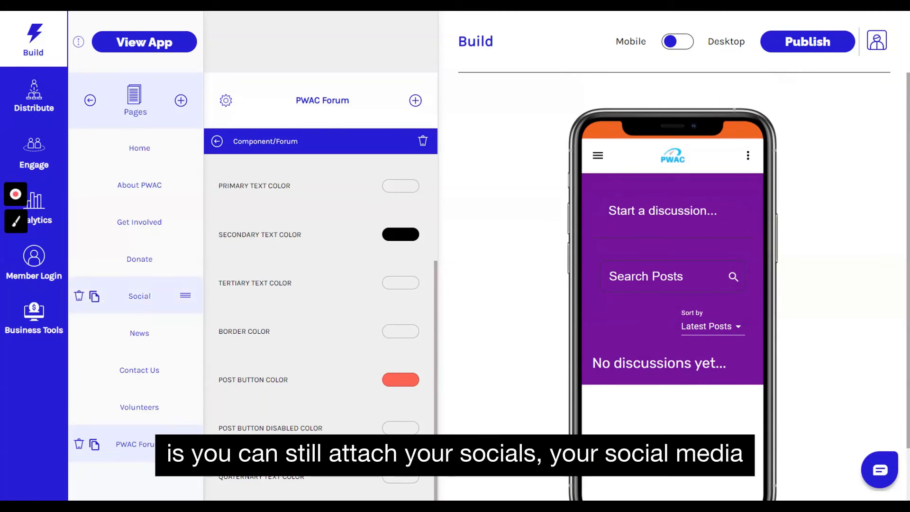
pyautogui.click(138, 302)
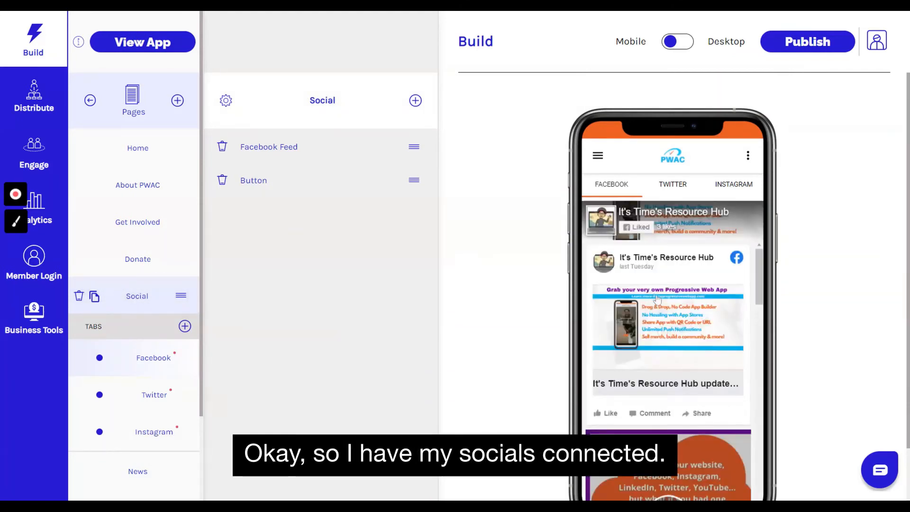
pyautogui.scroll(-10, 666, 337)
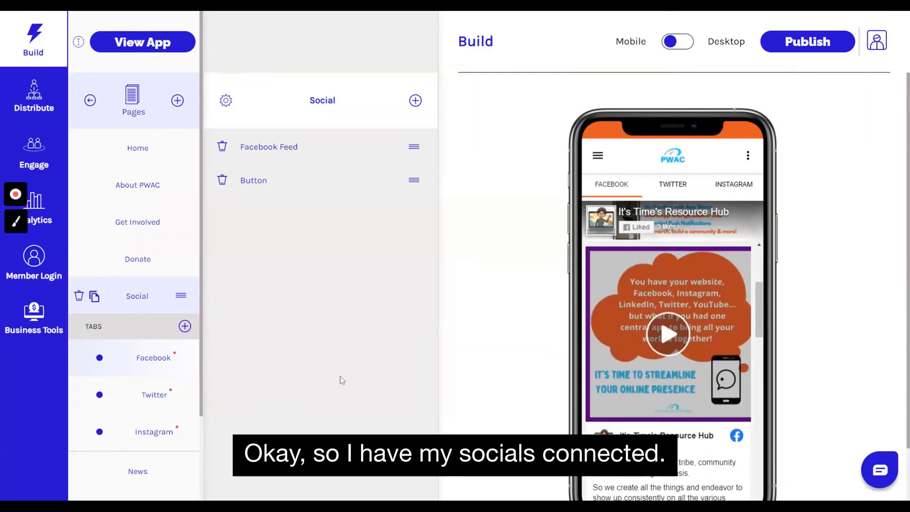
pyautogui.click(153, 395)
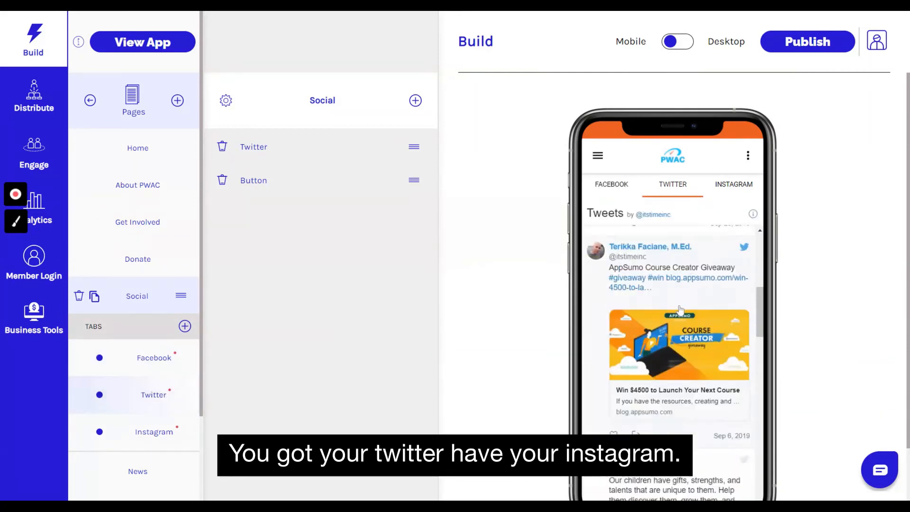
pyautogui.click(153, 432)
pyautogui.scroll(-10, 663, 355)
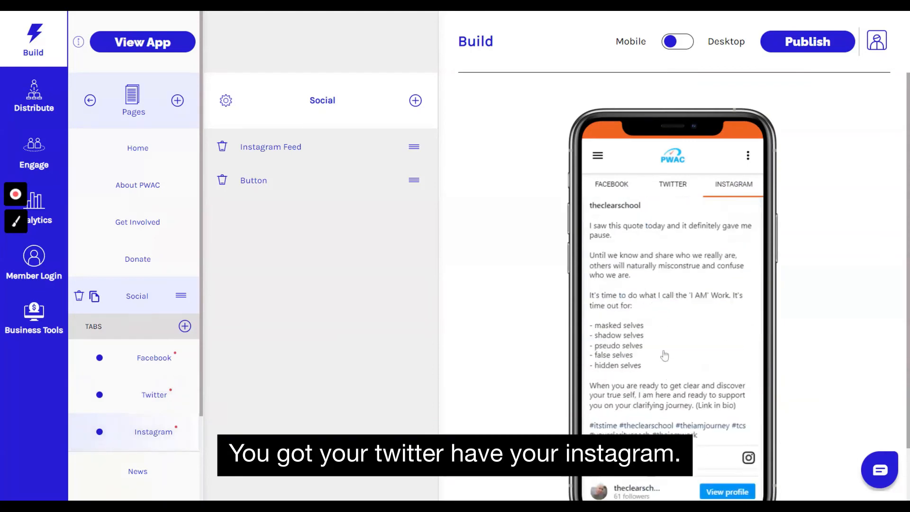
pyautogui.scroll(10, 672, 364)
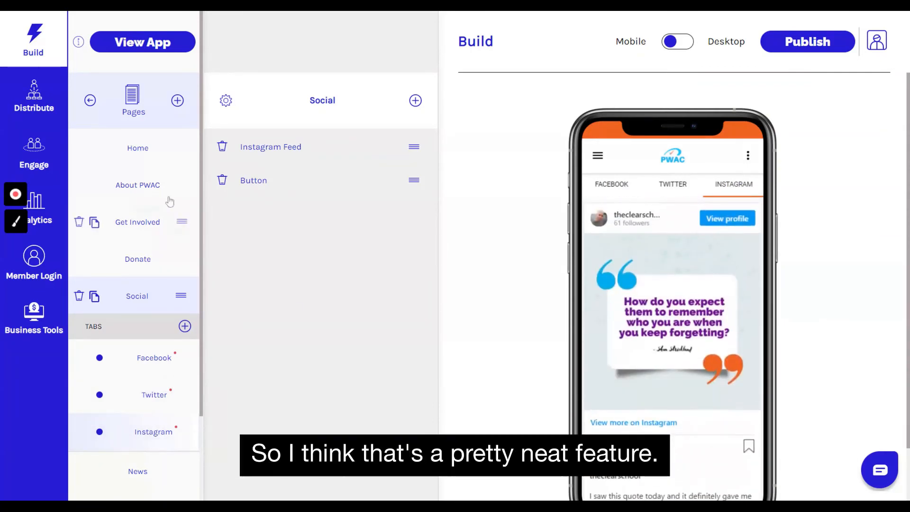
pyautogui.click(90, 100)
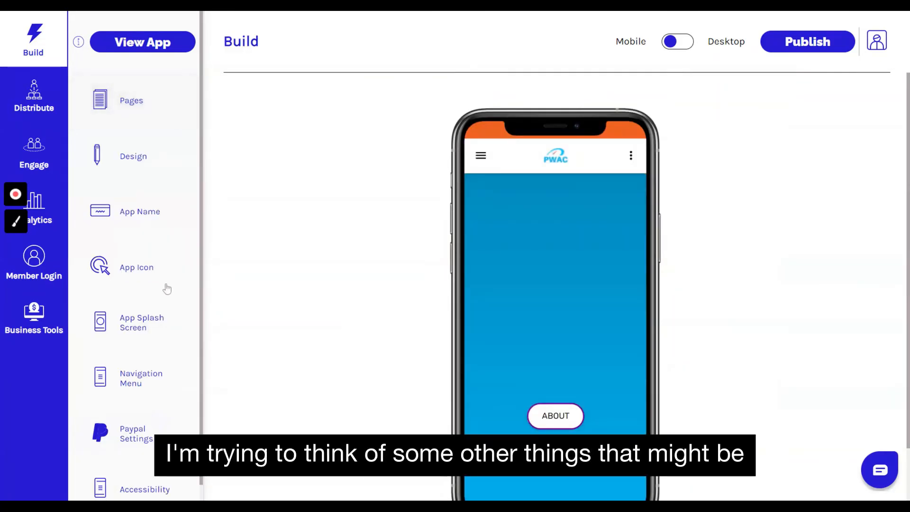
pyautogui.click(132, 100)
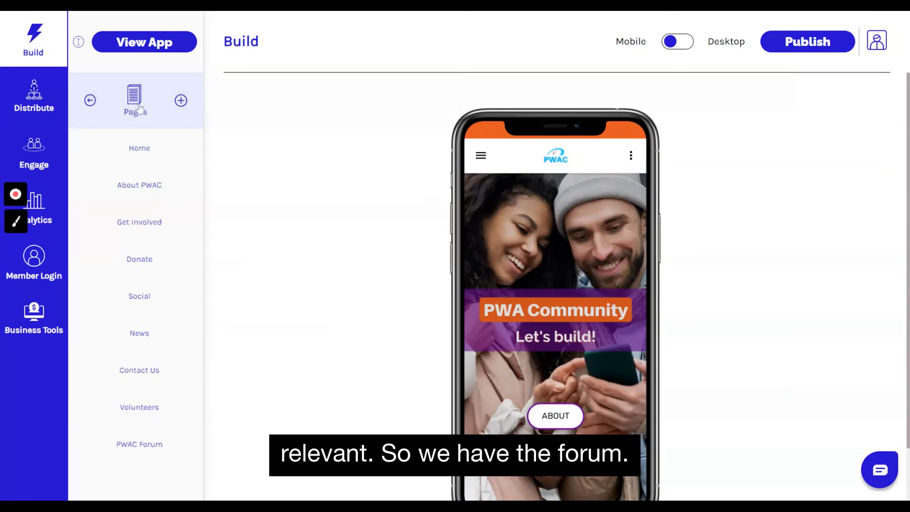
pyautogui.click(90, 100)
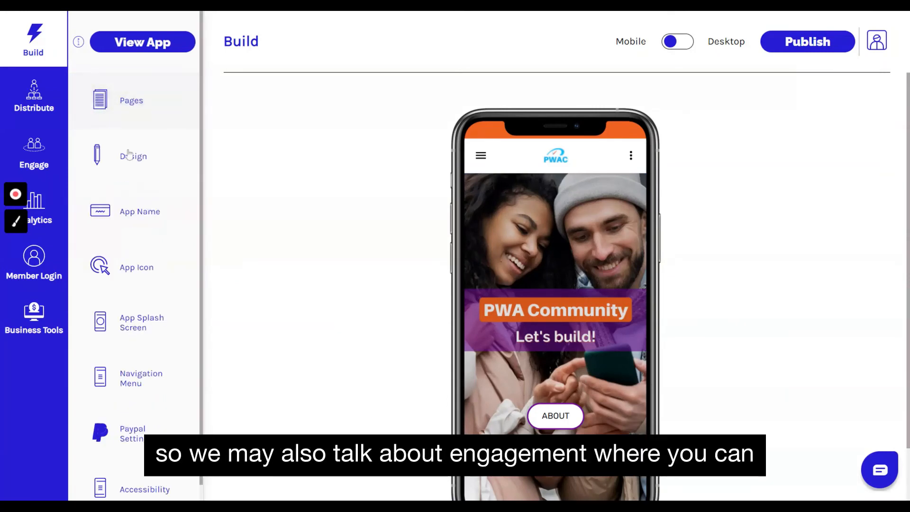
# Draft a push notification titled "Let's start building" with the message "Join the PWAC forum discussion now"
pyautogui.click(40, 154)
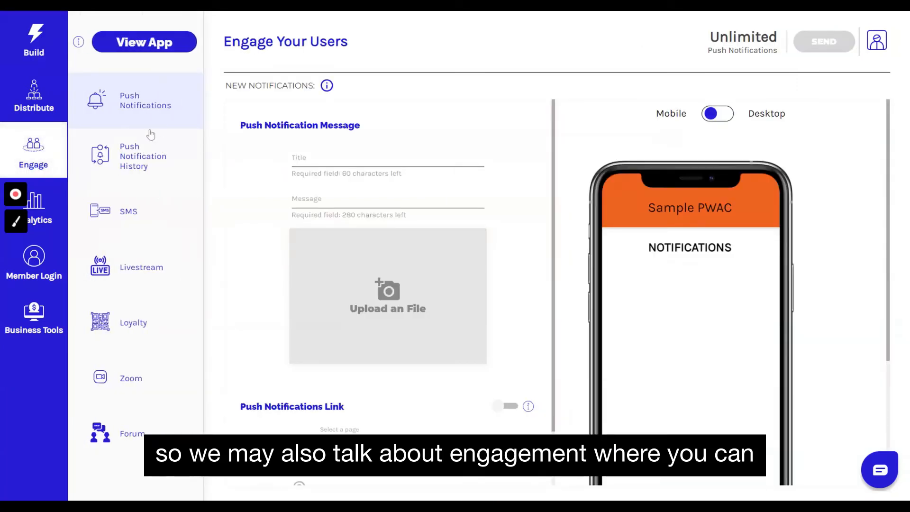
pyautogui.click(137, 110)
pyautogui.click(304, 158)
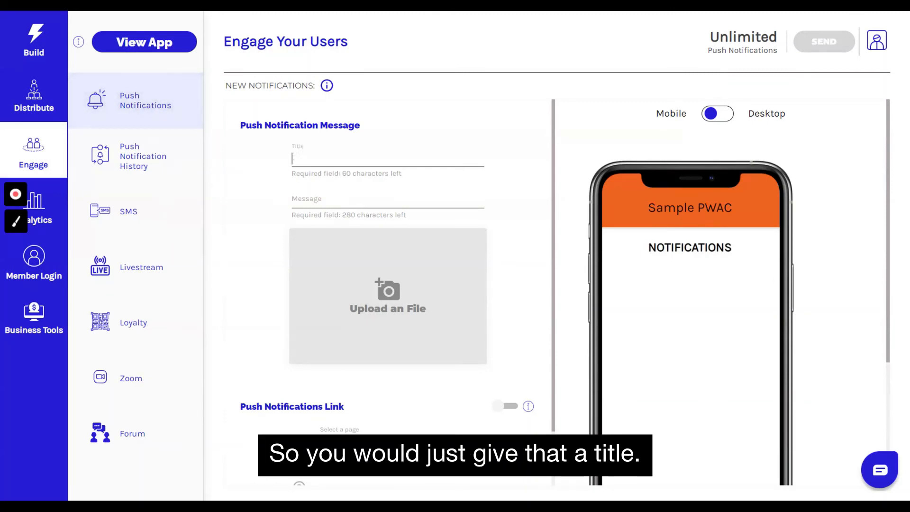
pyautogui.write('L')
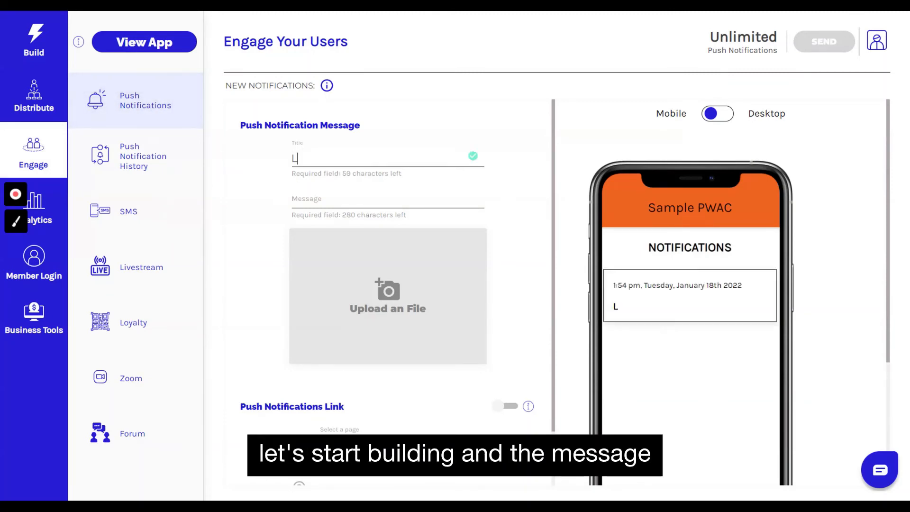
pyautogui.write("et's start building")
pyautogui.press('Tab')
pyautogui.write('J')
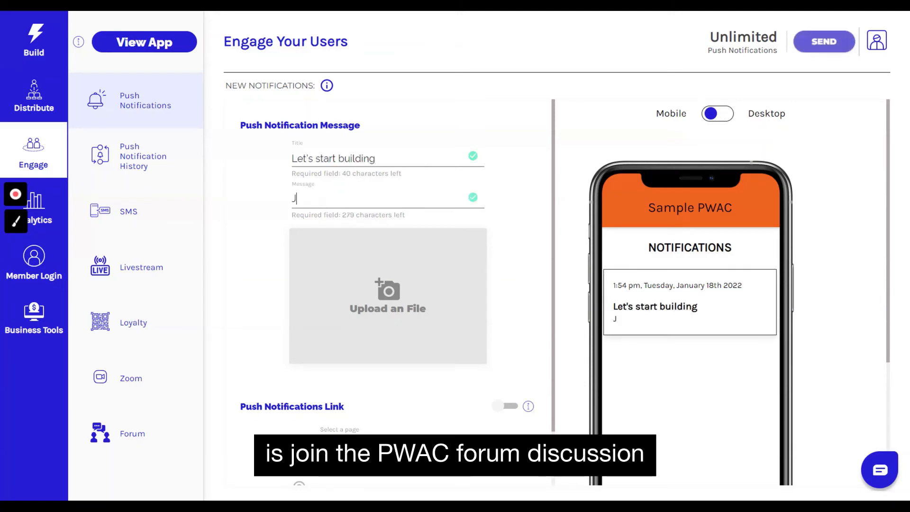
pyautogui.write('oin the ')
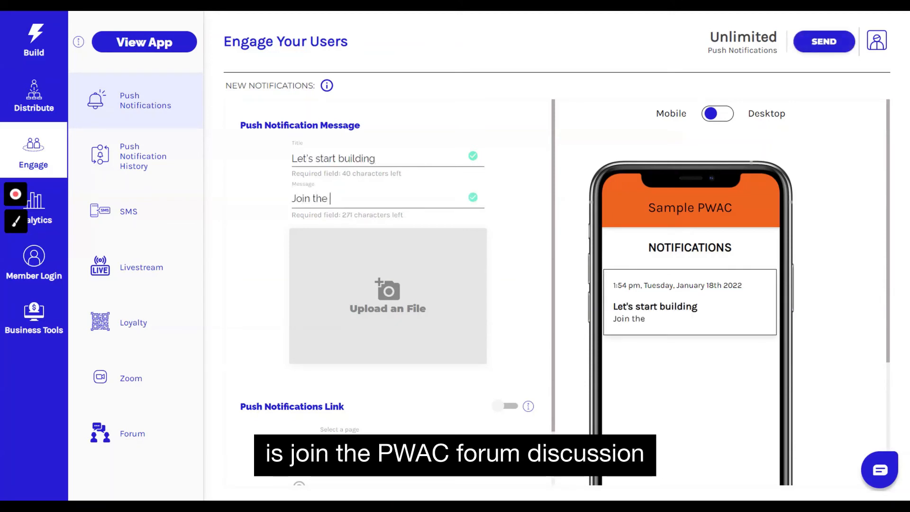
pyautogui.write('PWAC forum discussion now')
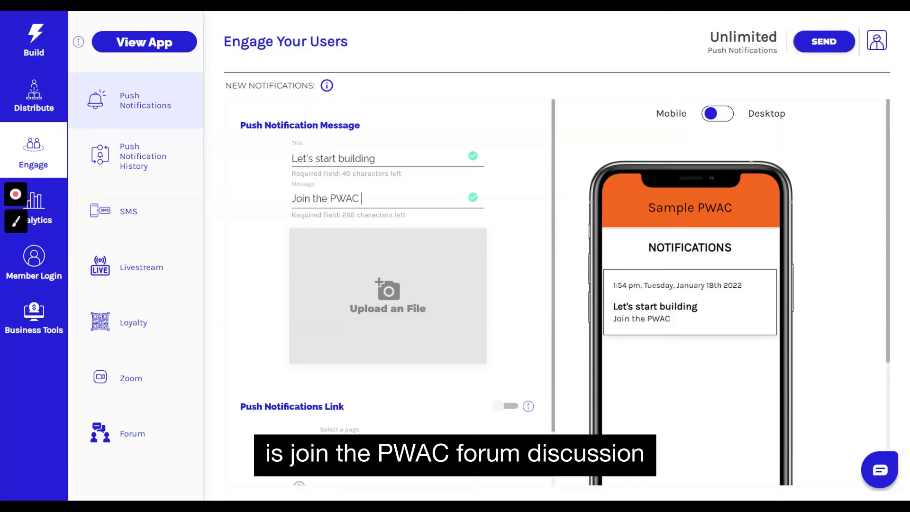
# Look over the push notification's image upload, link, scheduling, user filter and group filter options without setting any
pyautogui.click(445, 269)
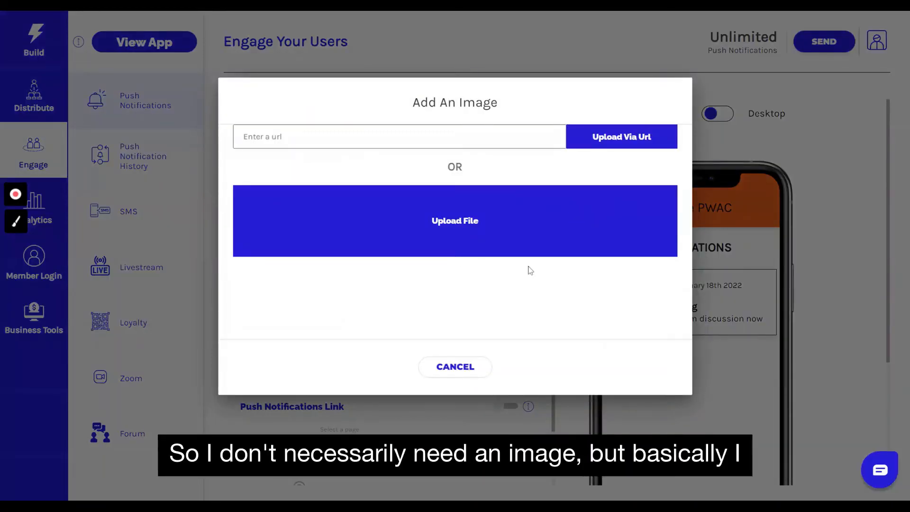
pyautogui.click(456, 368)
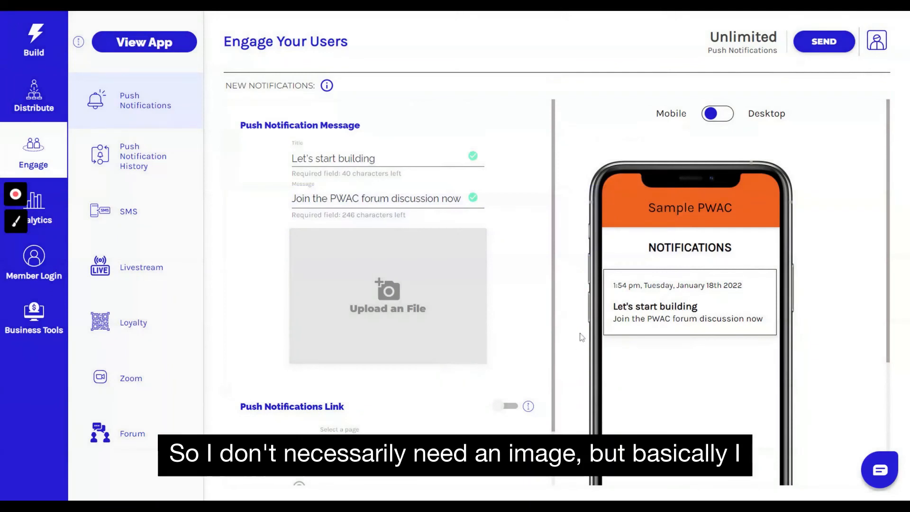
pyautogui.scroll(-3, 395, 352)
pyautogui.scroll(-5, 394, 351)
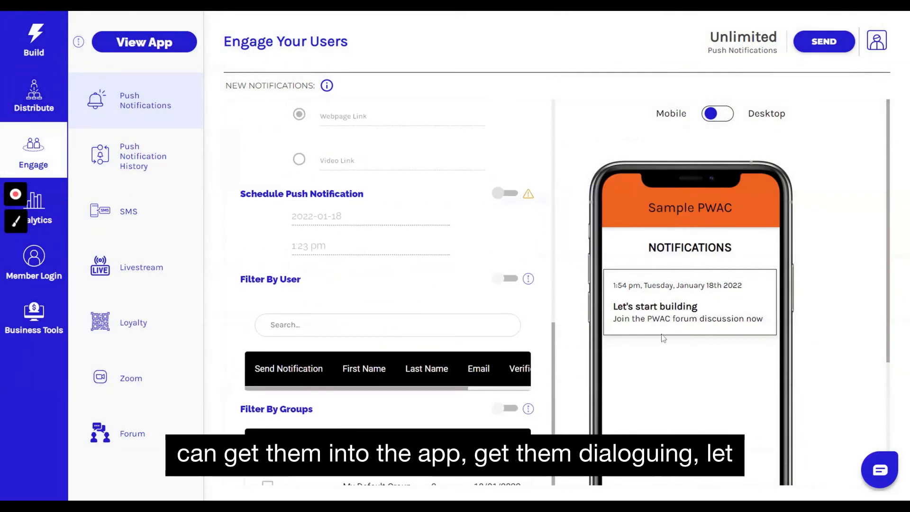
pyautogui.scroll(8, 409, 336)
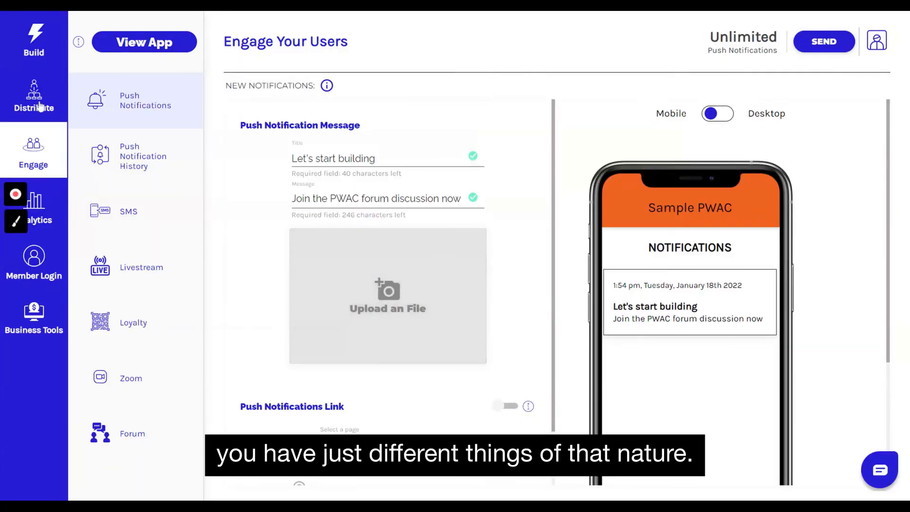
# Return to the app's page list and add a new standard page titled Book Me
pyautogui.click(38, 52)
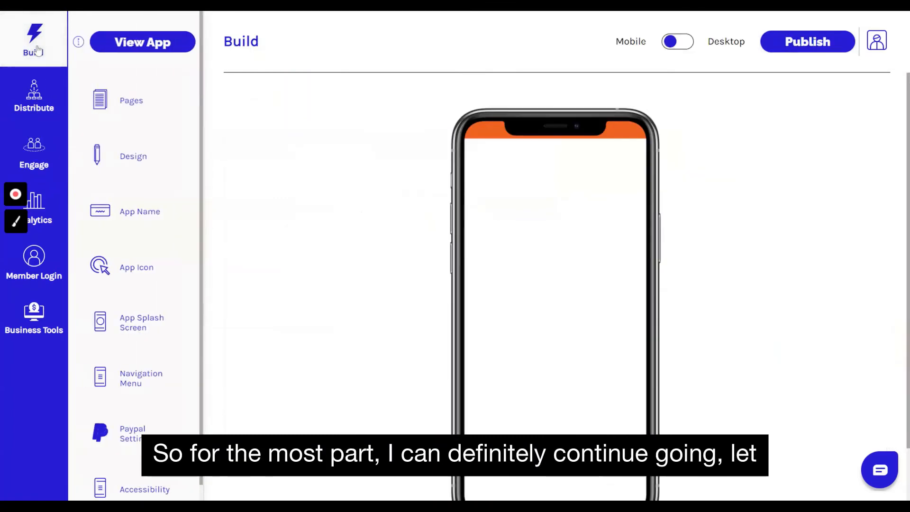
pyautogui.click(125, 101)
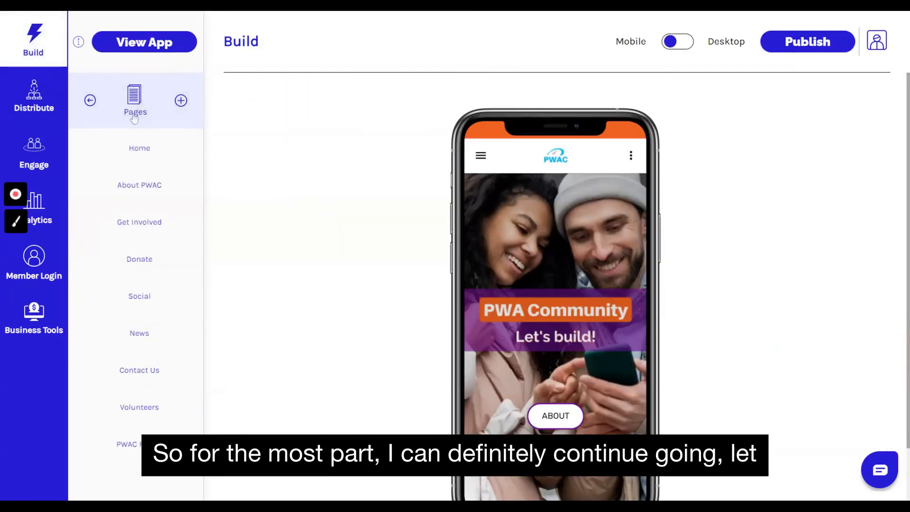
pyautogui.click(181, 102)
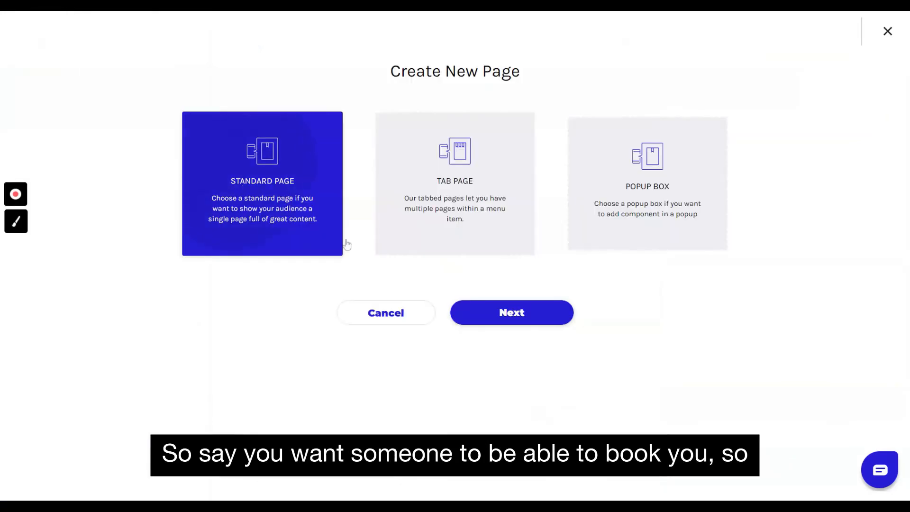
pyautogui.click(518, 316)
pyautogui.click(465, 144)
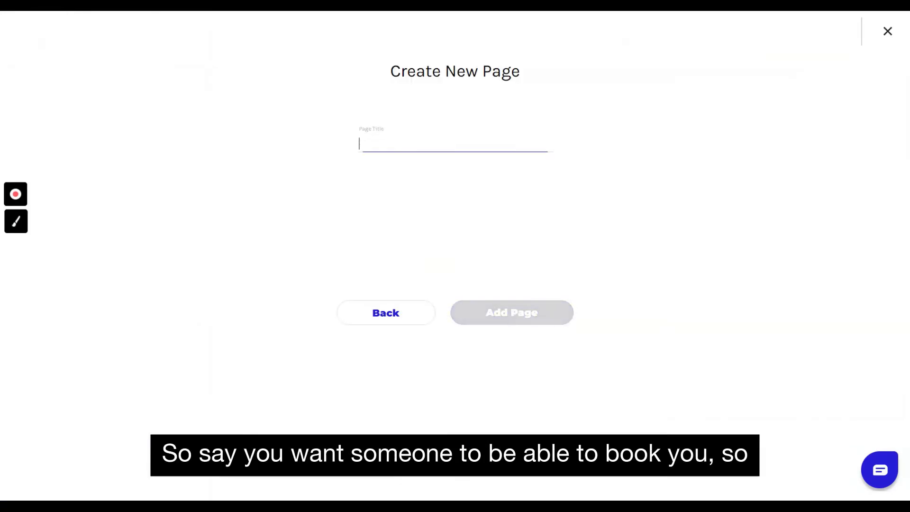
pyautogui.write('Book M')
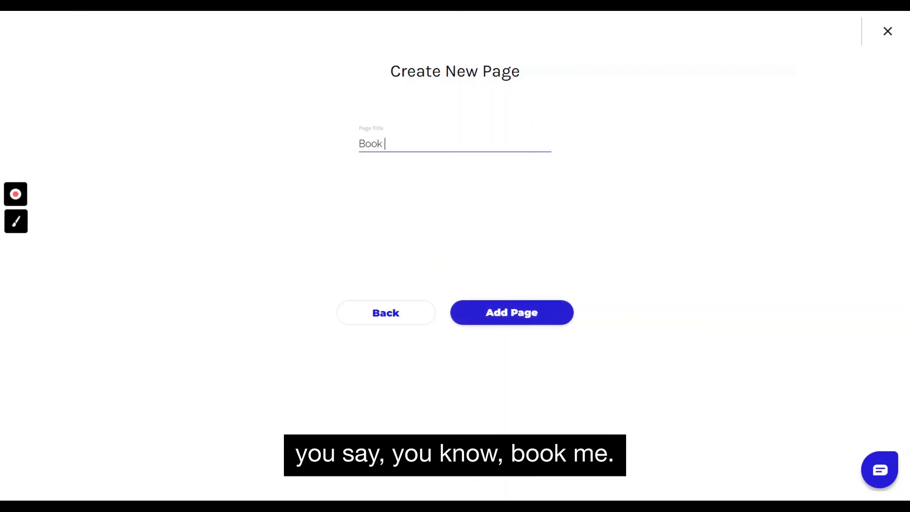
pyautogui.write('e')
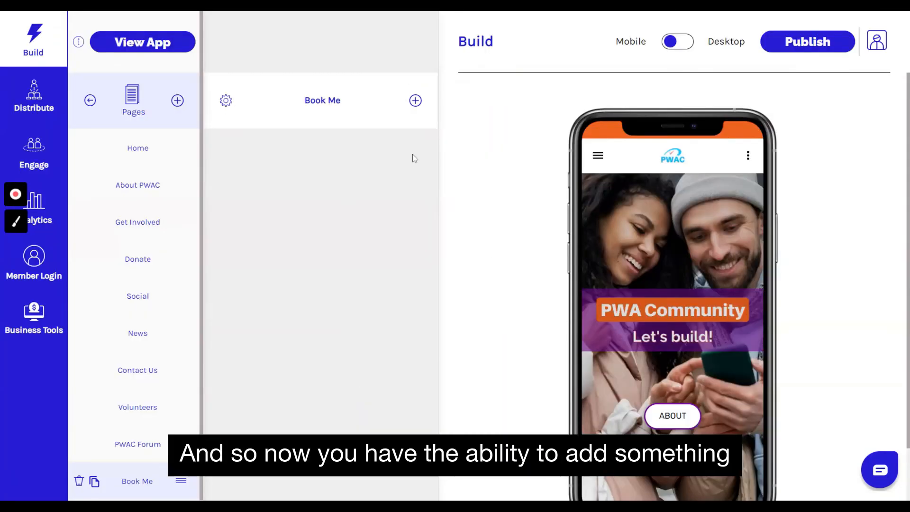
# Add an iFrame Widget component to the Book Me page
pyautogui.click(416, 100)
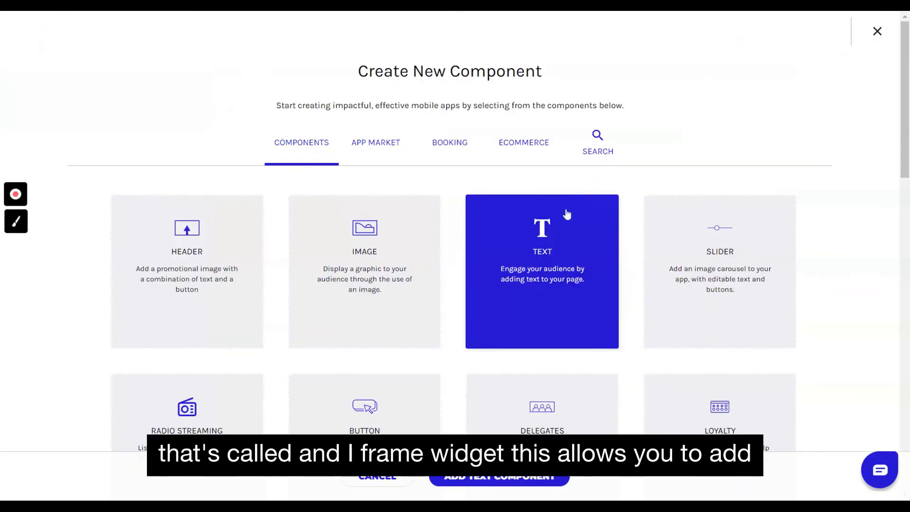
pyautogui.scroll(-10, 620, 285)
pyautogui.scroll(-5, 634, 284)
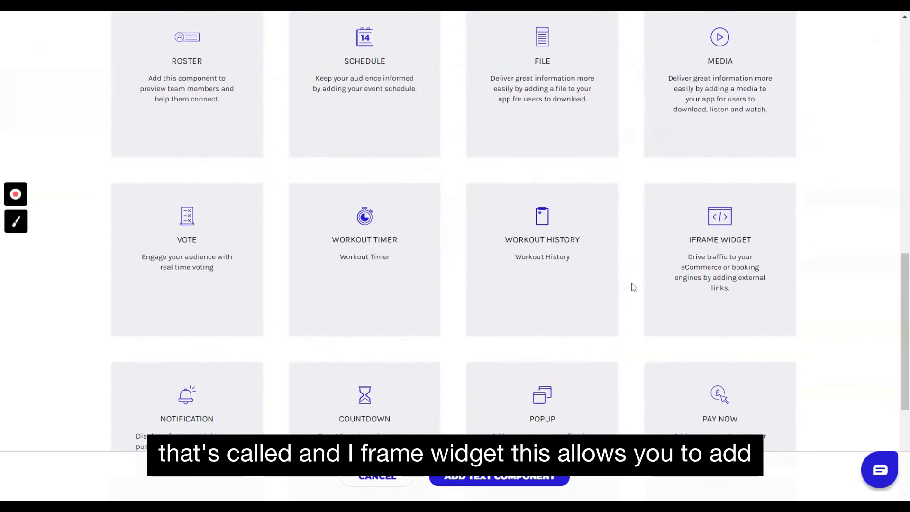
pyautogui.click(729, 225)
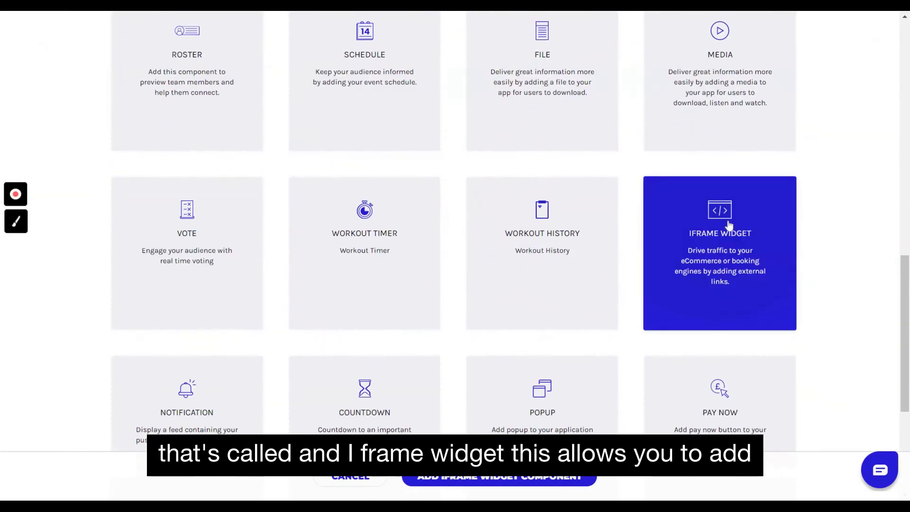
pyautogui.click(545, 482)
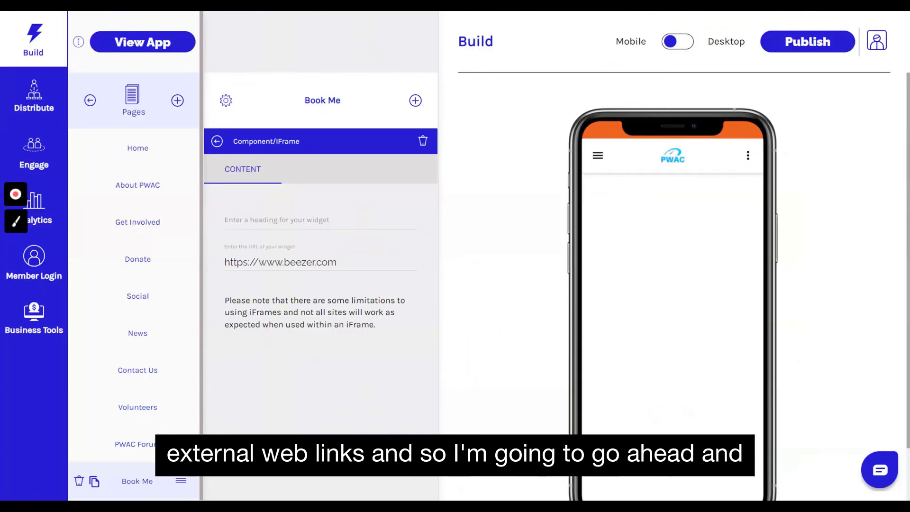
pyautogui.moveTo(338, 262); pyautogui.dragTo(224, 262)
pyautogui.press('BackSpace')
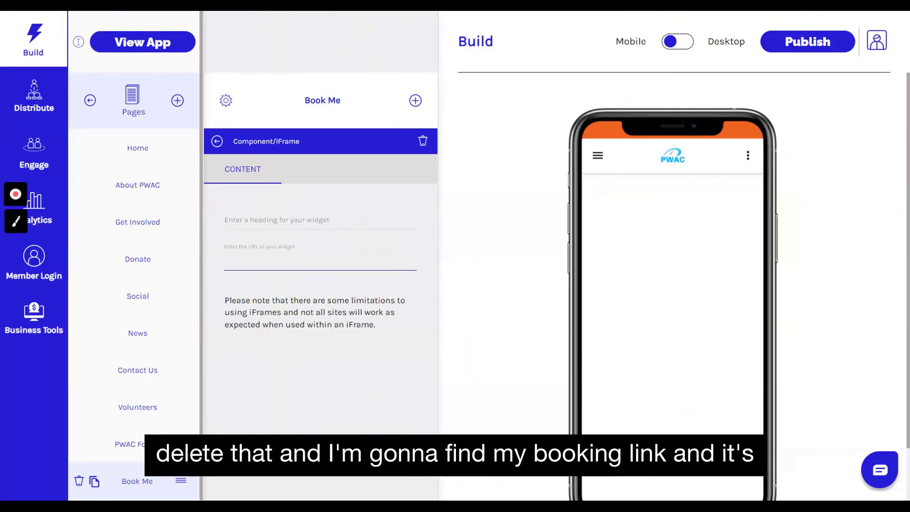
pyautogui.click(850, 12)
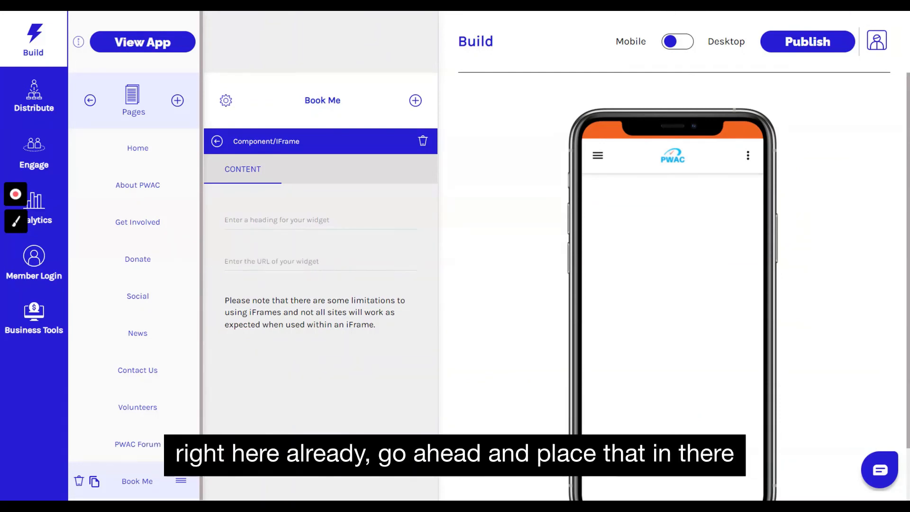
pyautogui.click(237, 262)
pyautogui.write('https://cal.com/itstimeinc/15-minute-meeting')
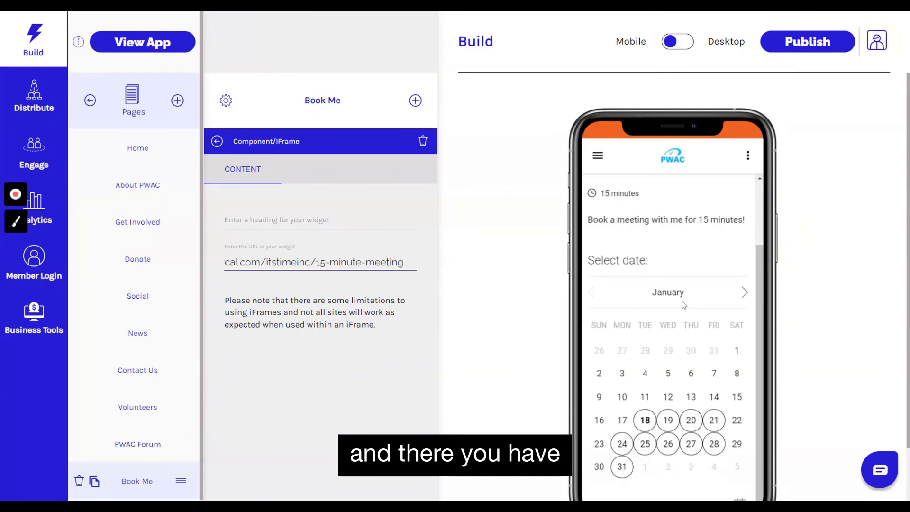
pyautogui.scroll(-1, 686, 326)
pyautogui.scroll(1, 686, 326)
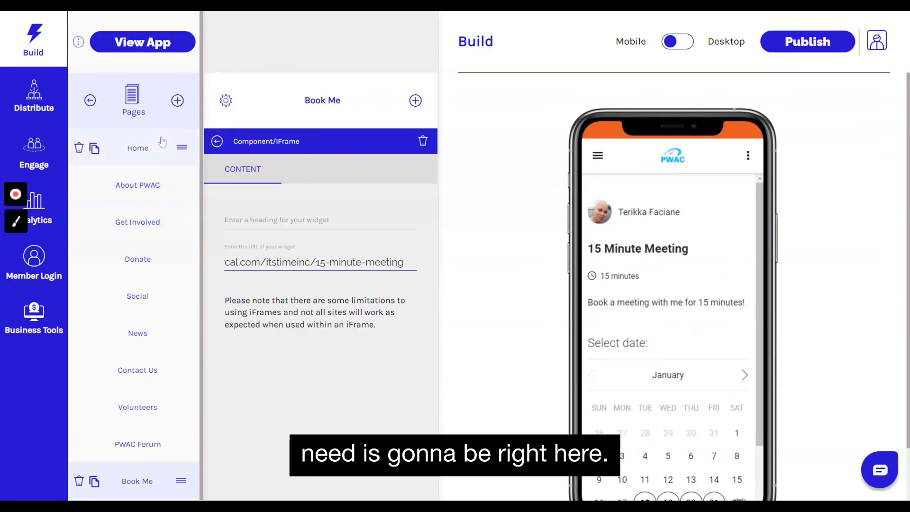
# Delete the Volunteers page and move Get Involved below Donate in the page list
pyautogui.click(151, 341)
pyautogui.click(143, 407)
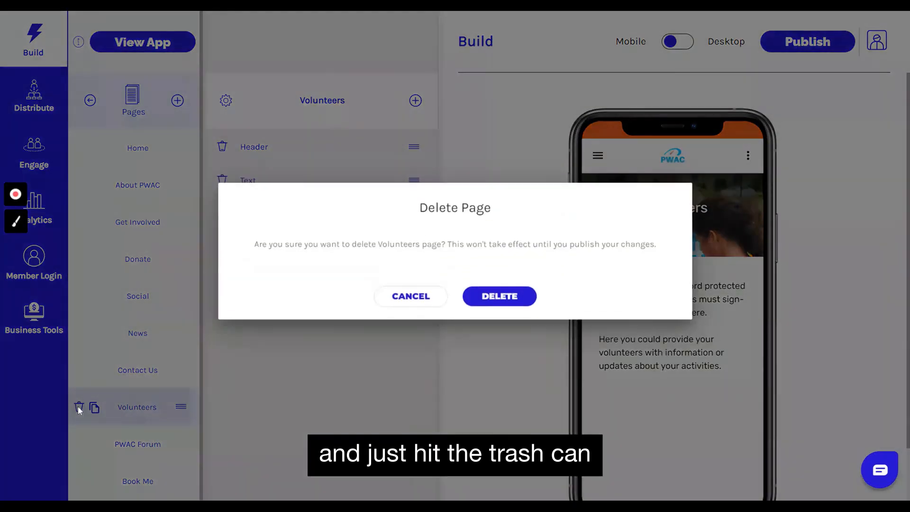
pyautogui.click(79, 406)
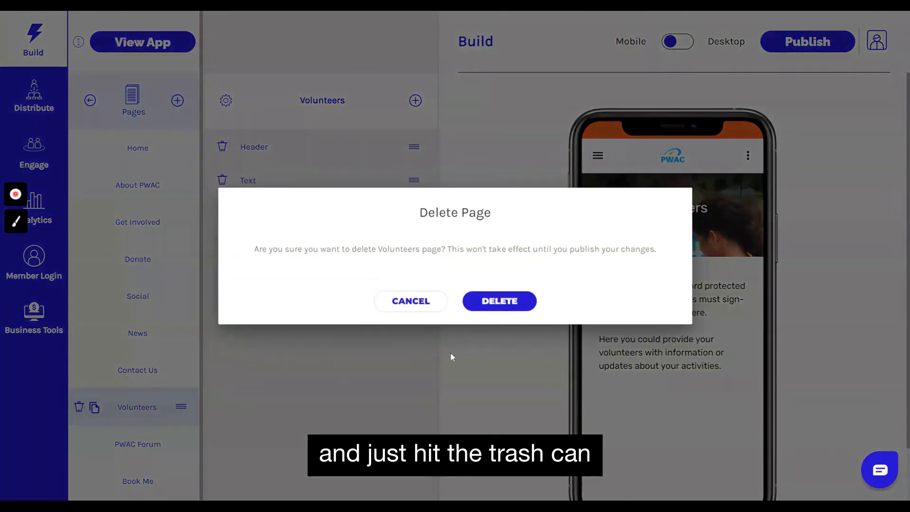
pyautogui.click(513, 300)
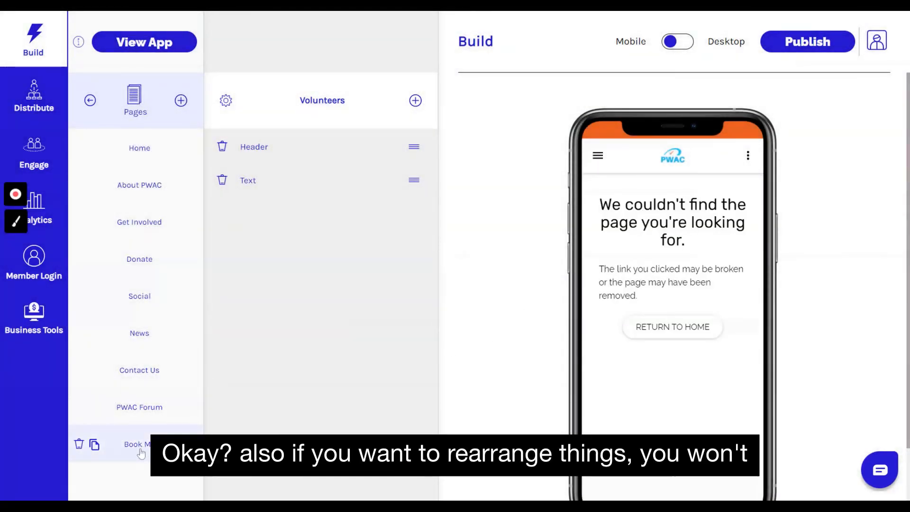
pyautogui.moveTo(145, 226)
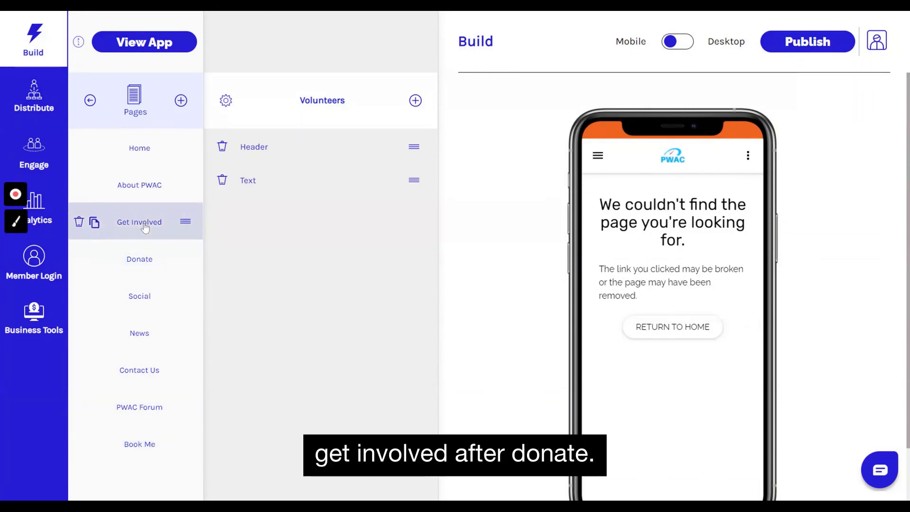
pyautogui.moveTo(145, 227); pyautogui.dragTo(145, 270)
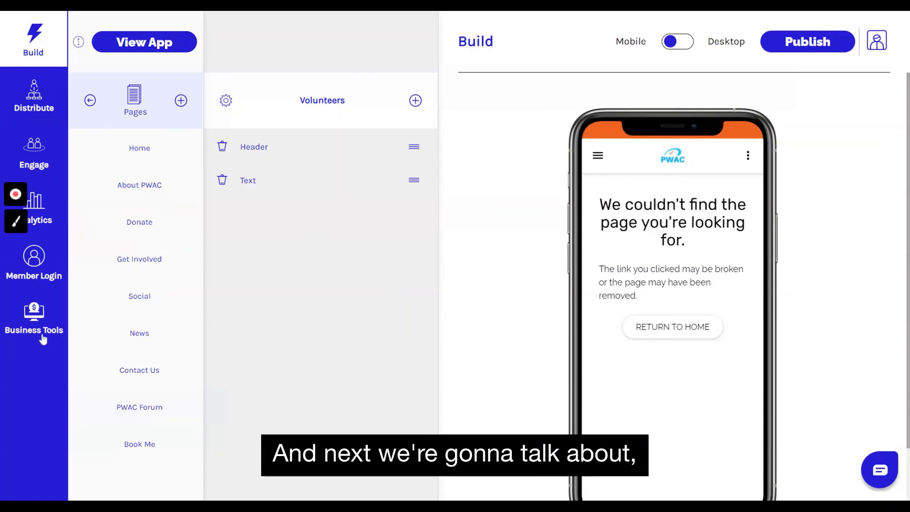
# Look through the Engage, Analytics and Member Login sections, including the full list of member login options
pyautogui.click(37, 155)
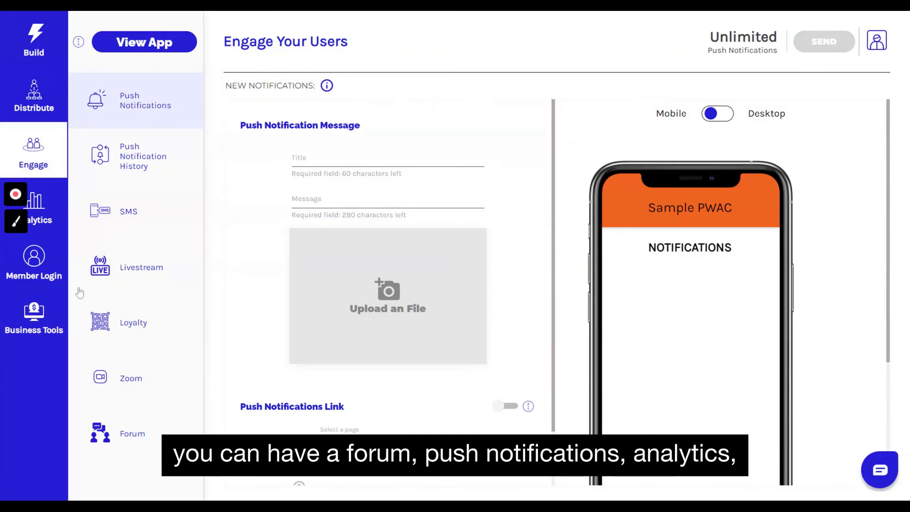
pyautogui.click(42, 219)
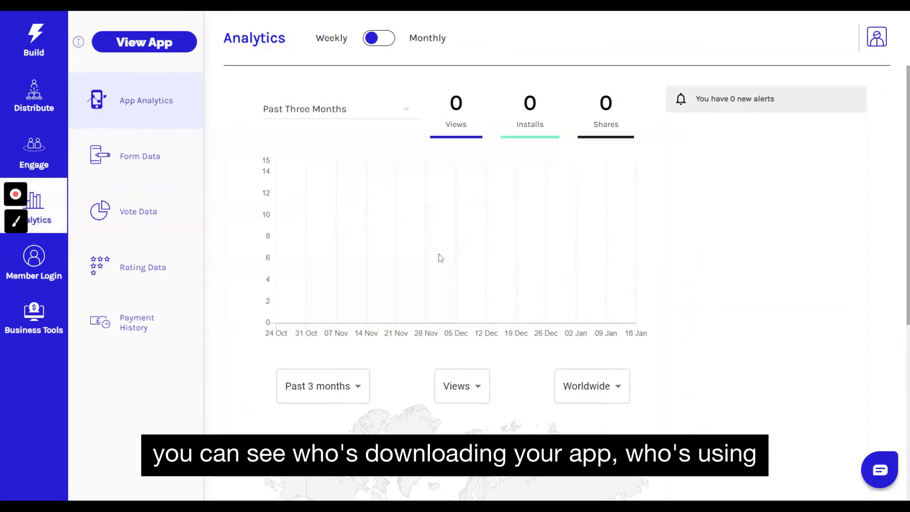
pyautogui.click(33, 260)
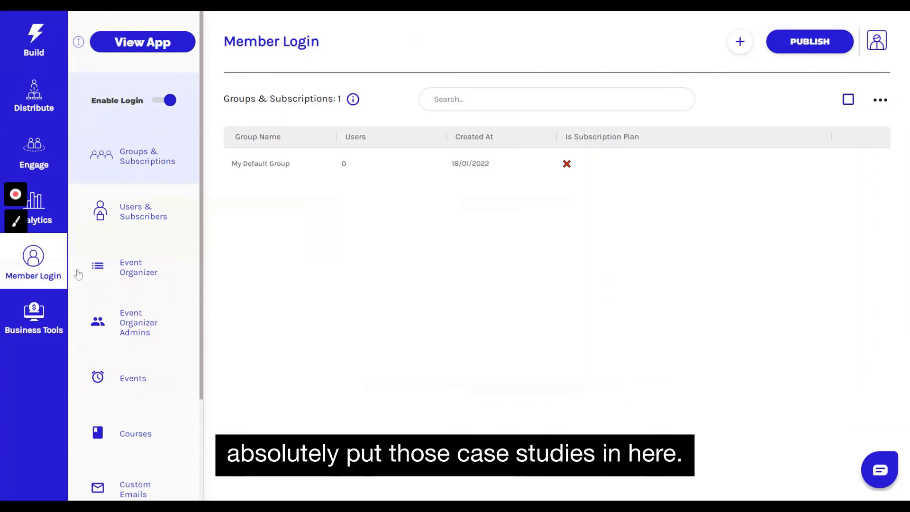
pyautogui.scroll(-3, 158, 408)
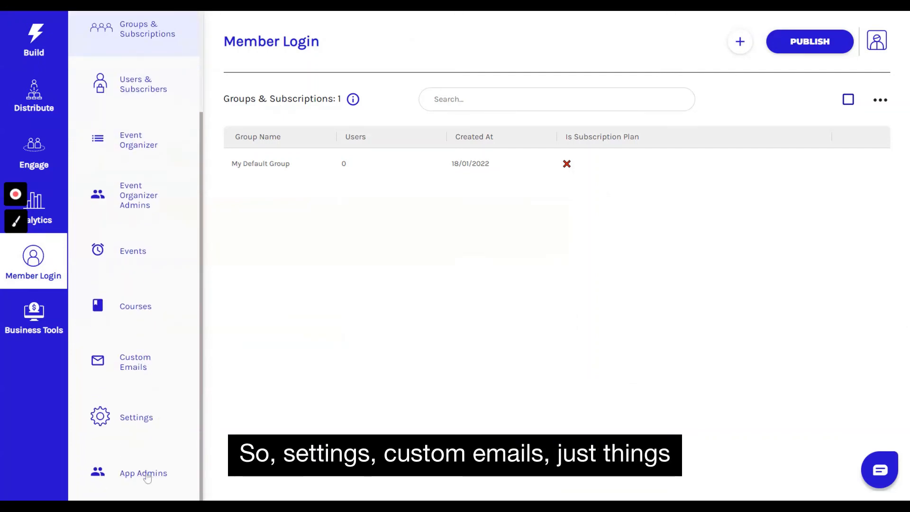
pyautogui.scroll(3, 142, 398)
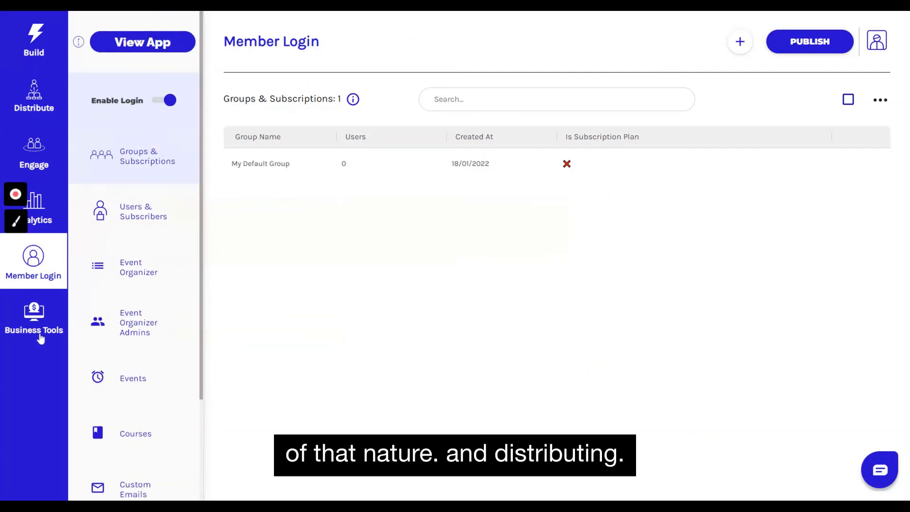
# Review the app's distribution options and view its QR codes for sharing
pyautogui.click(38, 208)
pyautogui.click(35, 103)
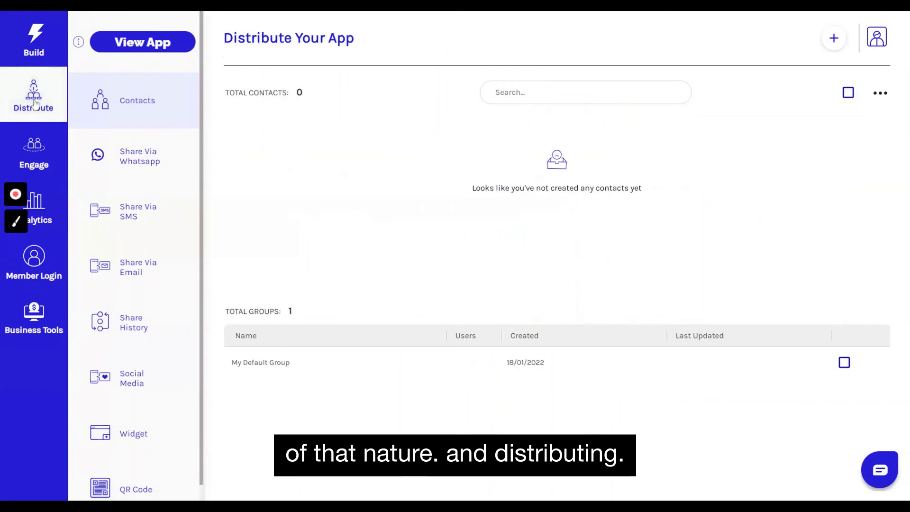
pyautogui.click(134, 417)
pyautogui.click(136, 479)
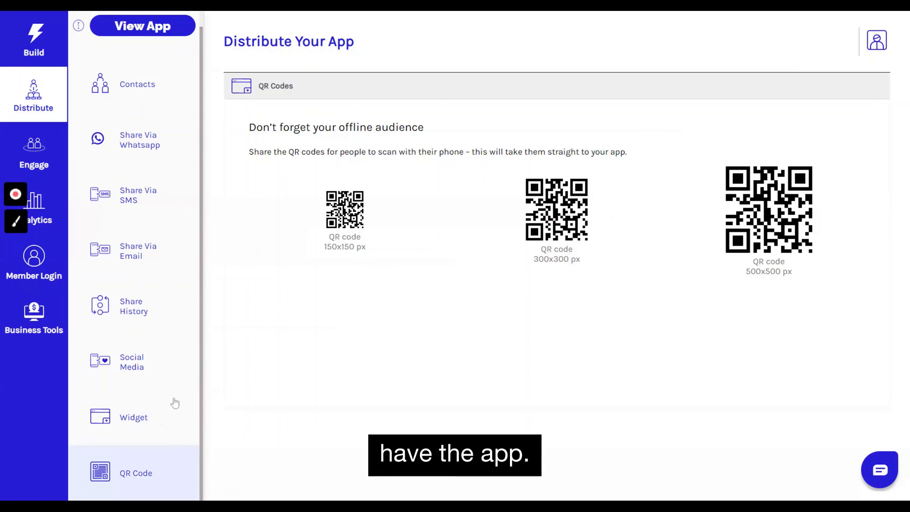
pyautogui.scroll(1, 161, 396)
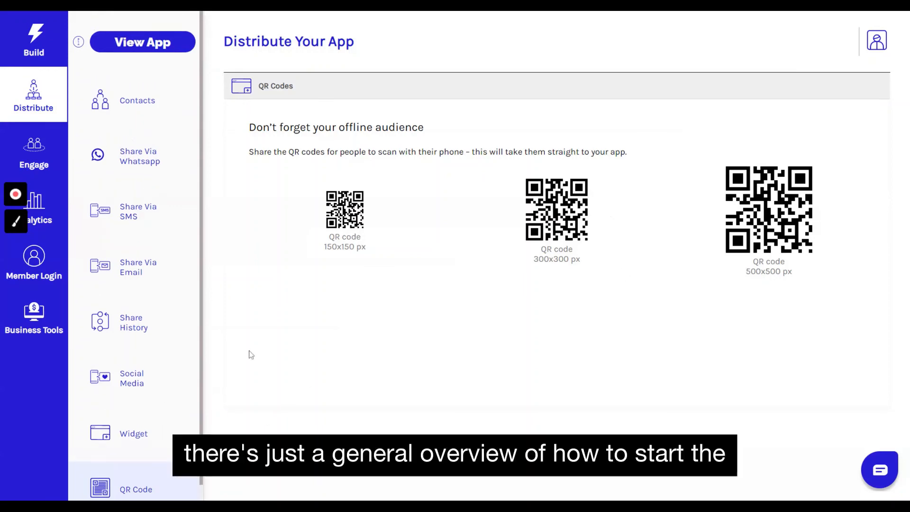